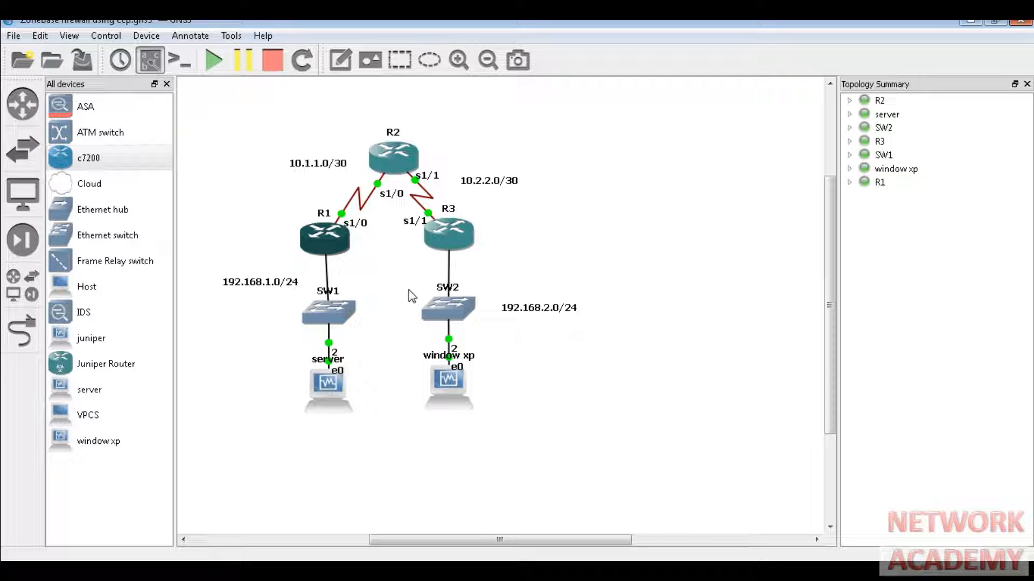
# - Open a console session to router R1 from its context menu
pyautogui.rightClick(330, 248)
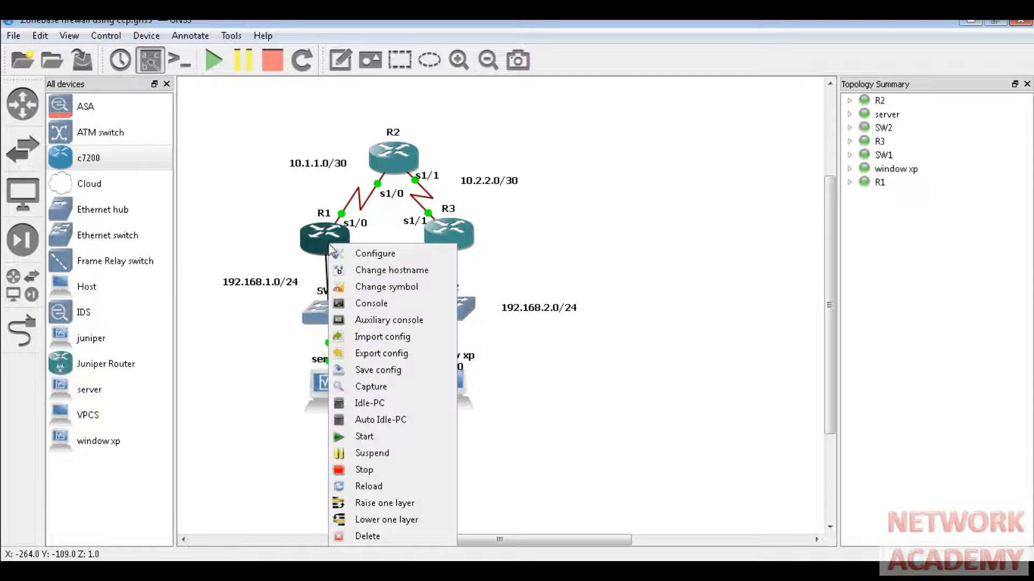
pyautogui.click(377, 303)
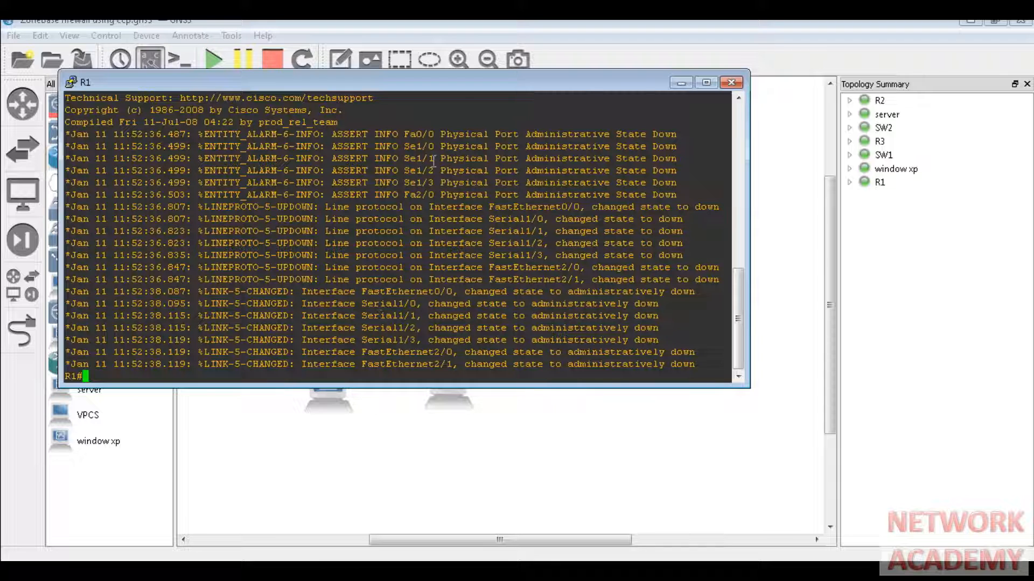
# - Assign 10.1.1.1 255.255.255.252 to R1's Serial1/0 from global configuration mode
pyautogui.click(710, 81)
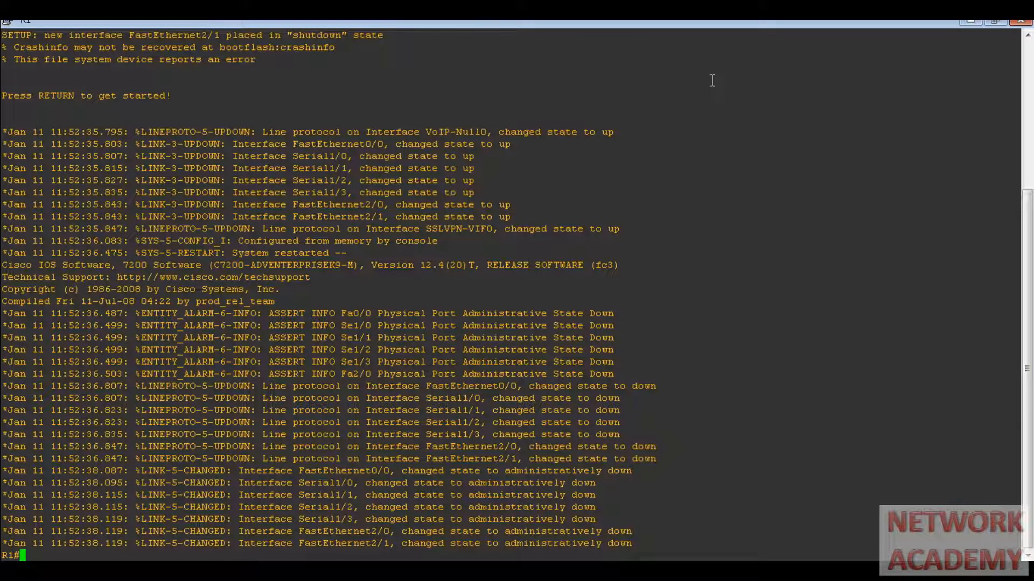
pyautogui.click(994, 23)
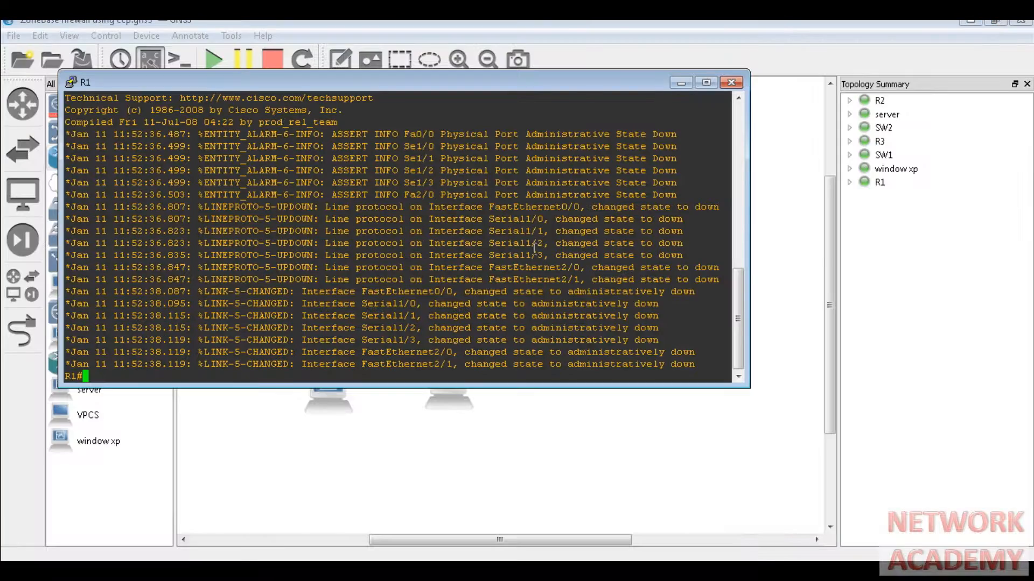
pyautogui.moveTo(568, 83); pyautogui.dragTo(700, 104)
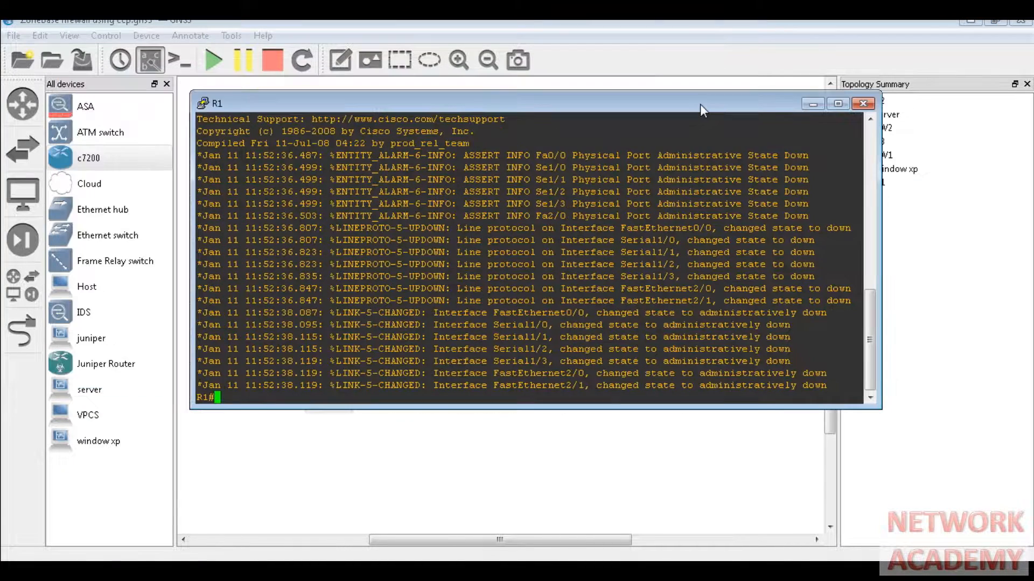
pyautogui.write('conf t')
pyautogui.press('Return')
pyautogui.write('in')
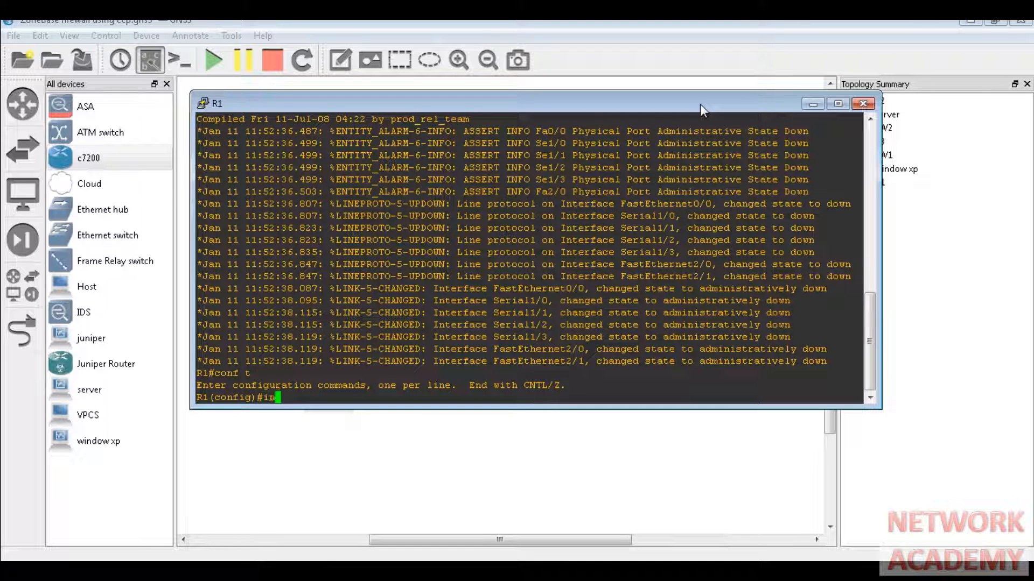
pyautogui.write('t se 1/0')
pyautogui.press('Return')
pyautogui.write('ip add 10')
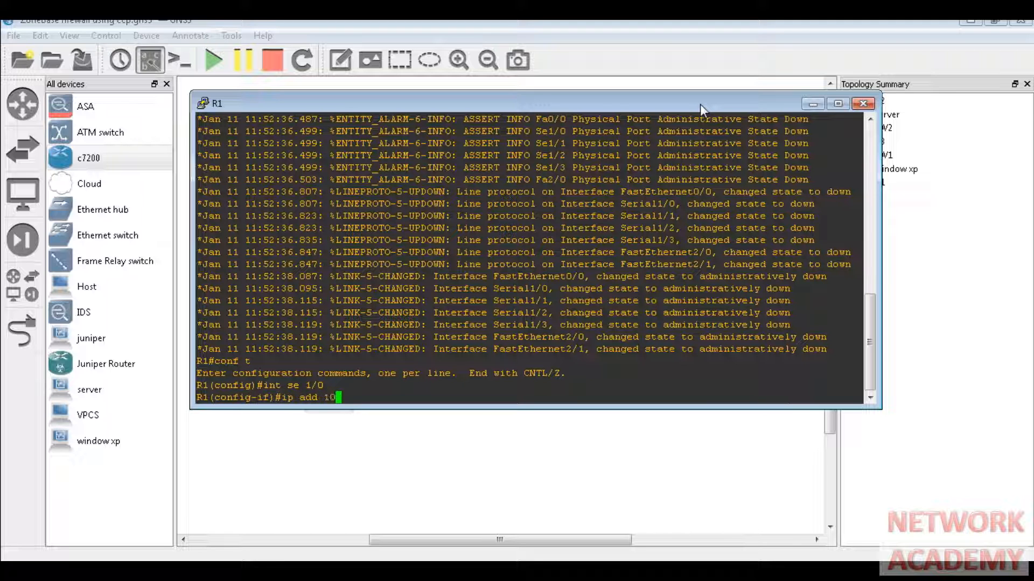
pyautogui.write('.1.1.1 255.255.255.252')
pyautogui.press('Return')
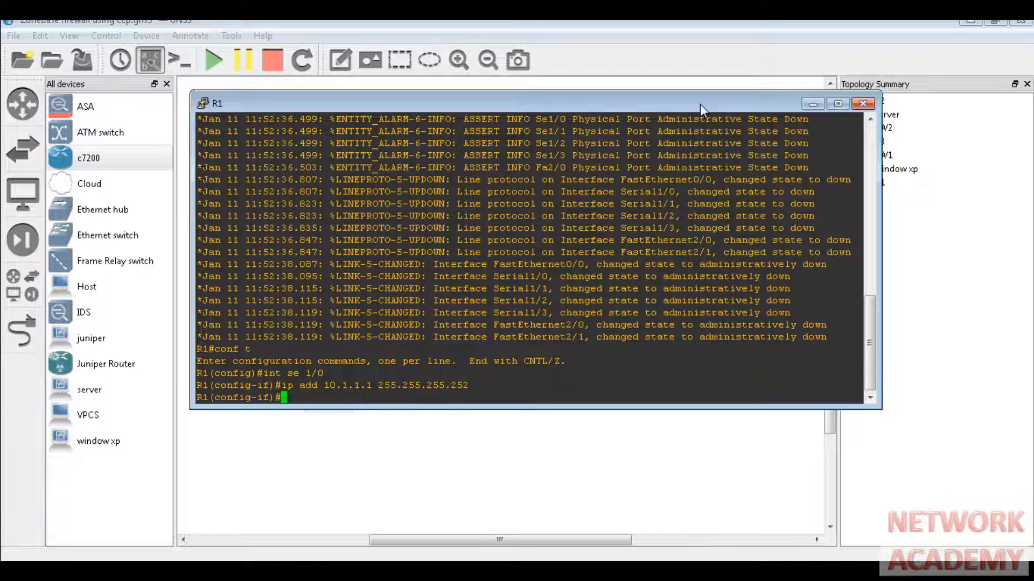
# - Set Serial1/0 bandwidth and clock rate to 64000 and bring the interface up
pyautogui.write('ban')
pyautogui.press('Tab')
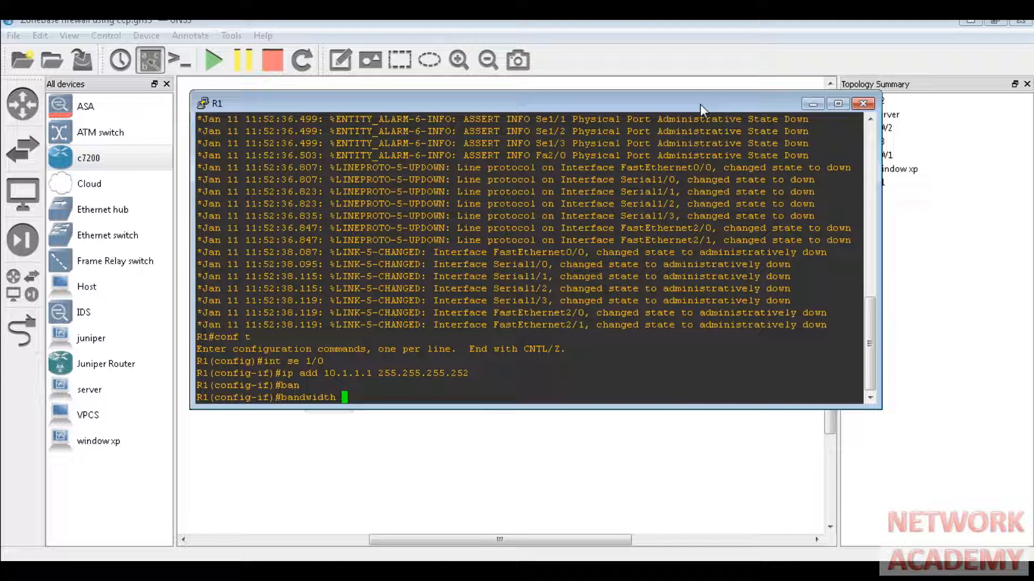
pyautogui.write('64000')
pyautogui.press('Return')
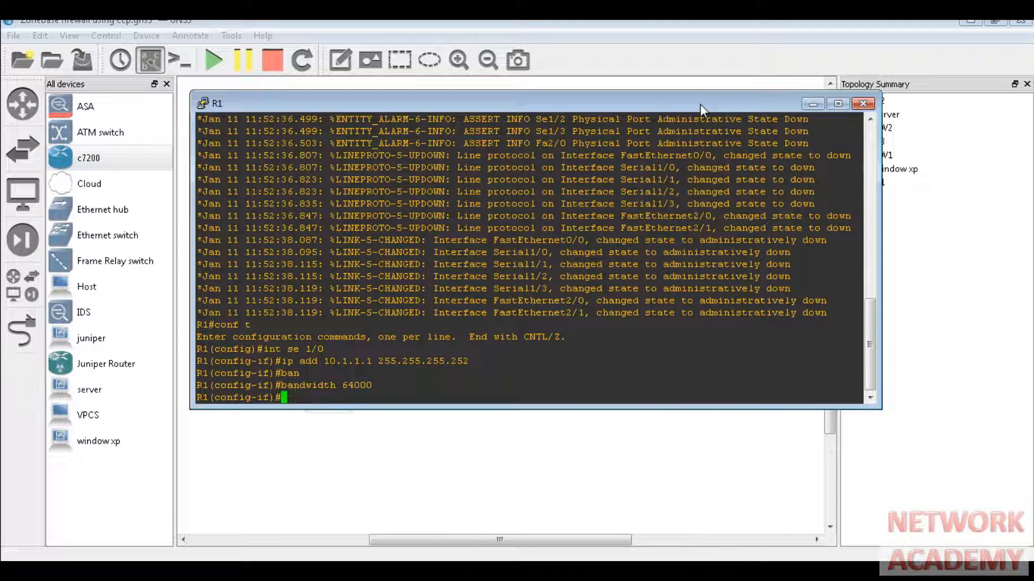
pyautogui.write('clo')
pyautogui.press('Tab')
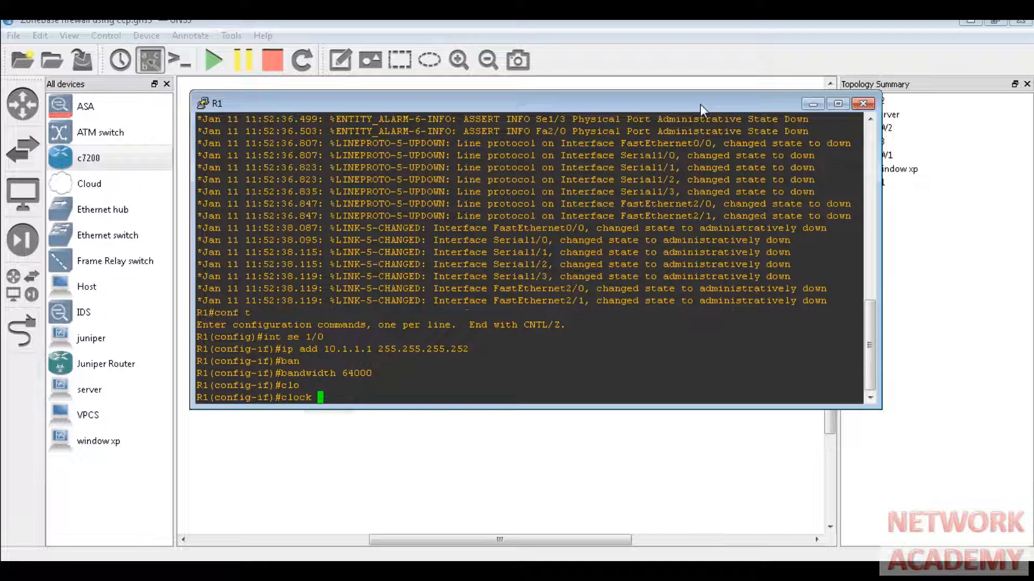
pyautogui.write('ra')
pyautogui.press('Tab')
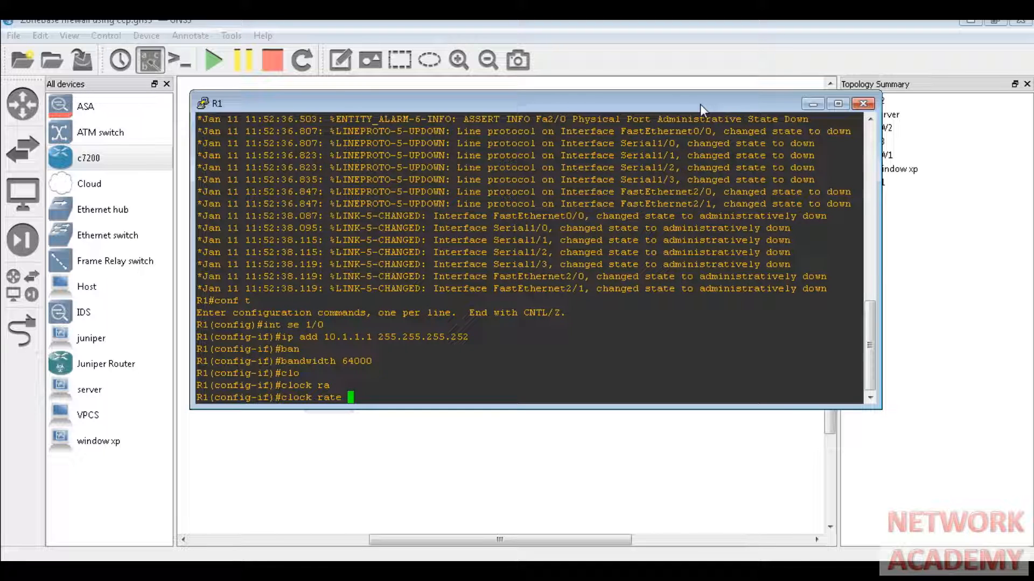
pyautogui.write('64000')
pyautogui.press('Return')
pyautogui.write('no shut')
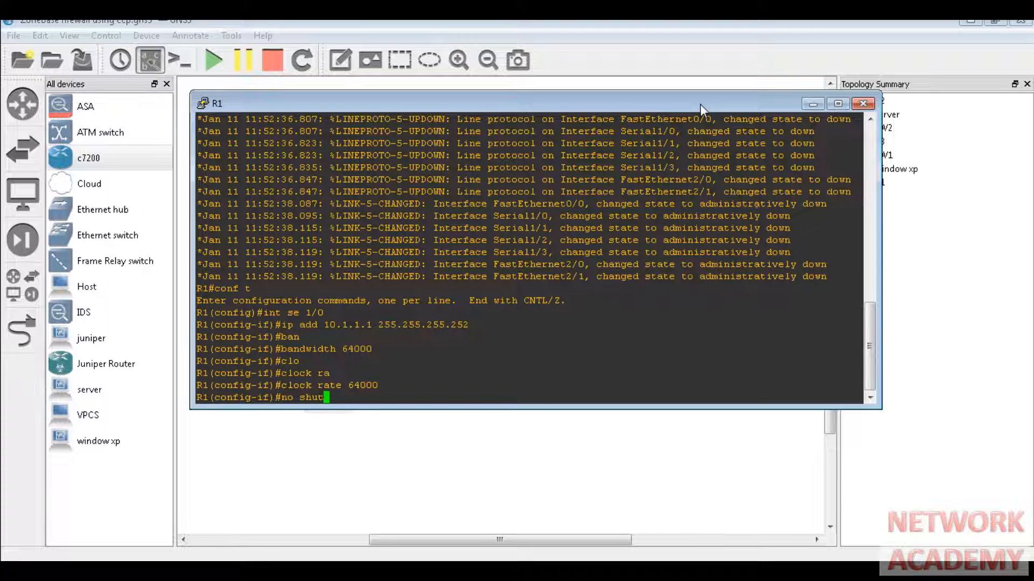
pyautogui.press('Return')
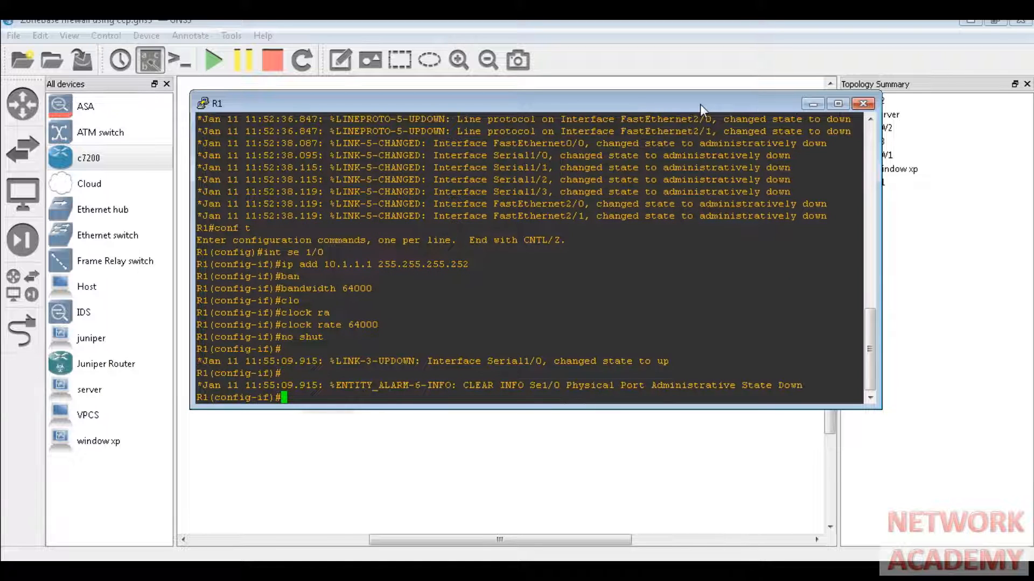
# - Assign 192.168.1.1 255.255.255.0 to FastEthernet0/0, enable it, and exit interface mode
pyautogui.write('int fa ')
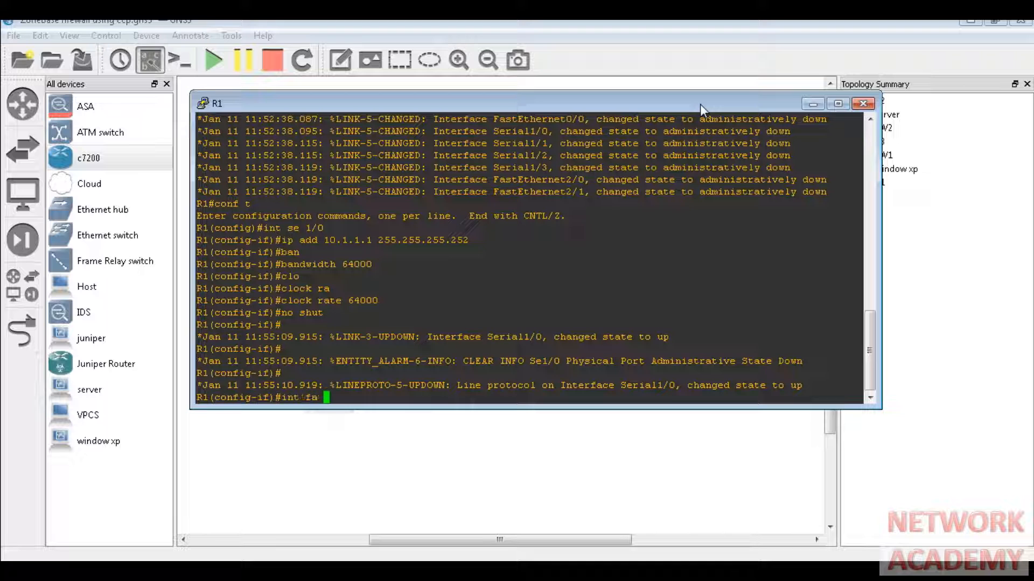
pyautogui.write('0/0')
pyautogui.press('Return')
pyautogui.write('ip a')
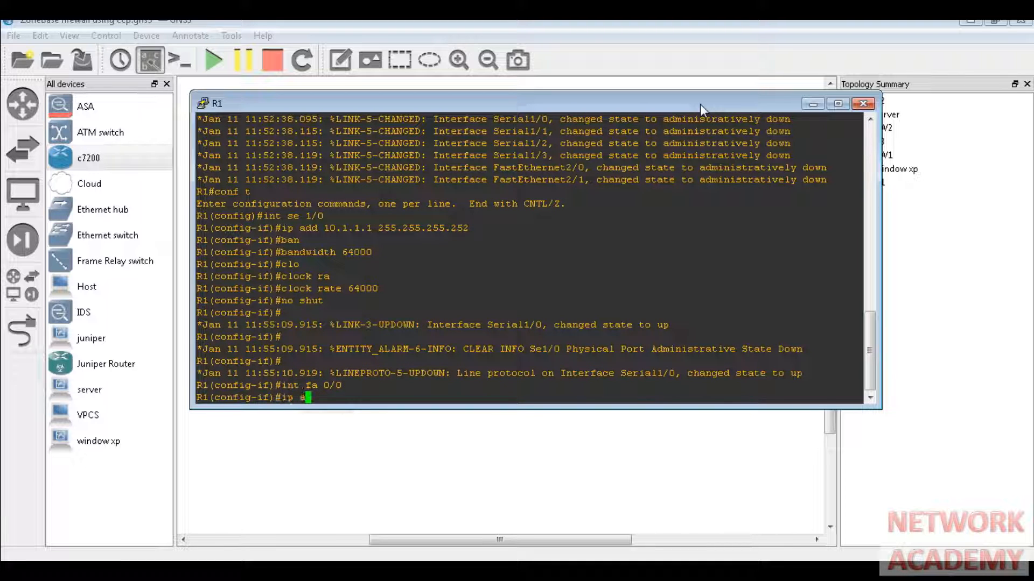
pyautogui.write('dd 192.168.1.1 255.255')
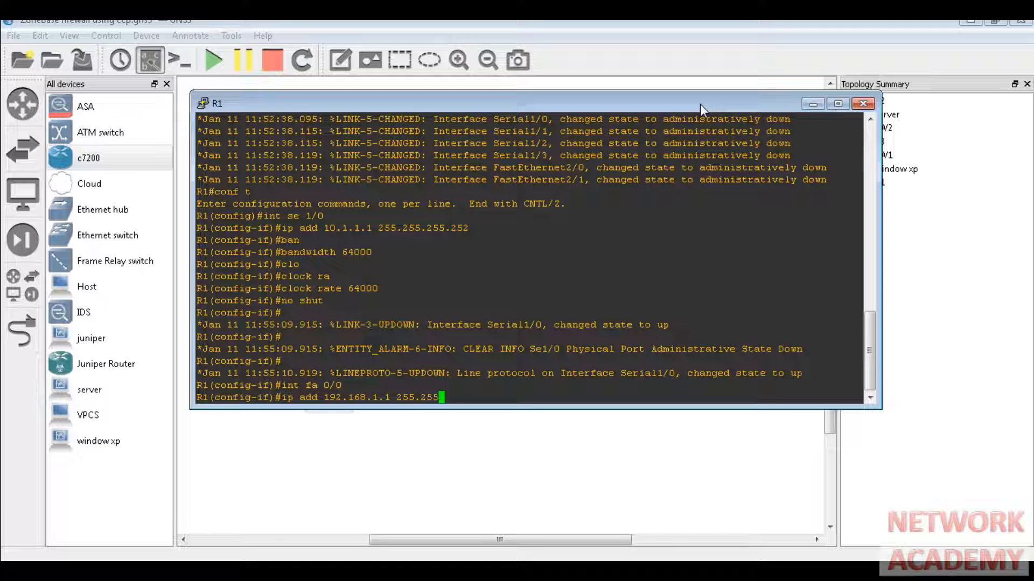
pyautogui.write('.255.0')
pyautogui.press('Return')
pyautogui.write('no shut')
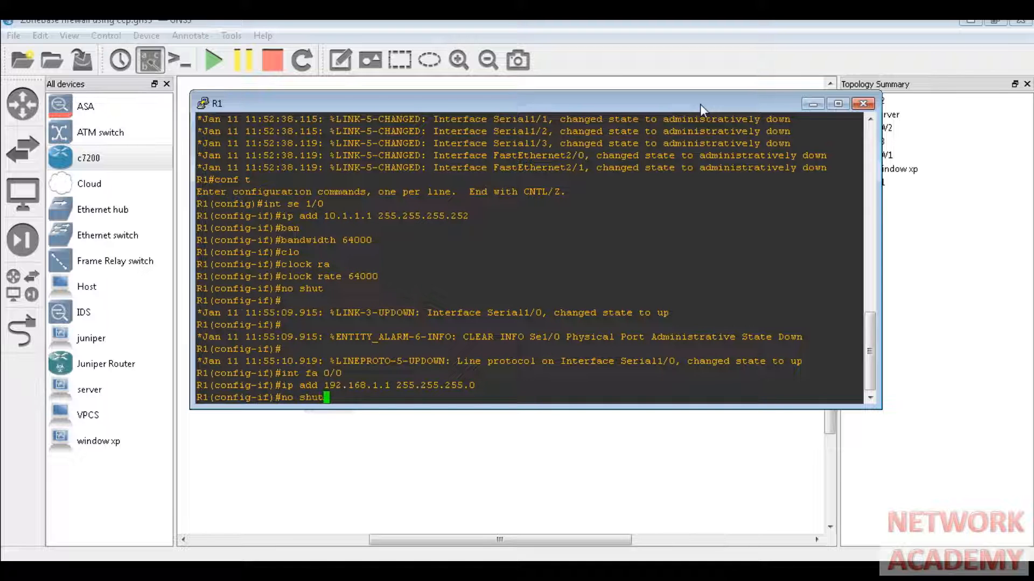
pyautogui.press('Return')
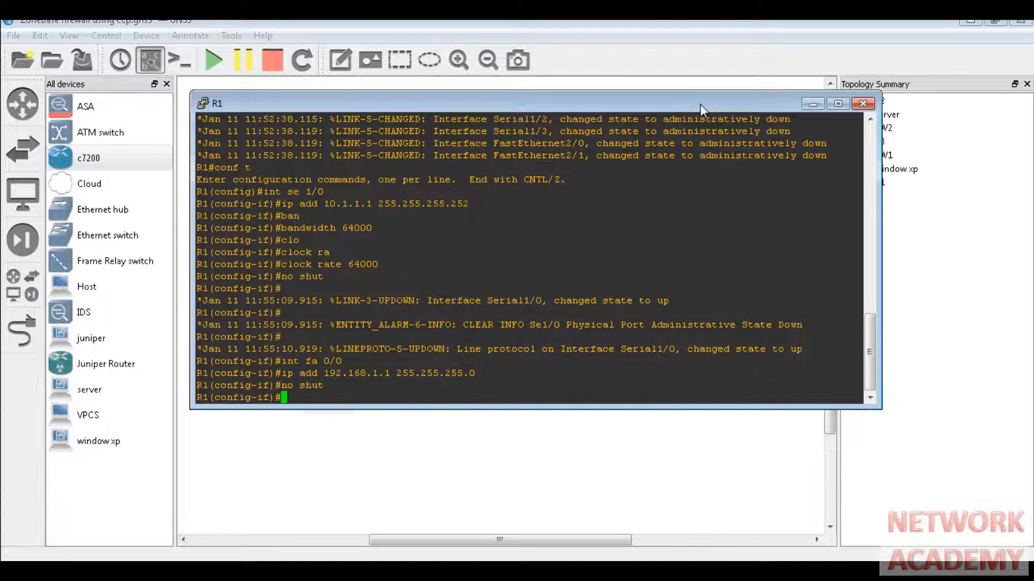
pyautogui.write('exit')
pyautogui.press('Return')
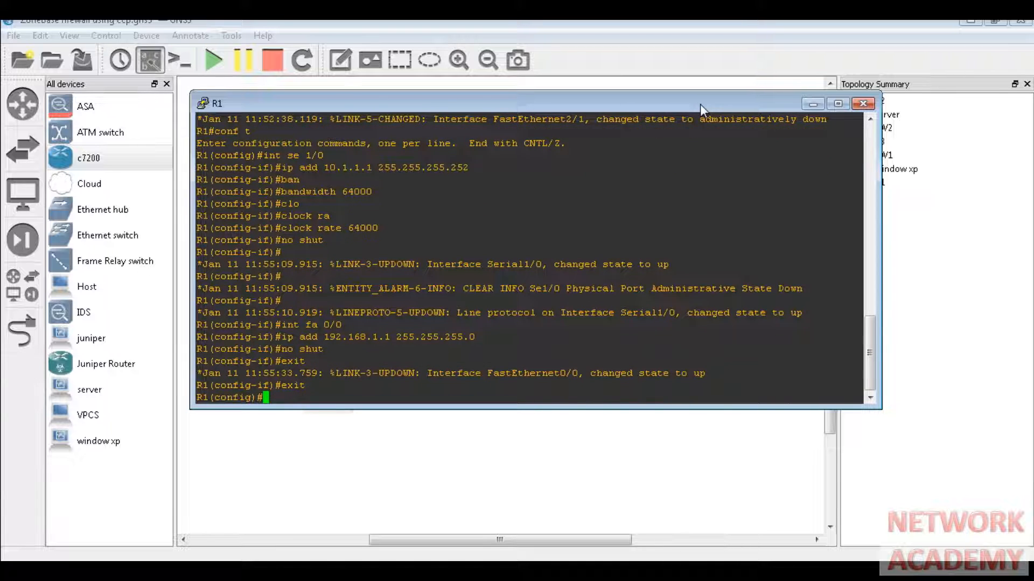
# - Set a remote access password on R1's vty lines 0 4
pyautogui.write('li')
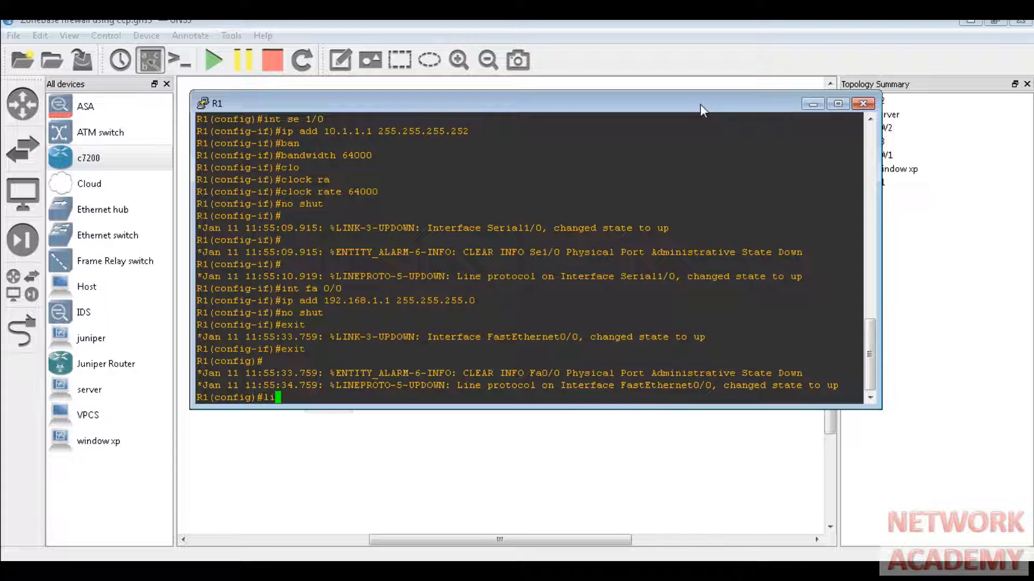
pyautogui.write('ne vty')
pyautogui.press('Tab')
pyautogui.write('0 4')
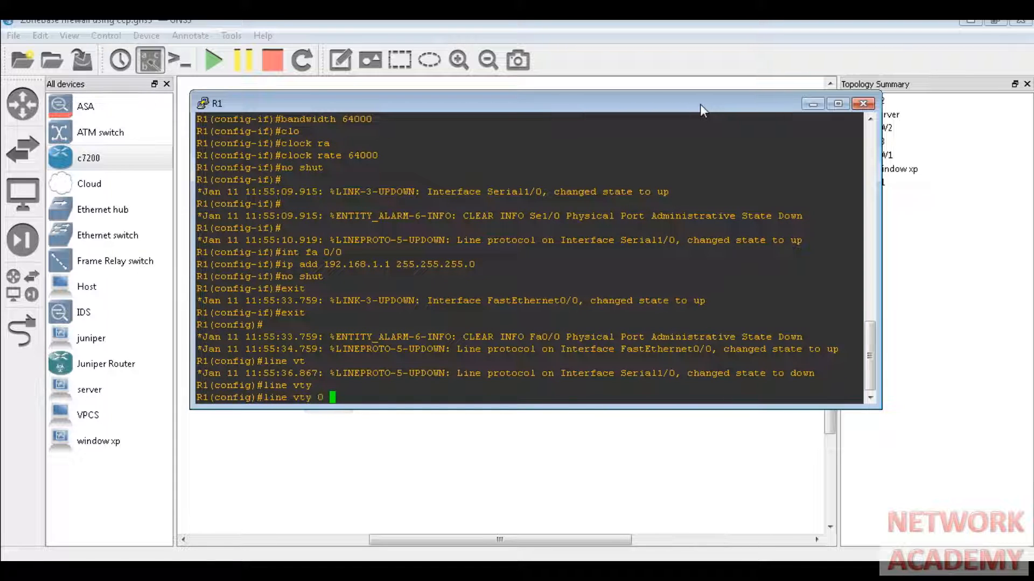
pyautogui.press('Return')
pyautogui.write('pass')
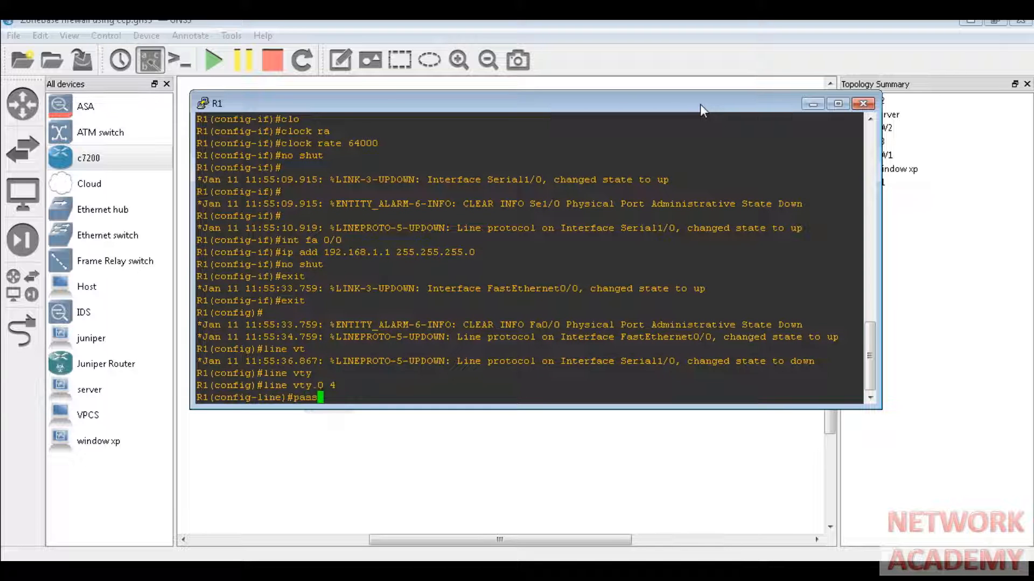
pyautogui.press('Tab')
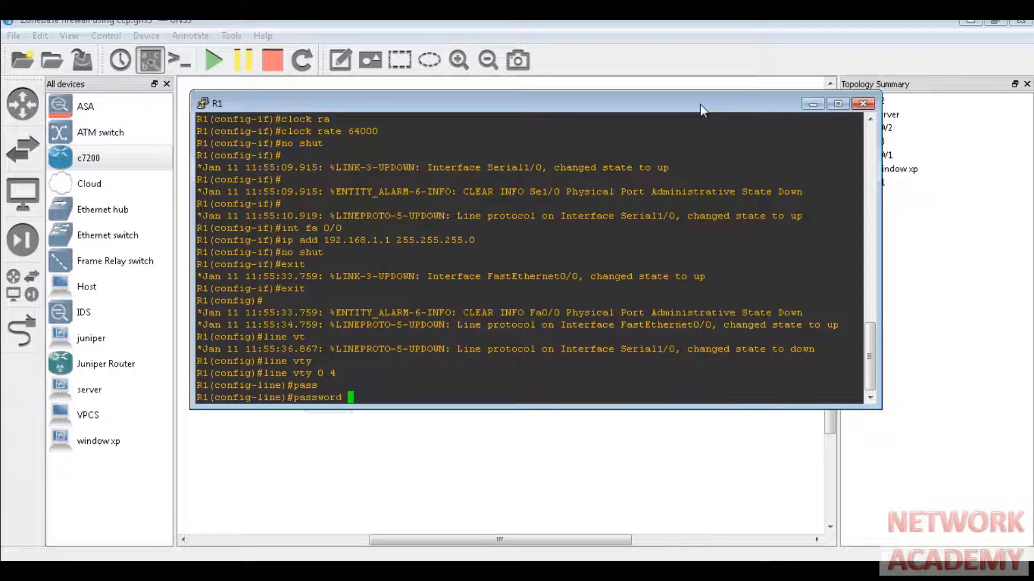
pyautogui.write('cisco')
pyautogui.press('Return')
# - Require login on the vty lines and return to global configuration mode
pyautogui.write('line)#l')
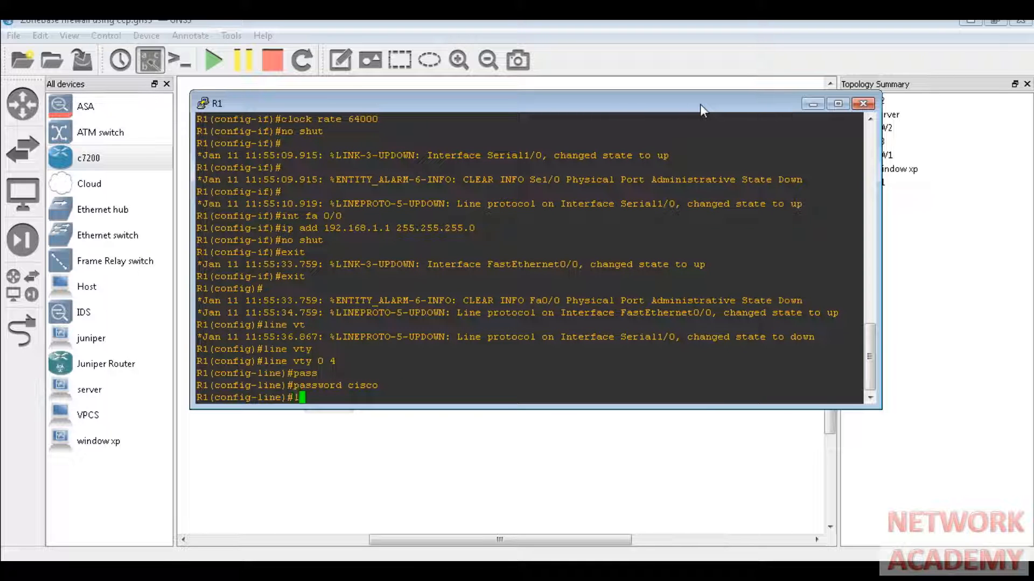
pyautogui.write('o')
pyautogui.write('g')
pyautogui.press('Tab')
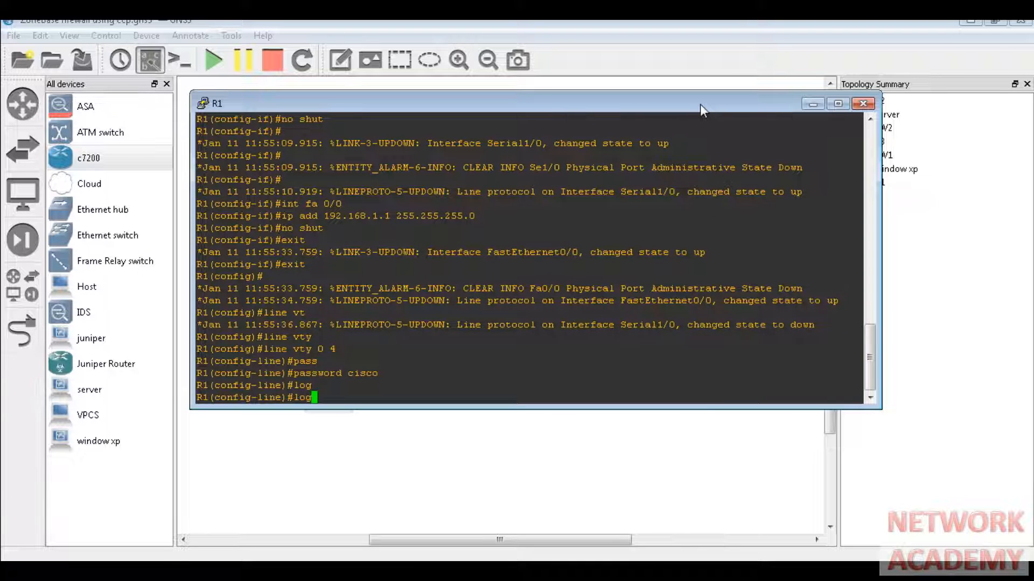
pyautogui.write('i')
pyautogui.press('Tab')
pyautogui.press('Return')
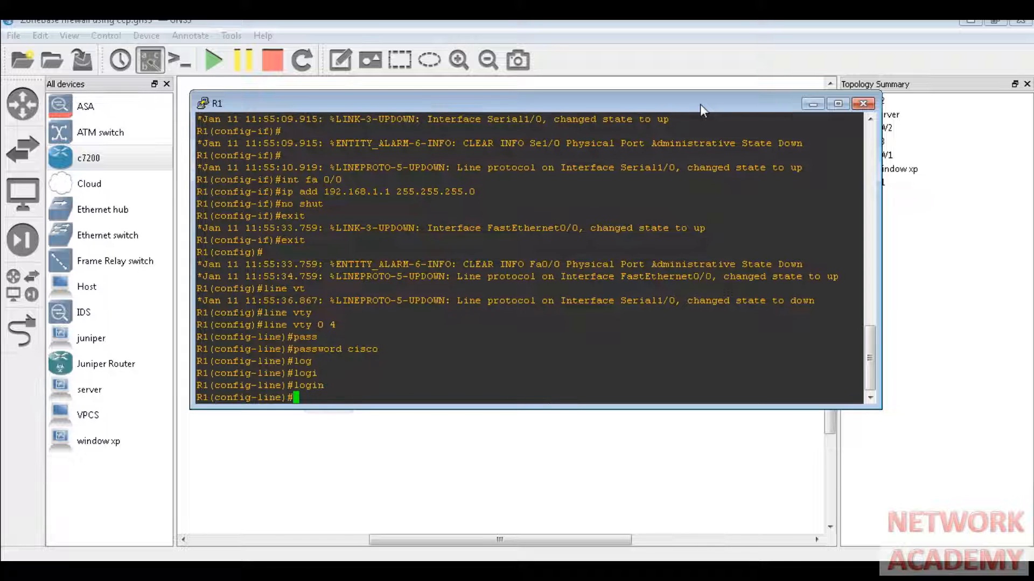
pyautogui.write('exit')
pyautogui.press('Return')
# - Turn on R1's web server with the ip http server command
pyautogui.write('ip ')
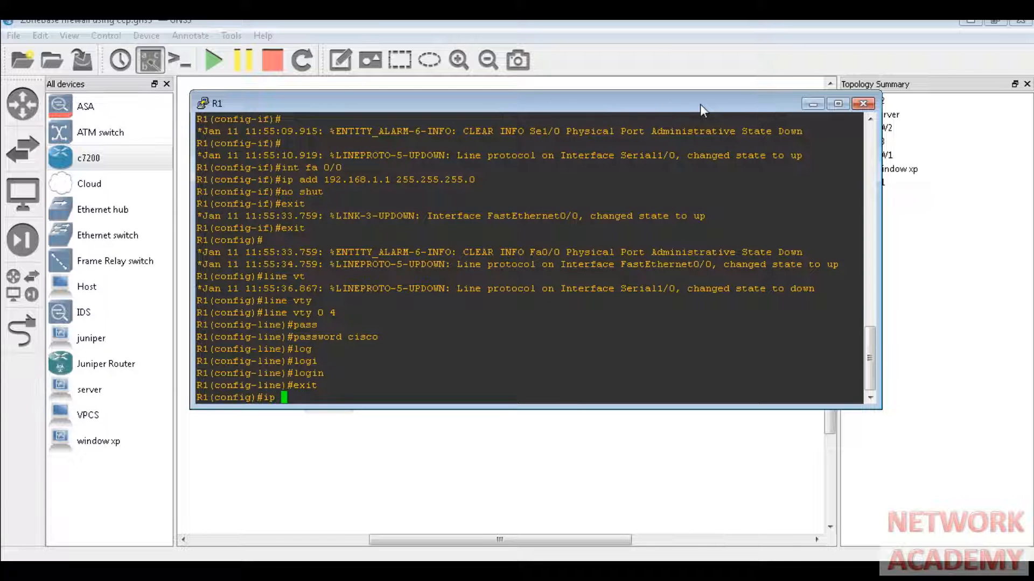
pyautogui.write('htt')
pyautogui.press('Tab')
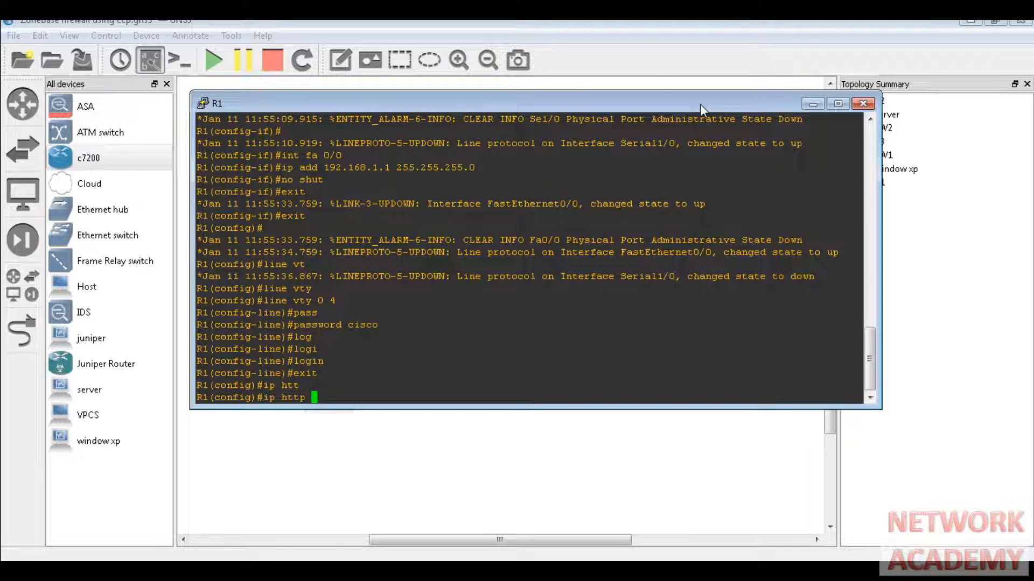
pyautogui.write('ser')
pyautogui.press('Tab')
pyautogui.press('Return')
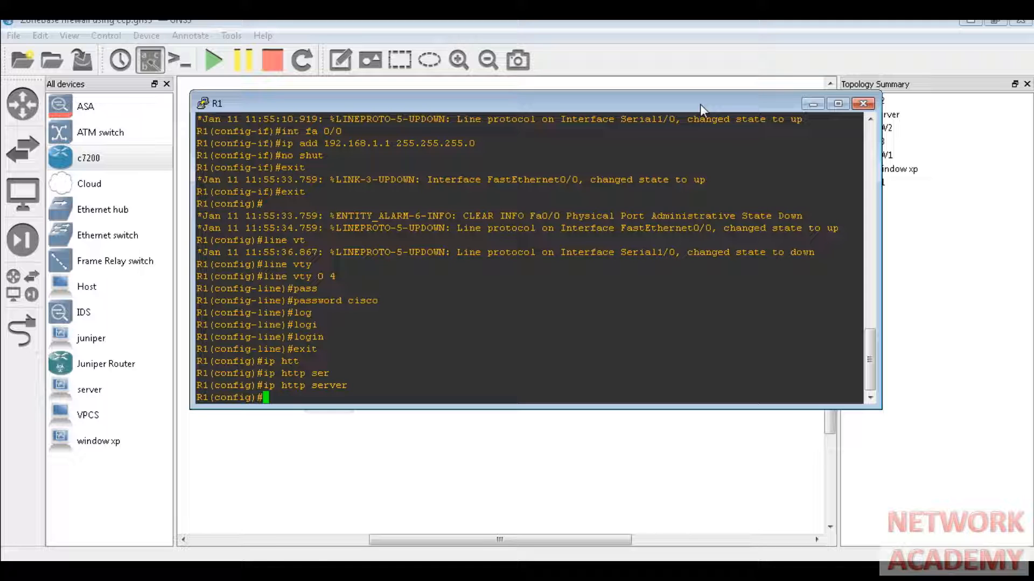
# - Start EIGRP routing process 1 on R1
pyautogui.write('router')
pyautogui.press('Tab')
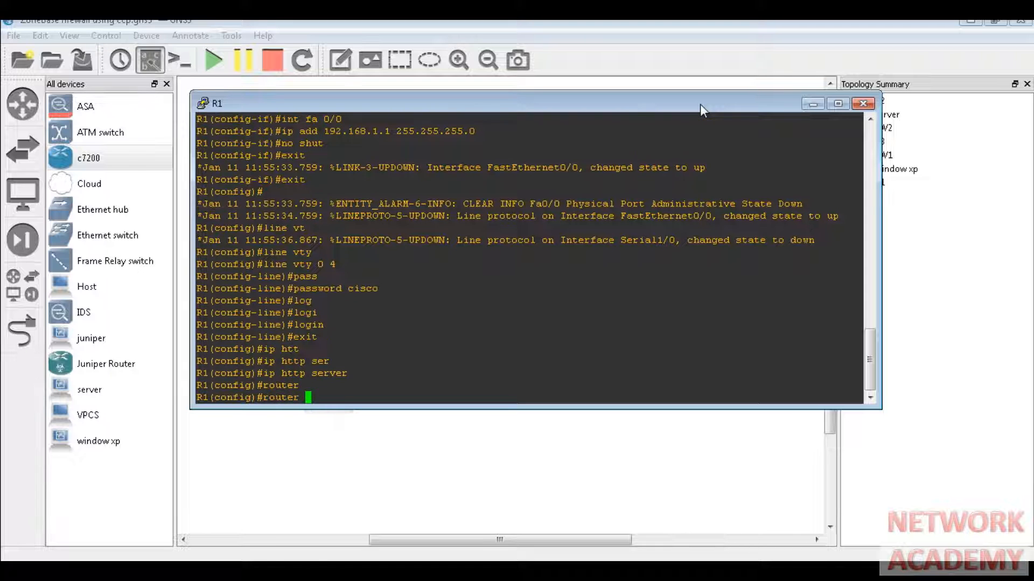
pyautogui.write('e')
pyautogui.press('Tab')
pyautogui.write('1')
pyautogui.press('Return')
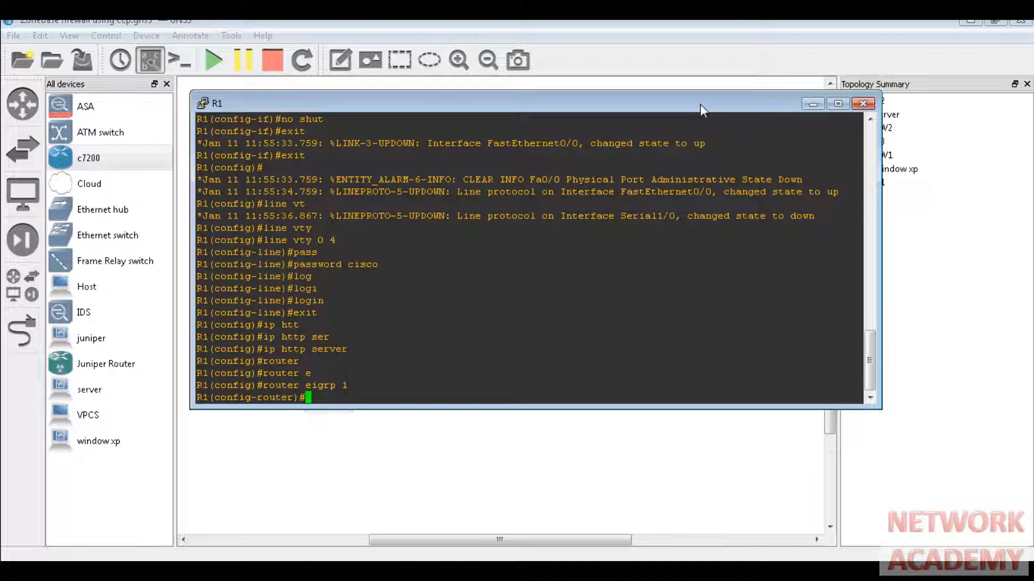
# - Advertise networks 10.1.1.0 0.0.0.3 and 192.168.1.0 in EIGRP 1
pyautogui.write('networ')
pyautogui.press('Tab')
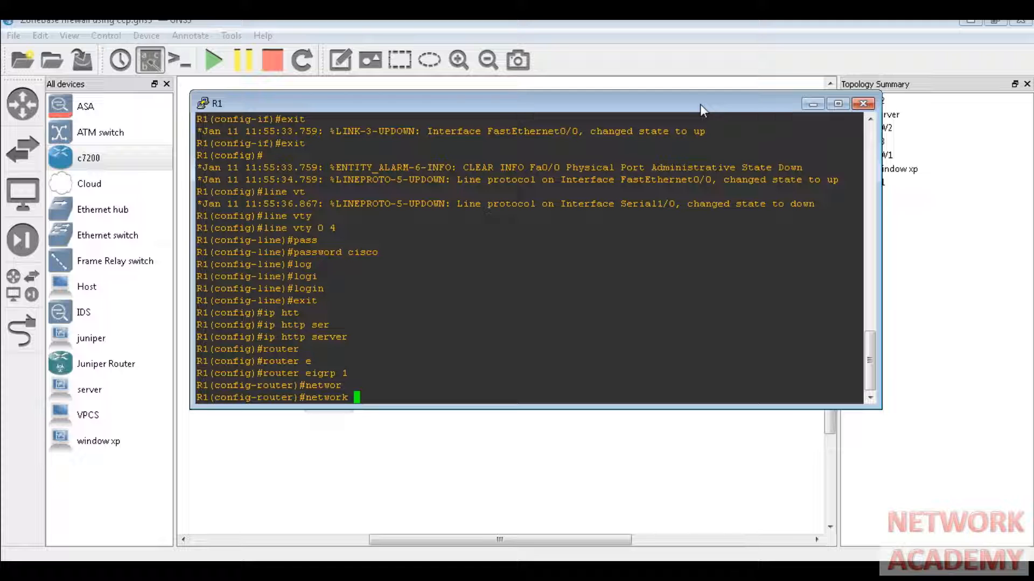
pyautogui.write('10.1.1.0 0.0.0.3')
pyautogui.press('Return')
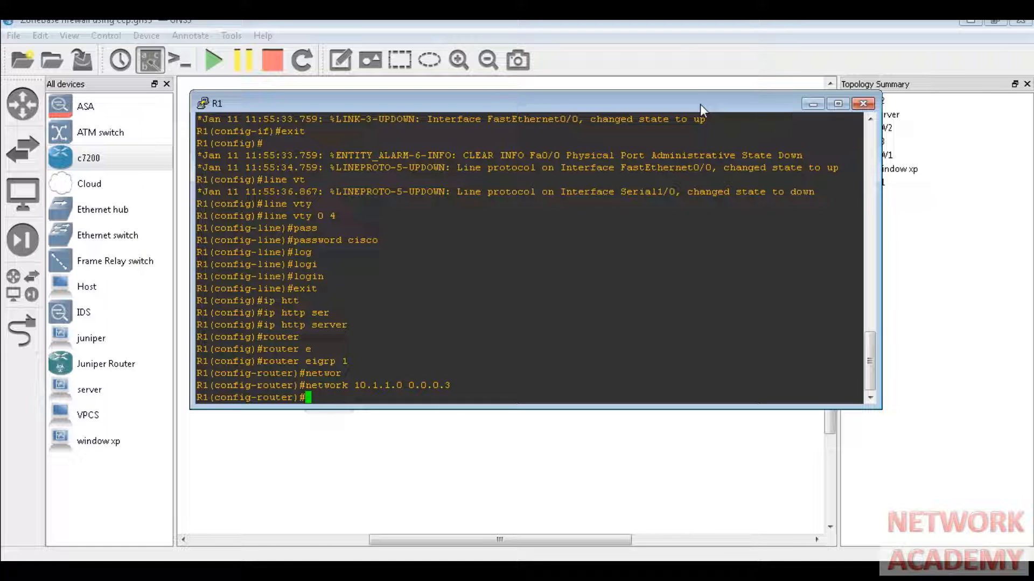
pyautogui.write('network 192.168.1.')
pyautogui.write('0')
pyautogui.press('Return')
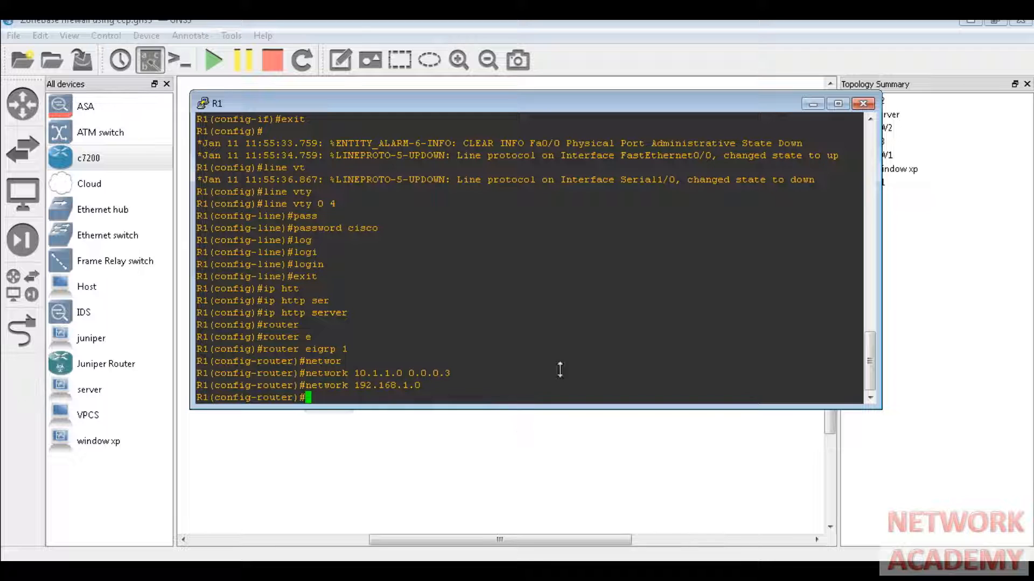
# - Hide R1's console and open a console session to router R2
pyautogui.click(811, 106)
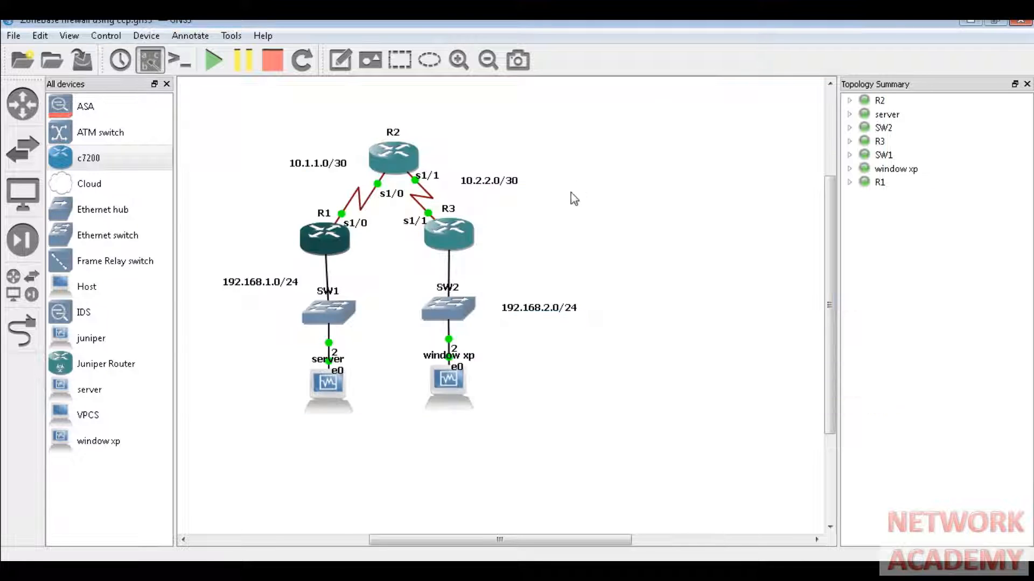
pyautogui.rightClick(392, 161)
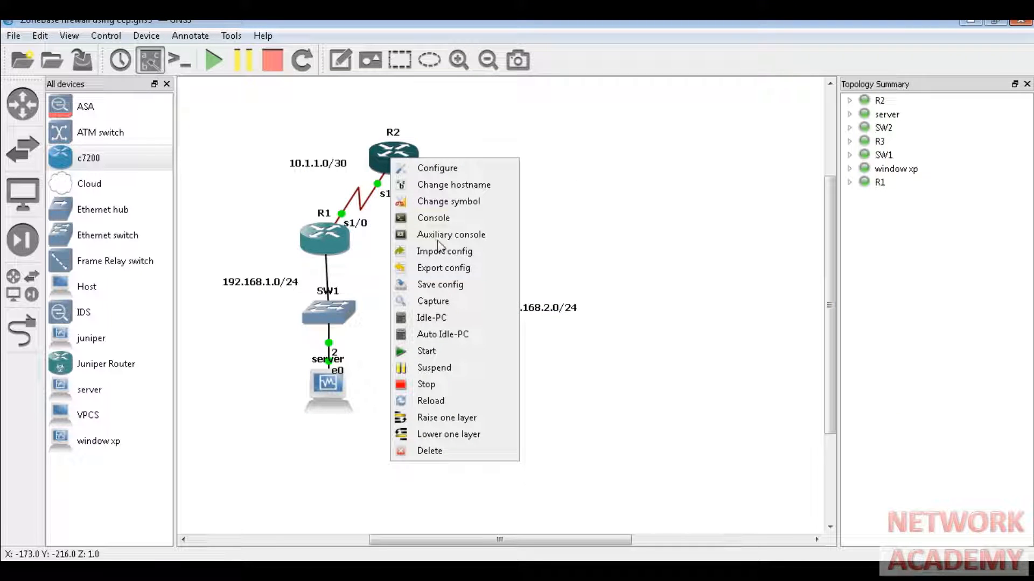
pyautogui.click(433, 217)
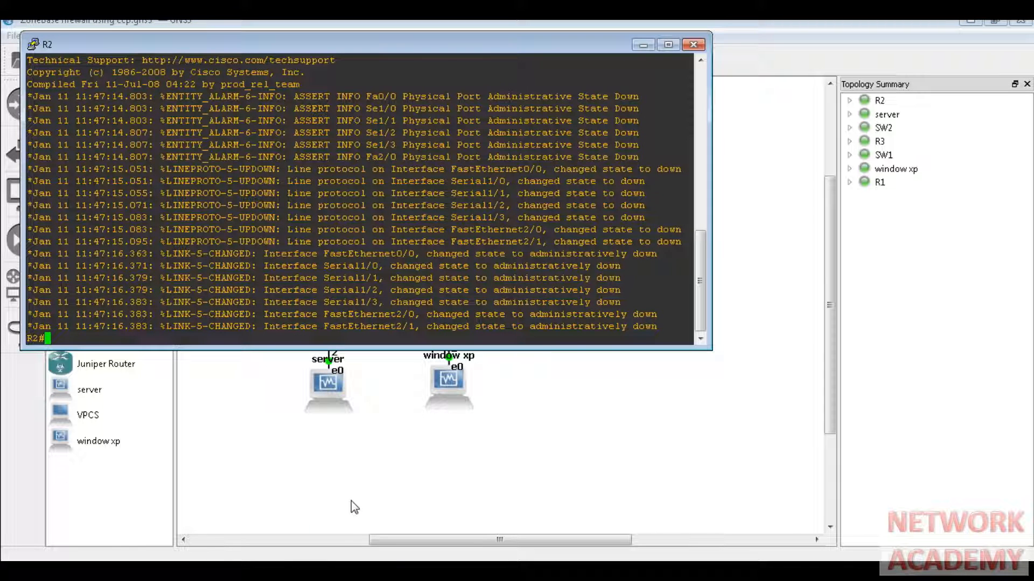
# - Display R2's interface summary, all unassigned and down, then enter global configuration mode
pyautogui.press('Return')
pyautogui.press('Return')
pyautogui.press('Return')
pyautogui.press('Return')
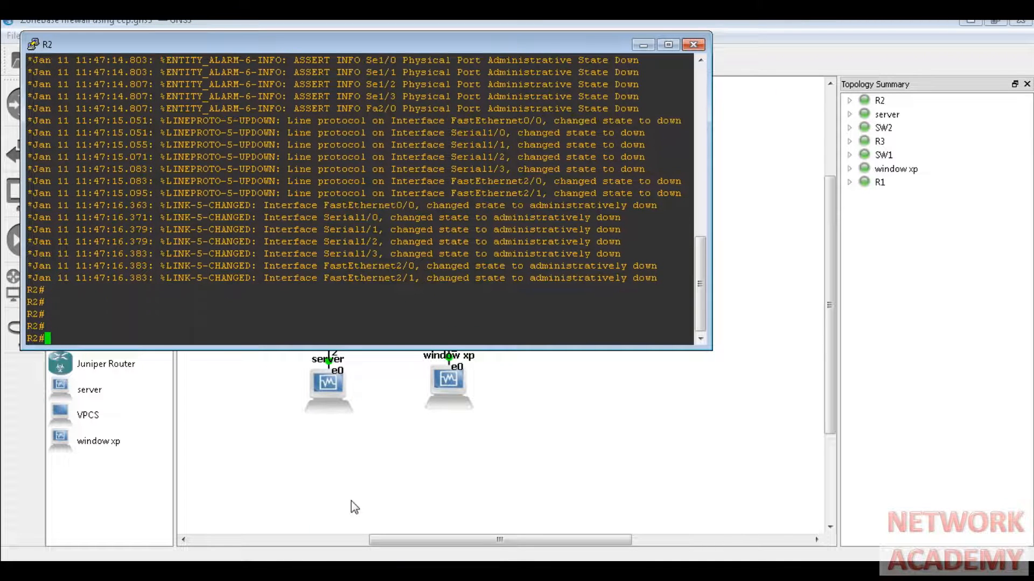
pyautogui.write('sh ip int brie')
pyautogui.press('Tab')
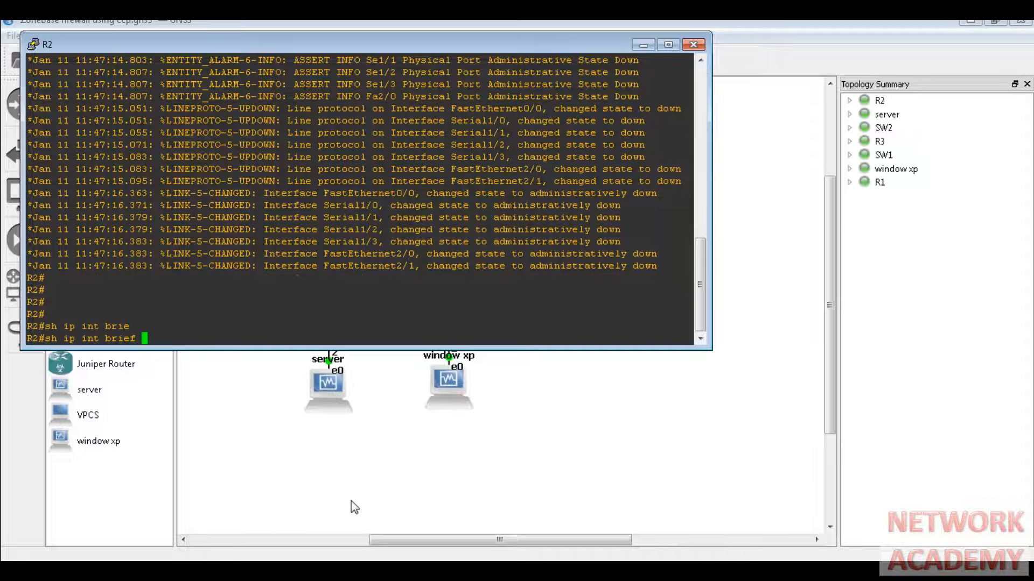
pyautogui.press('Return')
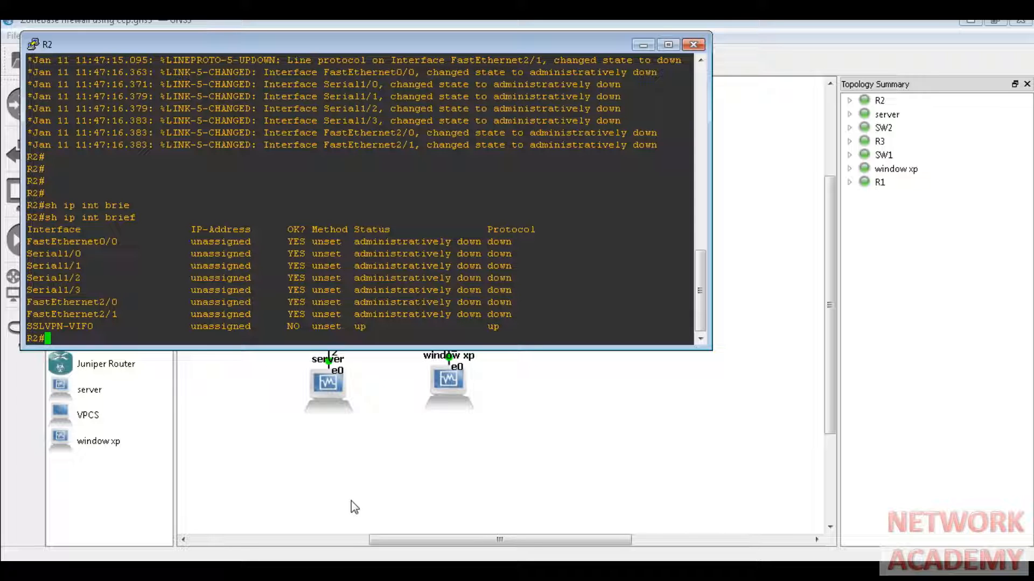
pyautogui.write('conf t')
pyautogui.press('Return')
pyautogui.write('i')
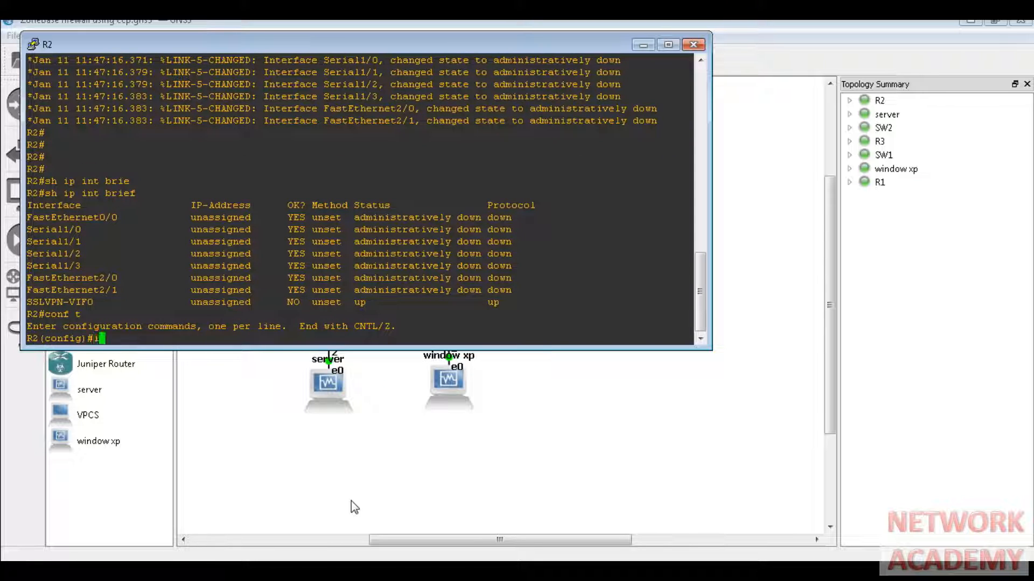
pyautogui.write('nt se 1/0')
# - Give R2's Serial1/0 address 10.1.1.2 255.255.255.252 and bring it up
pyautogui.press('Return')
pyautogui.write('ip add ')
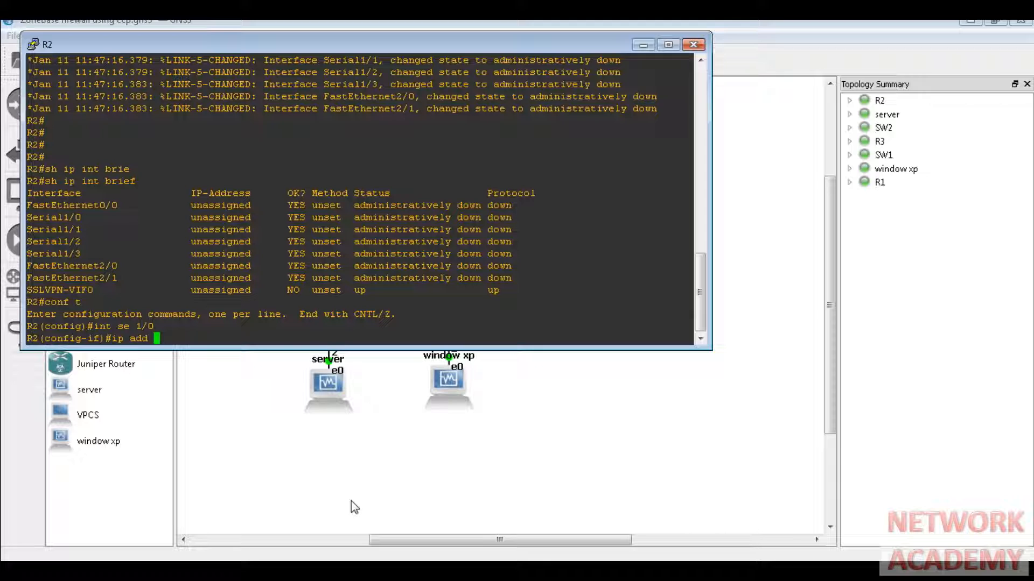
pyautogui.write('10.1.1.2 255.255.255')
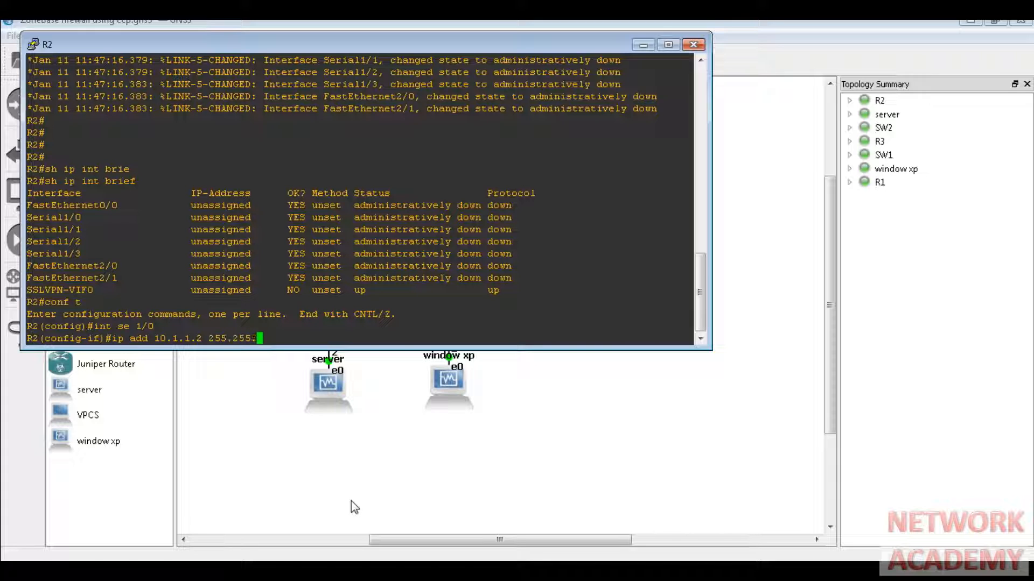
pyautogui.write('.252')
pyautogui.press('Return')
pyautogui.write('no shut')
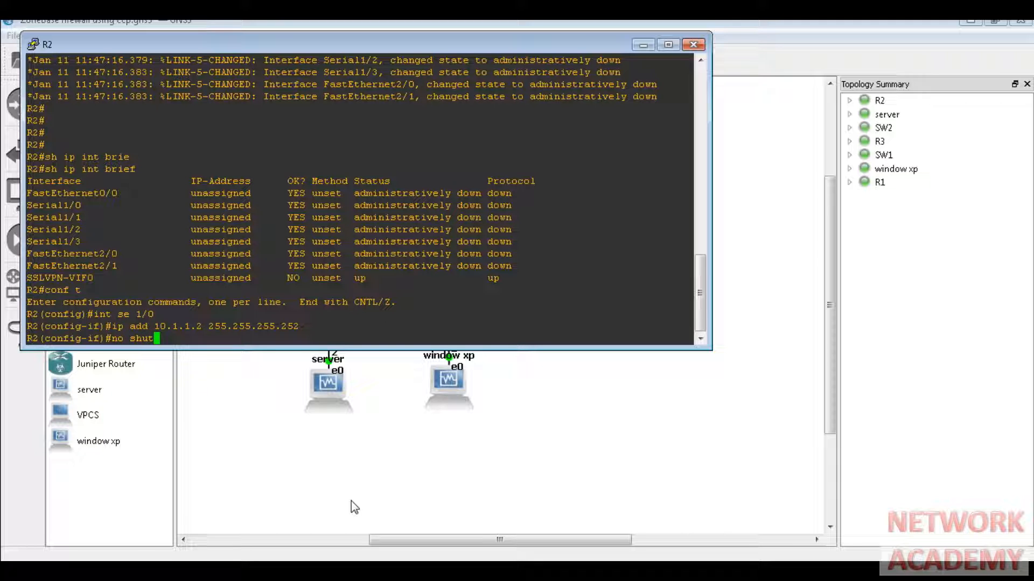
pyautogui.press('Return')
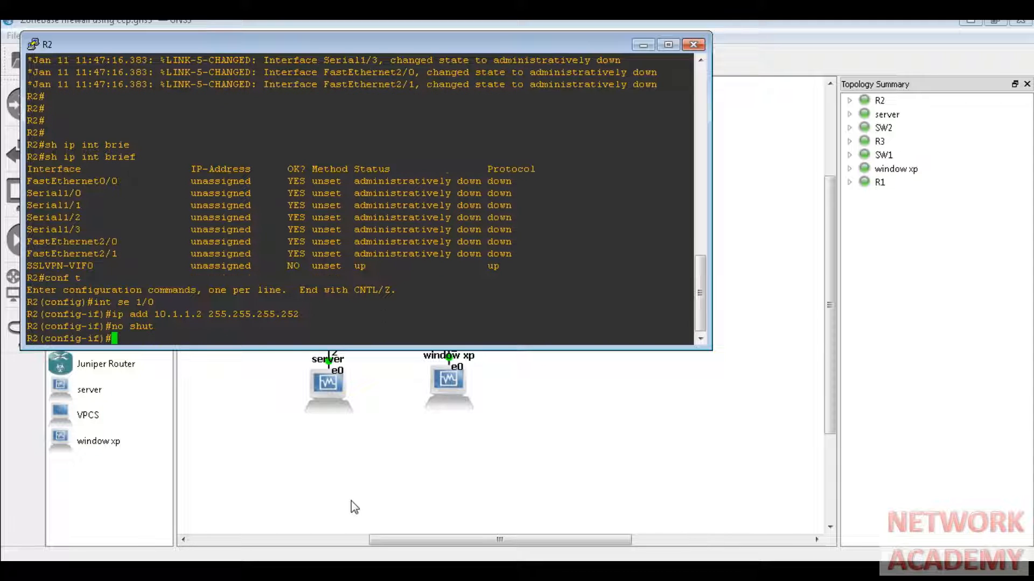
# - Give Serial1/1 address 10.2.2.2 255.255.255.252, bring it up, and exit interface mode
pyautogui.write('int se 1/1')
pyautogui.press('Return')
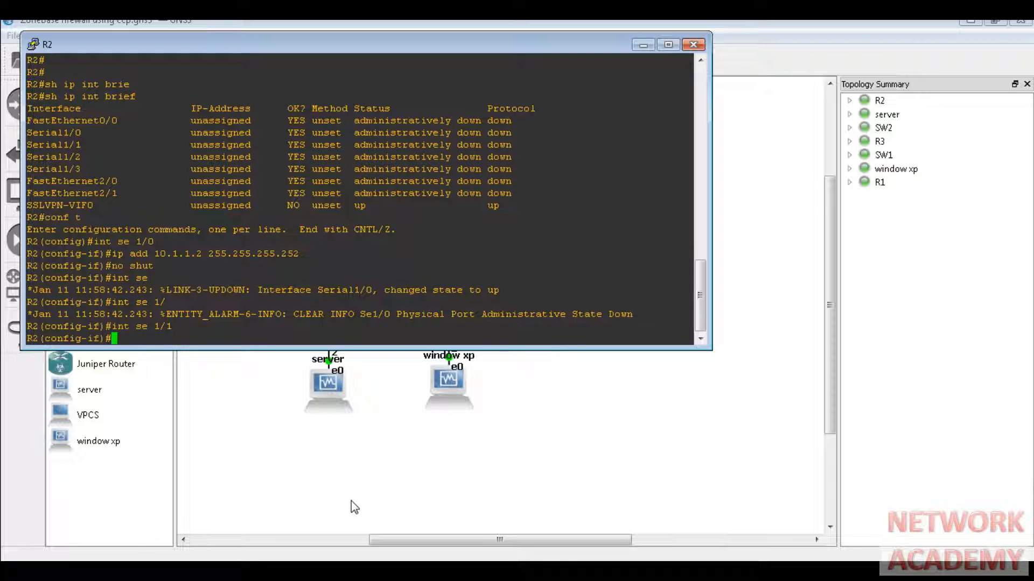
pyautogui.write('ip')
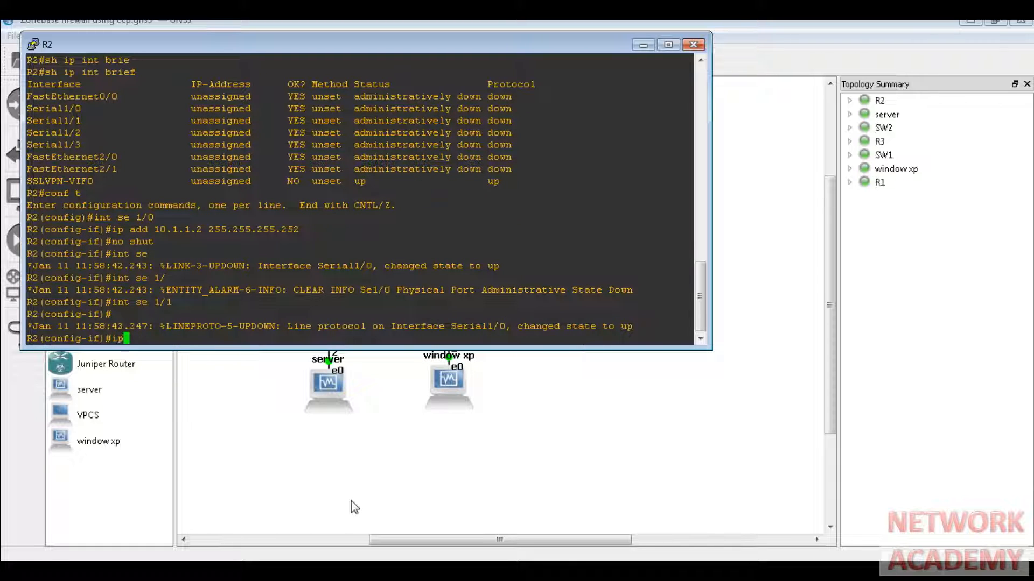
pyautogui.write(' add 10.2.2')
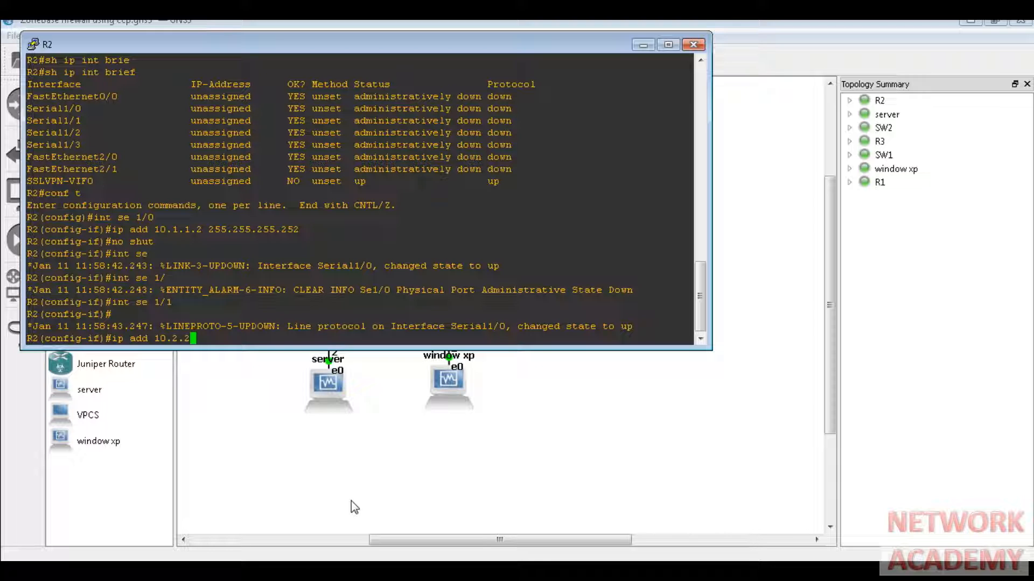
pyautogui.write('.2 255.255.255.252')
pyautogui.press('Return')
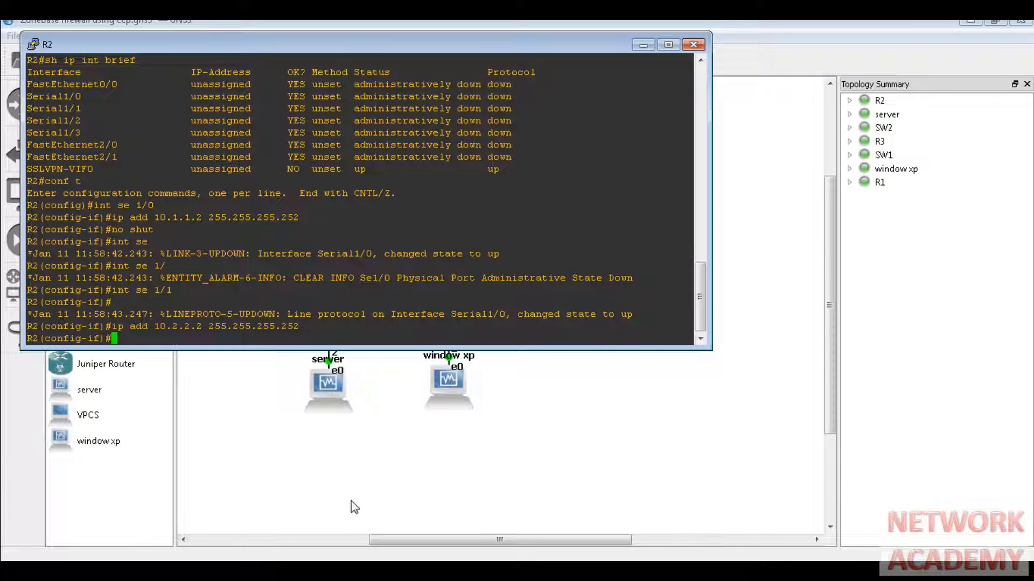
pyautogui.write('no shut')
pyautogui.press('Return')
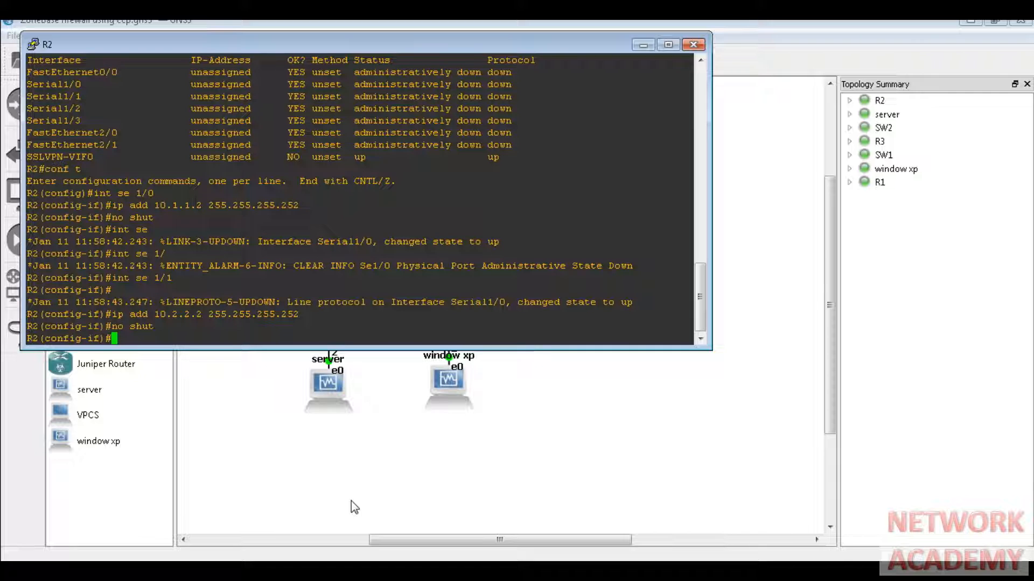
pyautogui.write('exit')
pyautogui.press('Return')
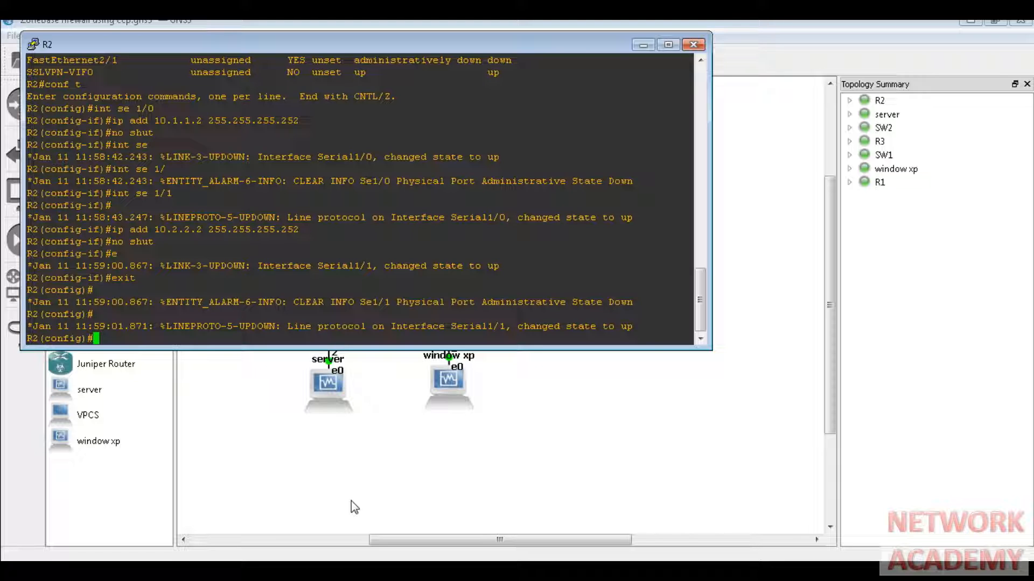
# - Start EIGRP routing process 1 on R2
pyautogui.write('router')
pyautogui.press('Tab')
pyautogui.write('e')
pyautogui.press('Tab')
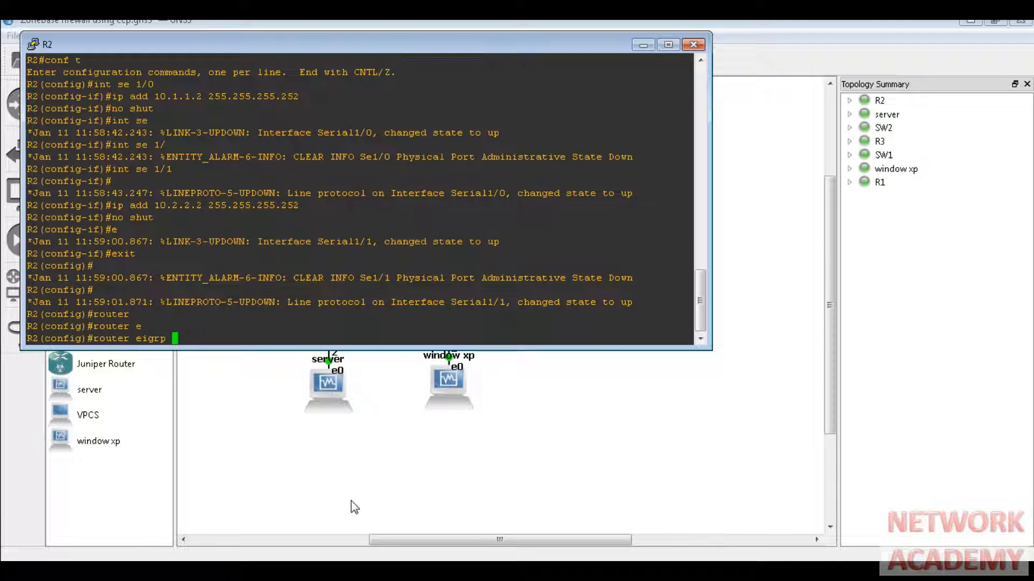
pyautogui.write('1')
pyautogui.press('Return')
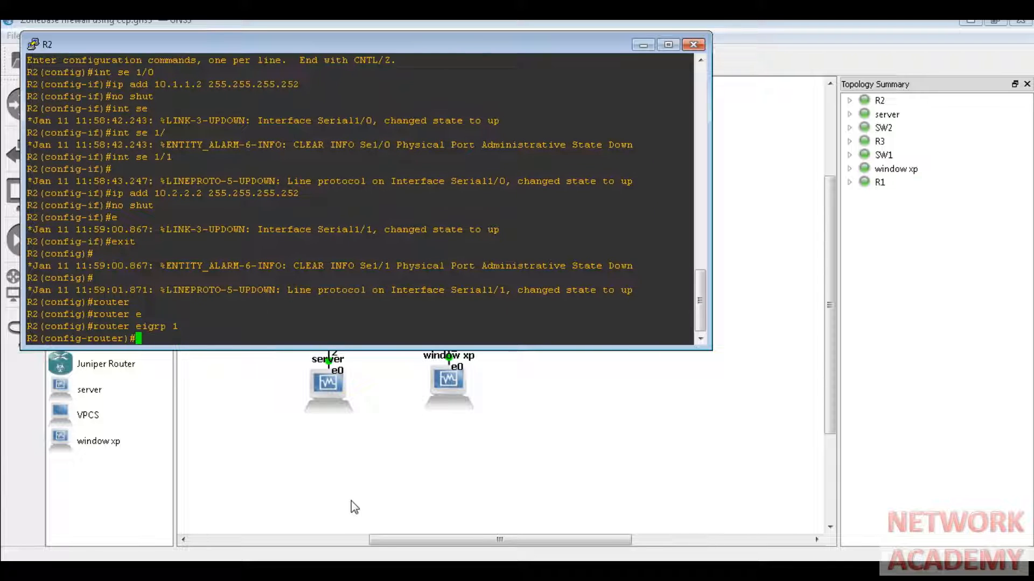
# - Advertise networks 10.1.1.0 0.0.0.3 and 10.2.2.0 0.0.0.3 in EIGRP 1
pyautogui.write('networ')
pyautogui.press('Tab')
pyautogui.write('10')
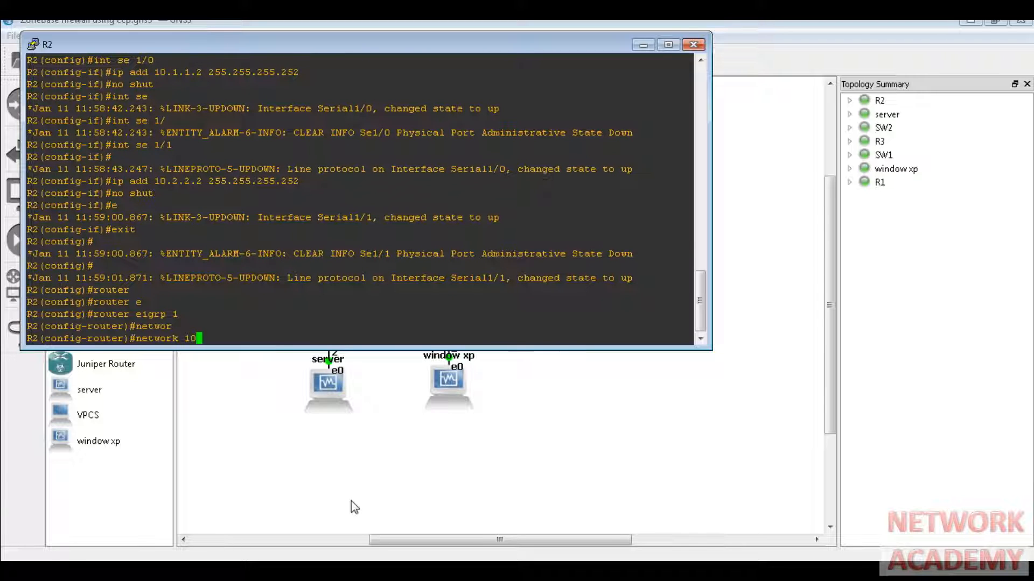
pyautogui.write('.1.1.0 0.0.0.3')
pyautogui.press('Return')
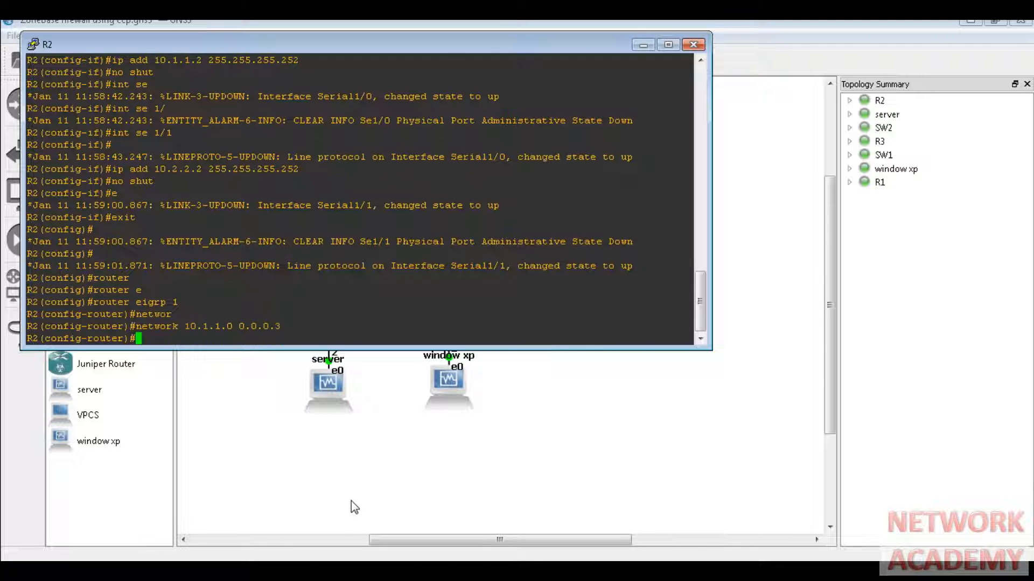
pyautogui.write('netw')
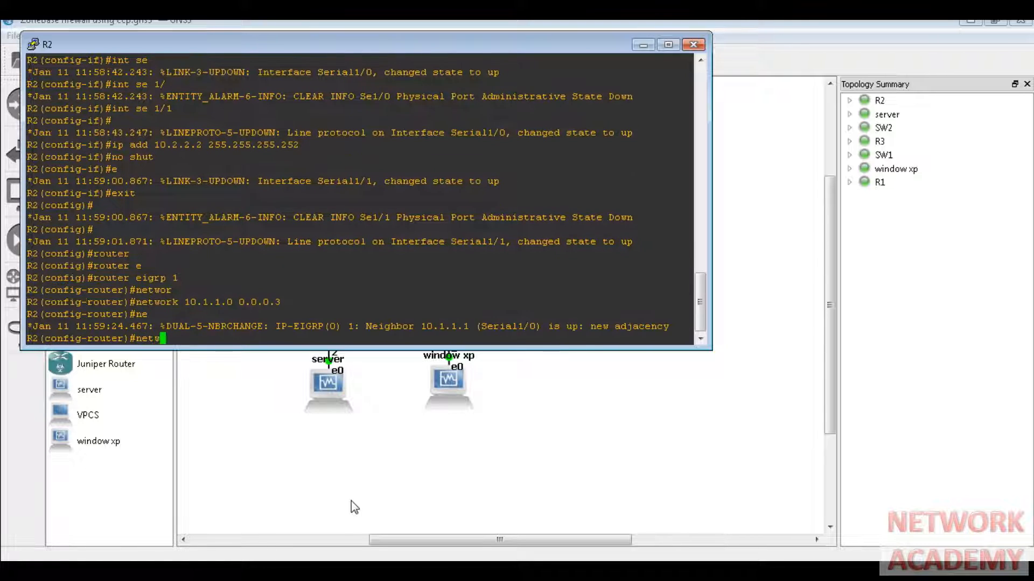
pyautogui.write('ork')
pyautogui.press('Tab')
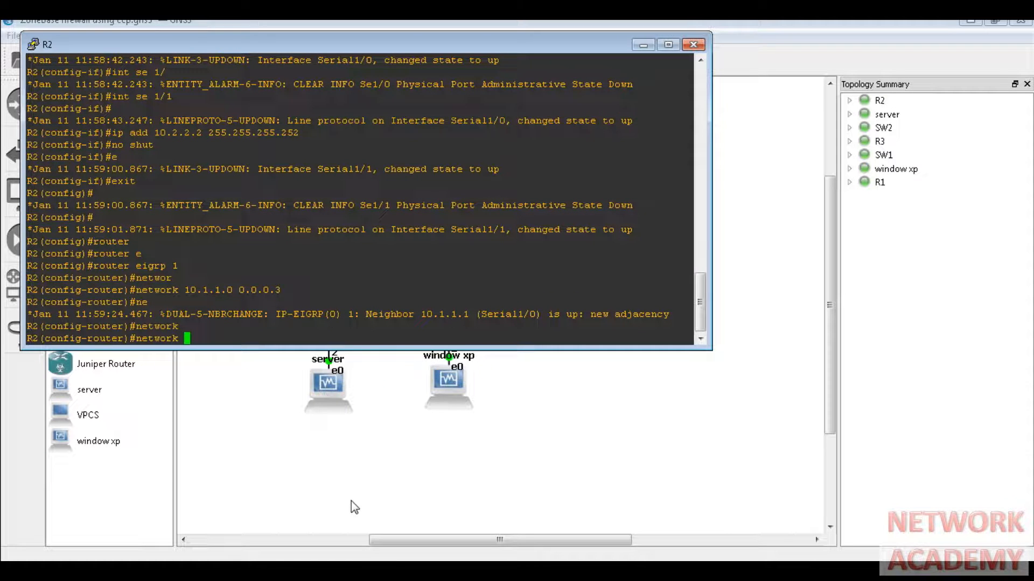
pyautogui.write('10.2.')
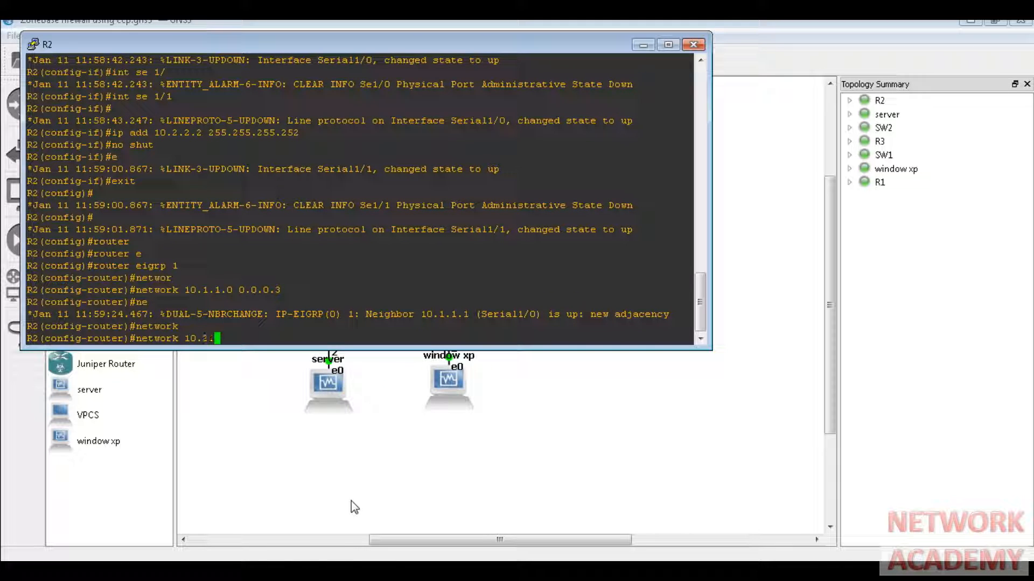
pyautogui.write('2.0 0.0.0.3')
pyautogui.press('Return')
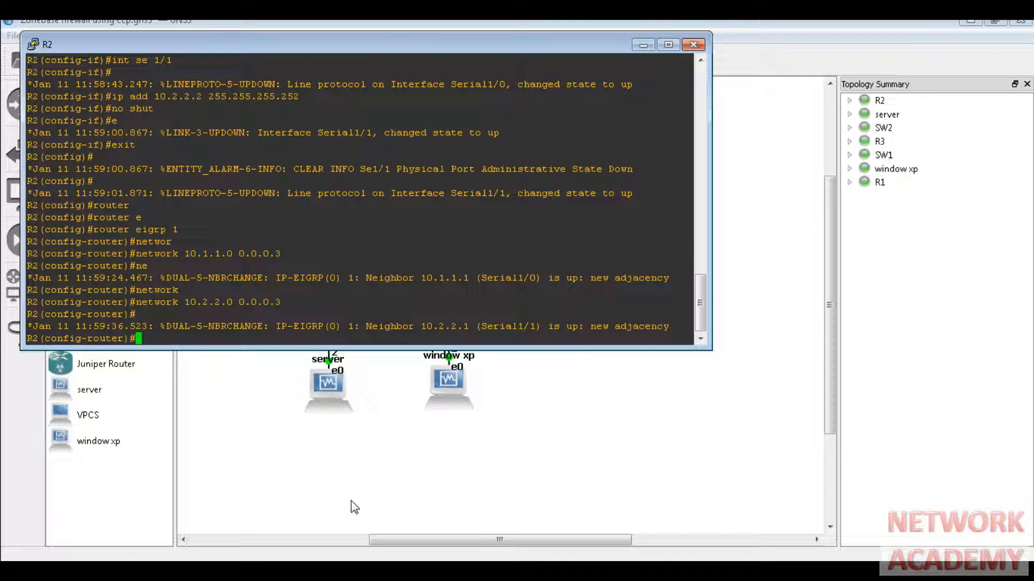
# - Leave configuration mode and save R2's running configuration with wr
pyautogui.write('exit')
pyautogui.press('Return')
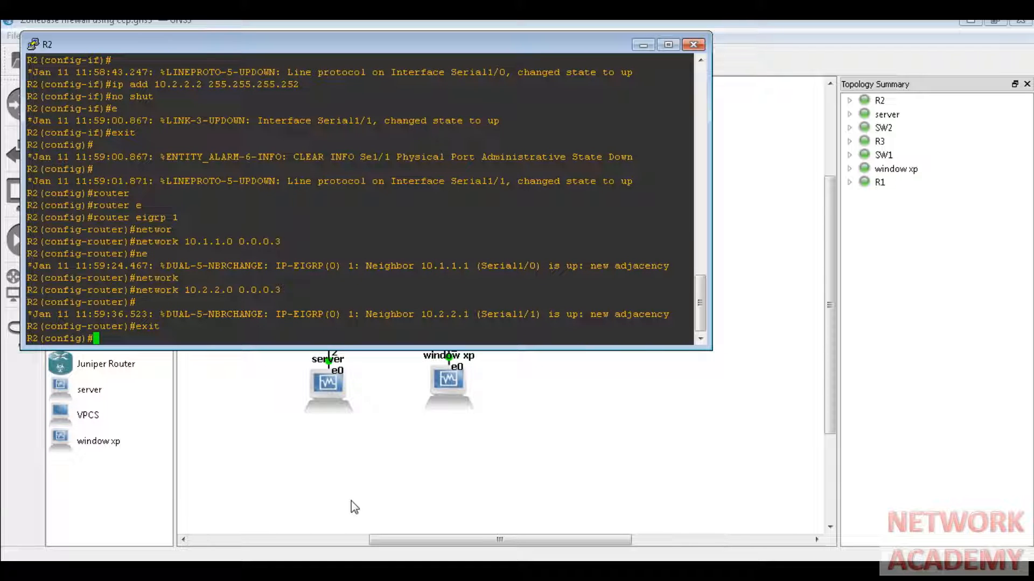
pyautogui.write('end')
pyautogui.press('Return')
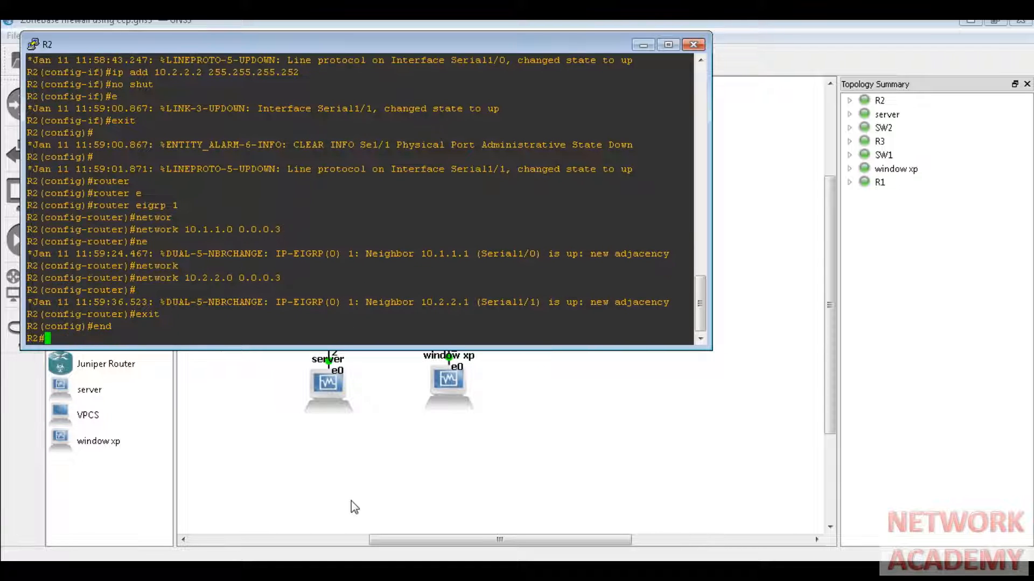
pyautogui.write('wr')
pyautogui.press('Return')
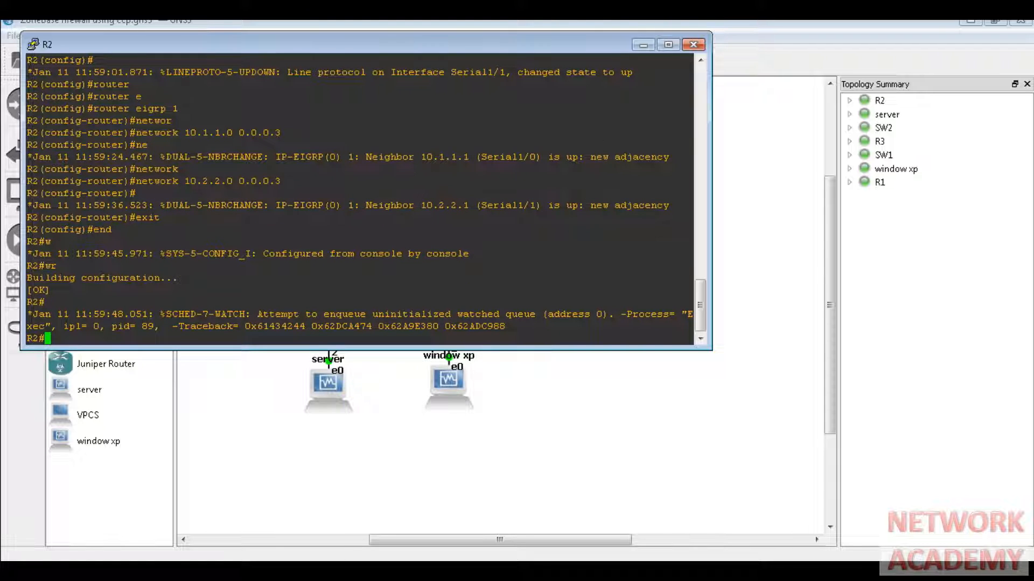
# - Show R3's interface summary (Serial1/1 10.2.2.1, FastEthernet0/0 192.168.3.1, both up), then minimize its console
pyautogui.click(349, 571)
pyautogui.click(347, 519)
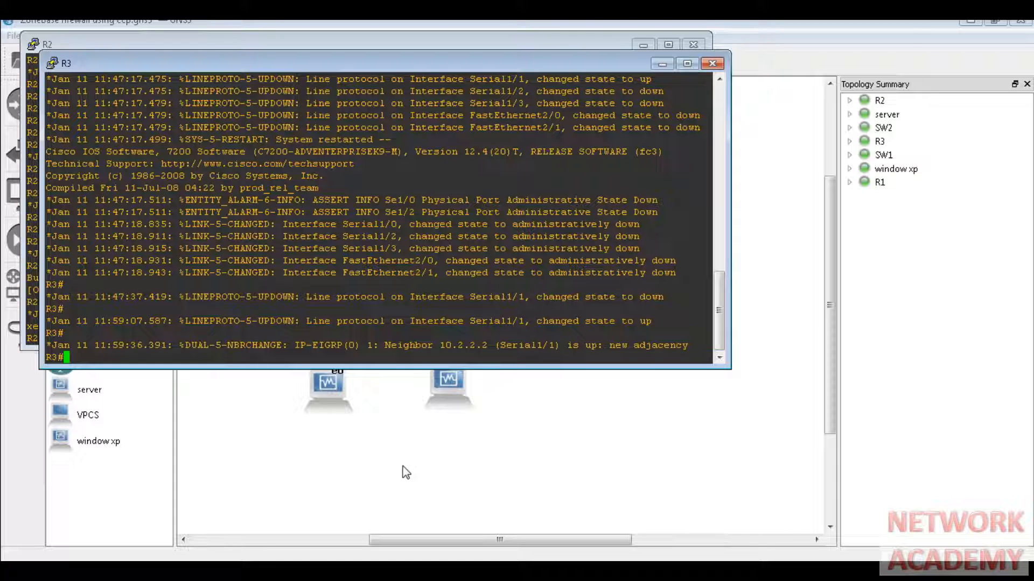
pyautogui.write('sh ip int brie')
pyautogui.press('Tab')
pyautogui.press('Return')
pyautogui.write('\\')
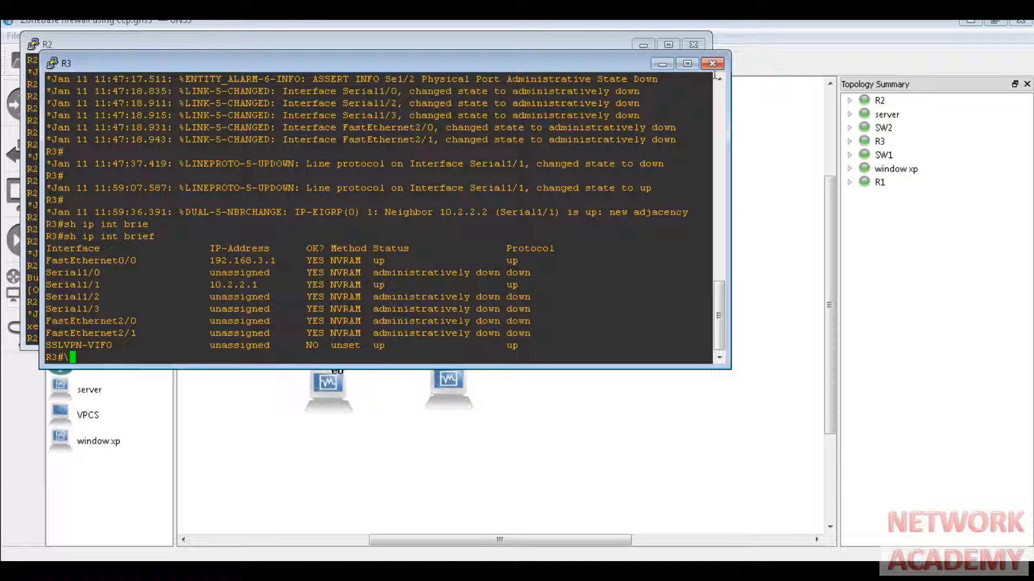
pyautogui.click(665, 65)
# - Rerun Zenmap's intense scan of 10.1.1.1 in the XP guest, showing ports 23 and 80 open, then go back to GNS3
pyautogui.click(644, 46)
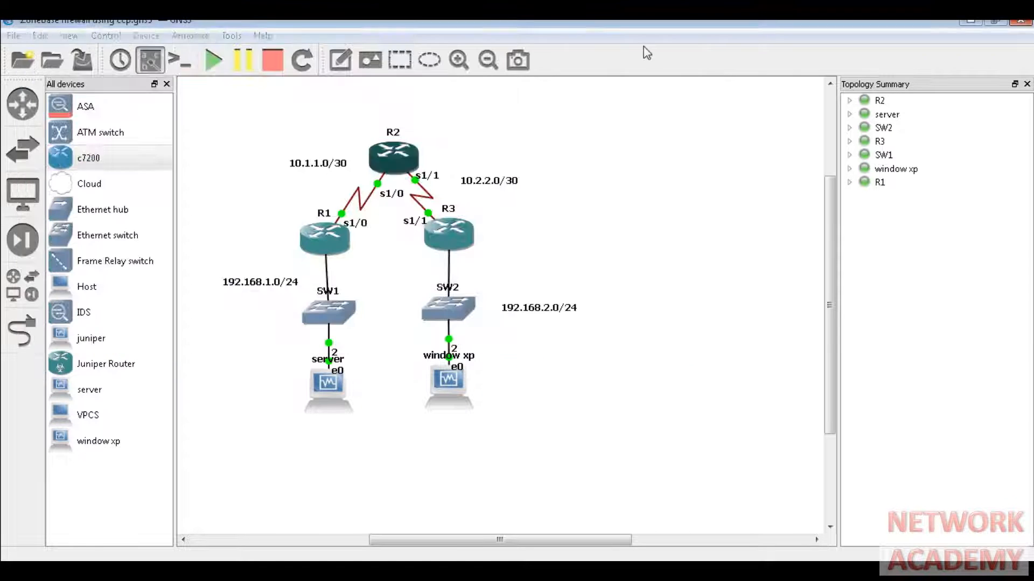
pyautogui.click(634, 281)
pyautogui.click(303, 571)
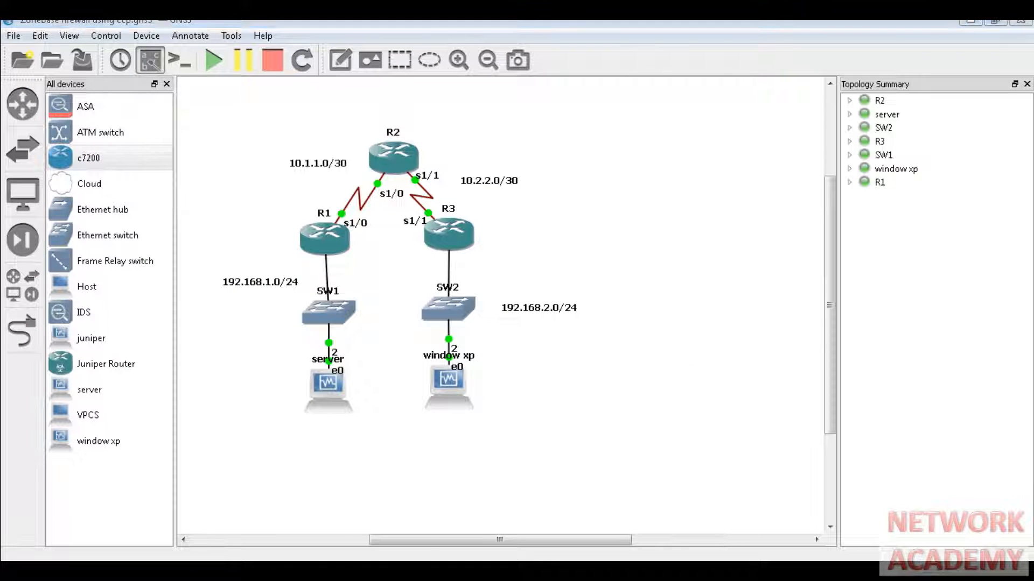
pyautogui.click(305, 544)
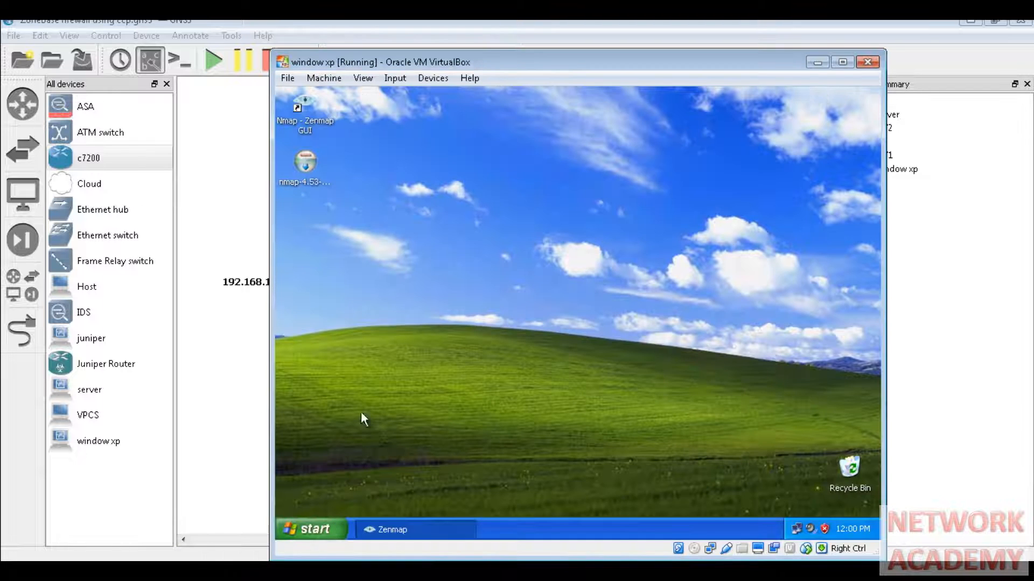
pyautogui.click(409, 533)
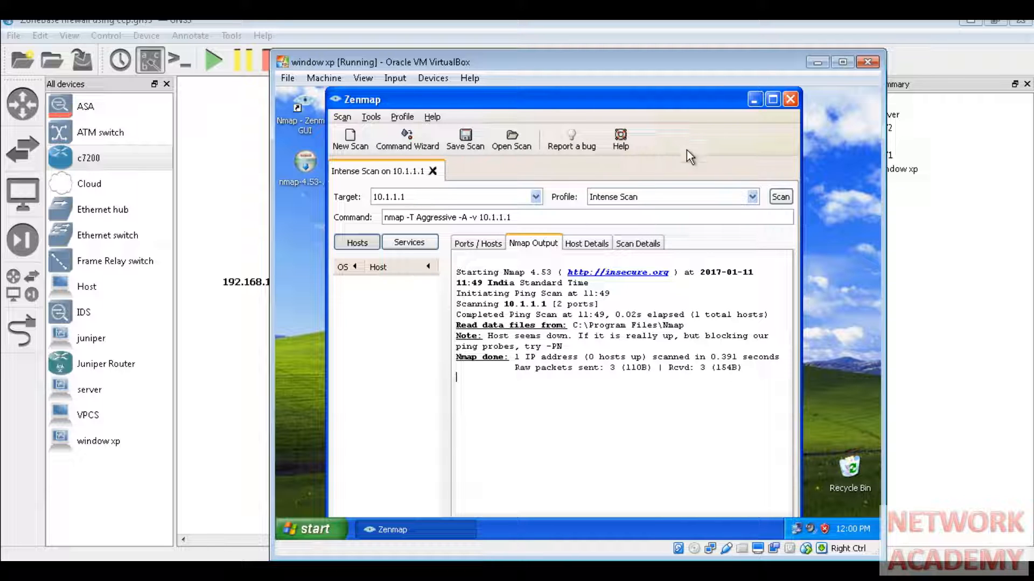
pyautogui.click(779, 197)
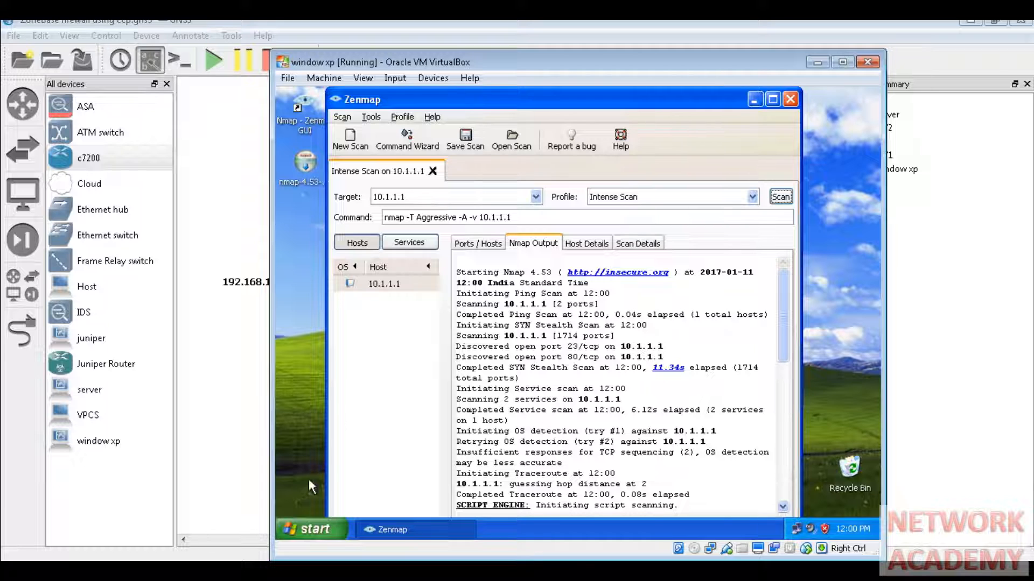
pyautogui.click(323, 571)
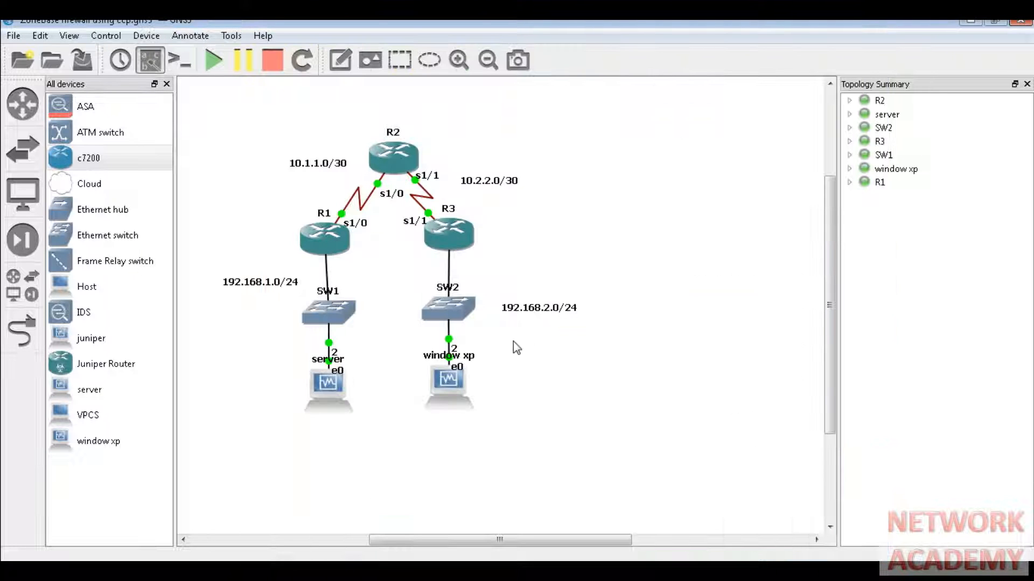
# - Replace R2's router icon with the cloud symbol and apply it
pyautogui.moveTo(513, 341); pyautogui.dragTo(439, 422)
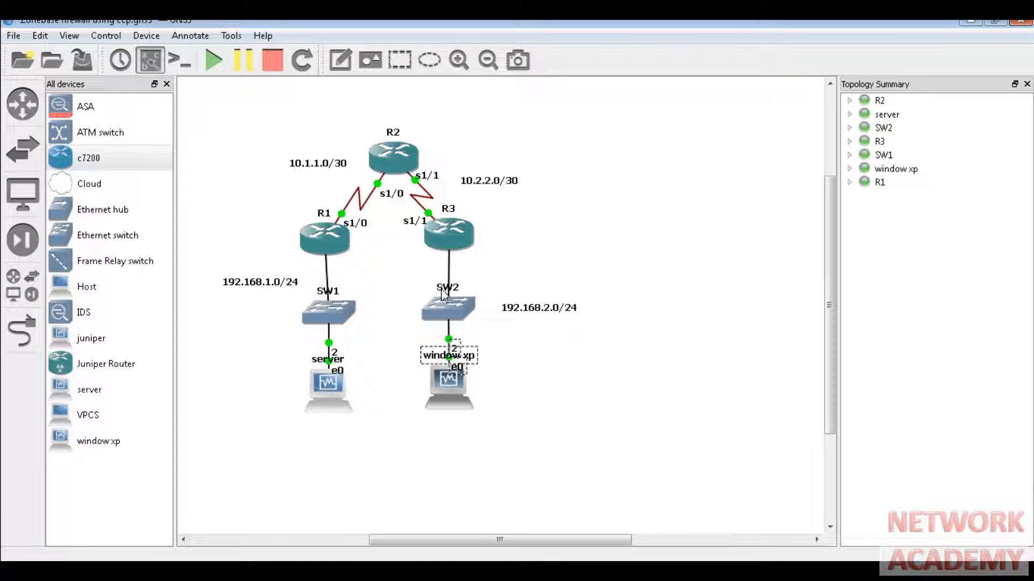
pyautogui.click(266, 216)
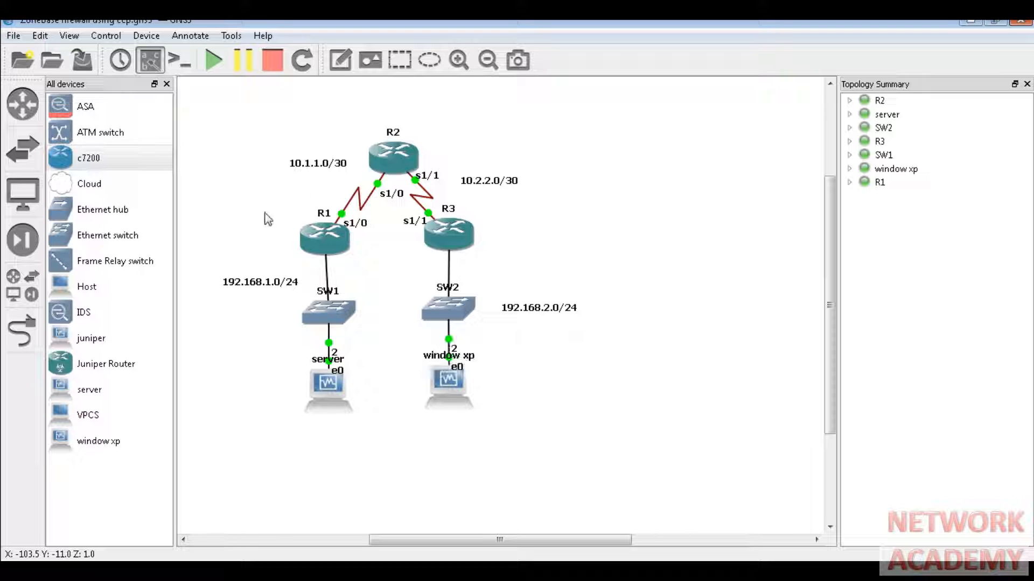
pyautogui.rightClick(399, 160)
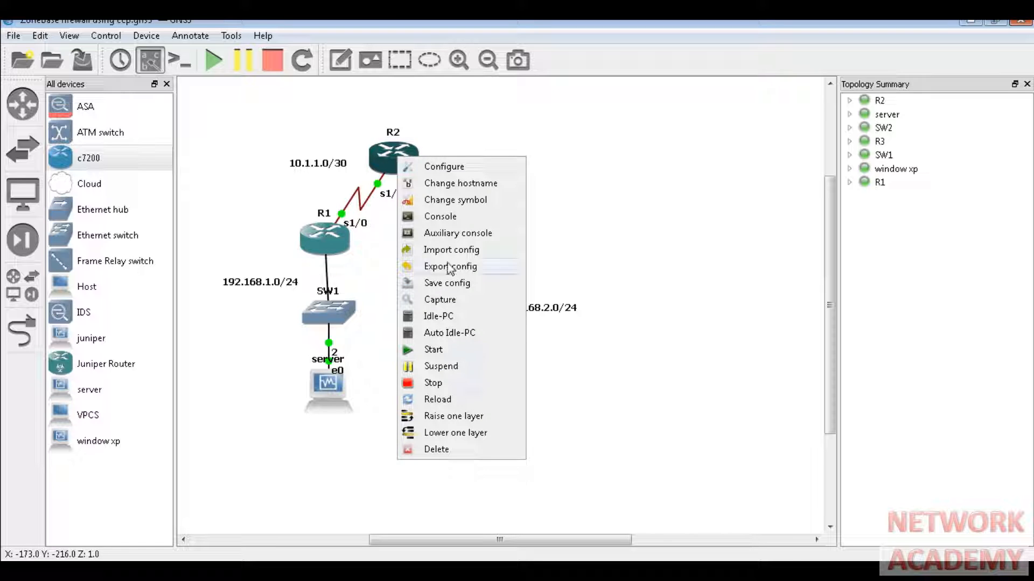
pyautogui.click(466, 201)
pyautogui.scroll(-1, 622, 345)
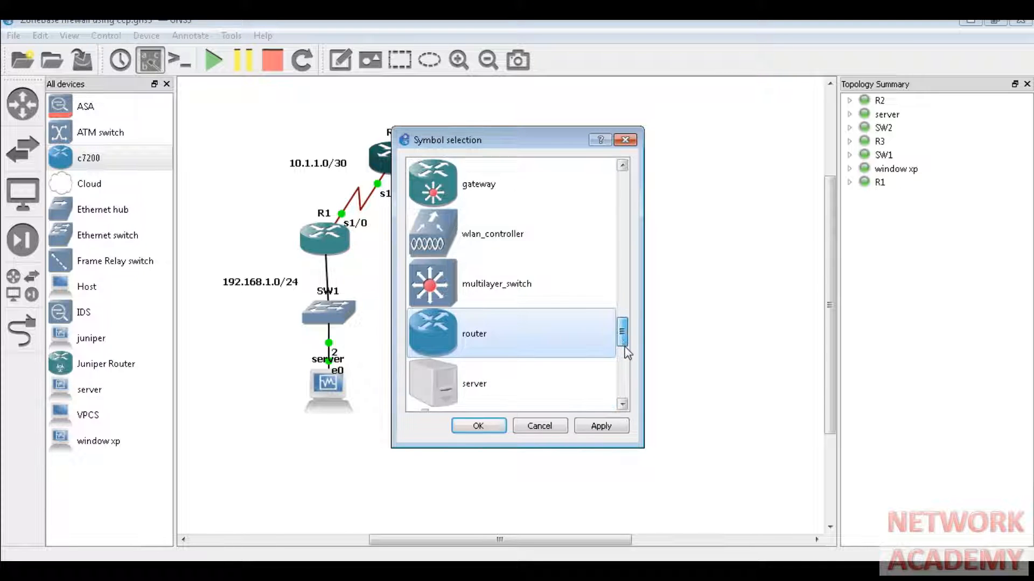
pyautogui.moveTo(625, 348); pyautogui.dragTo(626, 381)
pyautogui.moveTo(627, 393); pyautogui.dragTo(620, 269)
pyautogui.click(547, 238)
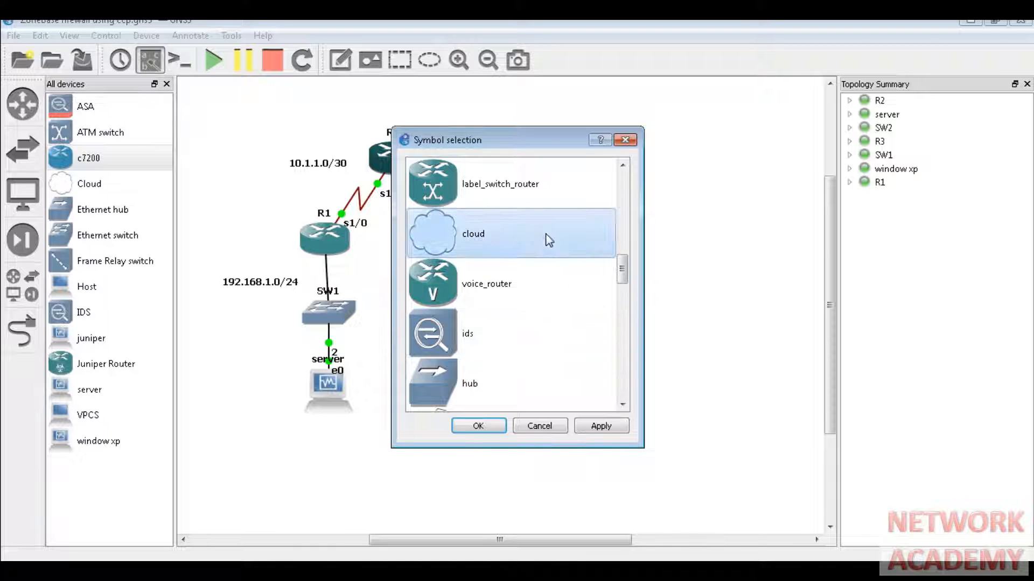
pyautogui.click(614, 425)
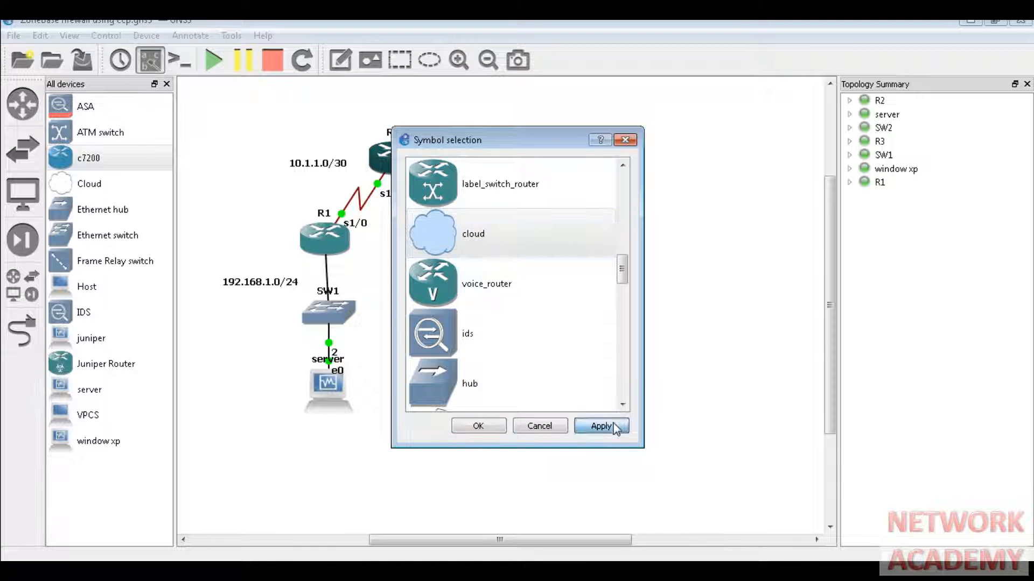
pyautogui.click(494, 437)
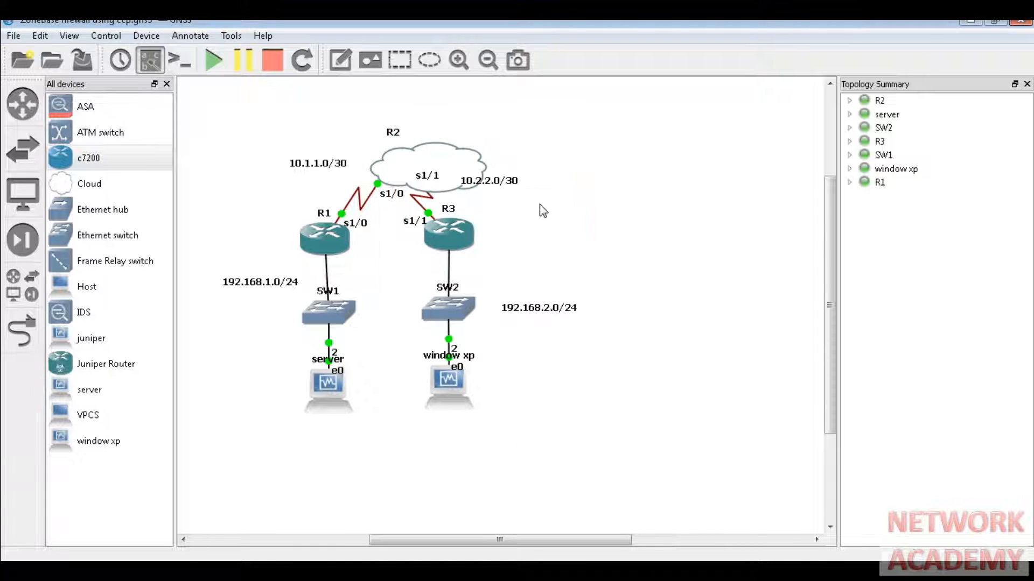
# - Reposition R2's s1/1 label, the 10.1.1.0/30 label and R2's name label
pyautogui.moveTo(429, 183); pyautogui.dragTo(375, 157)
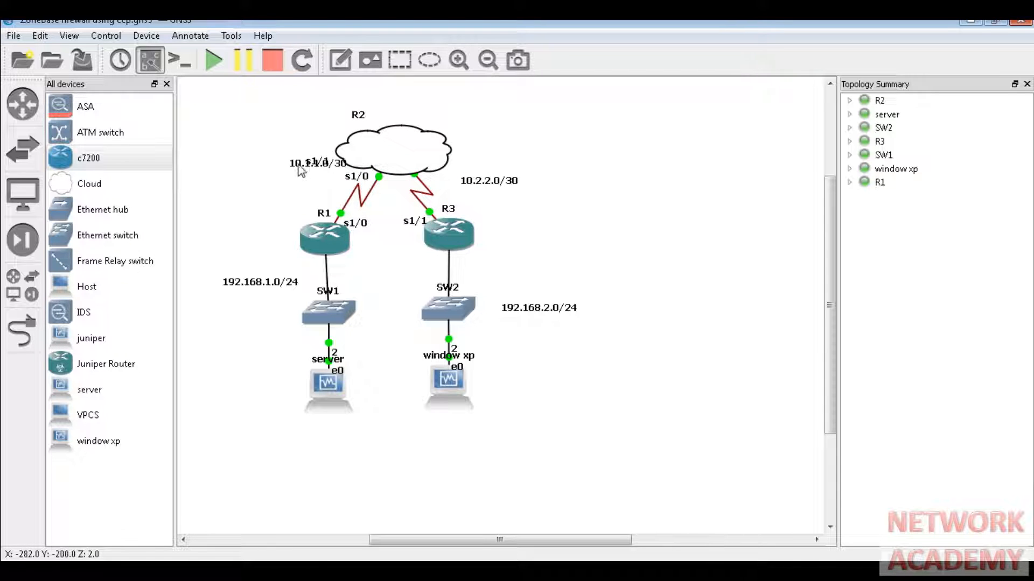
pyautogui.moveTo(297, 162); pyautogui.dragTo(277, 186)
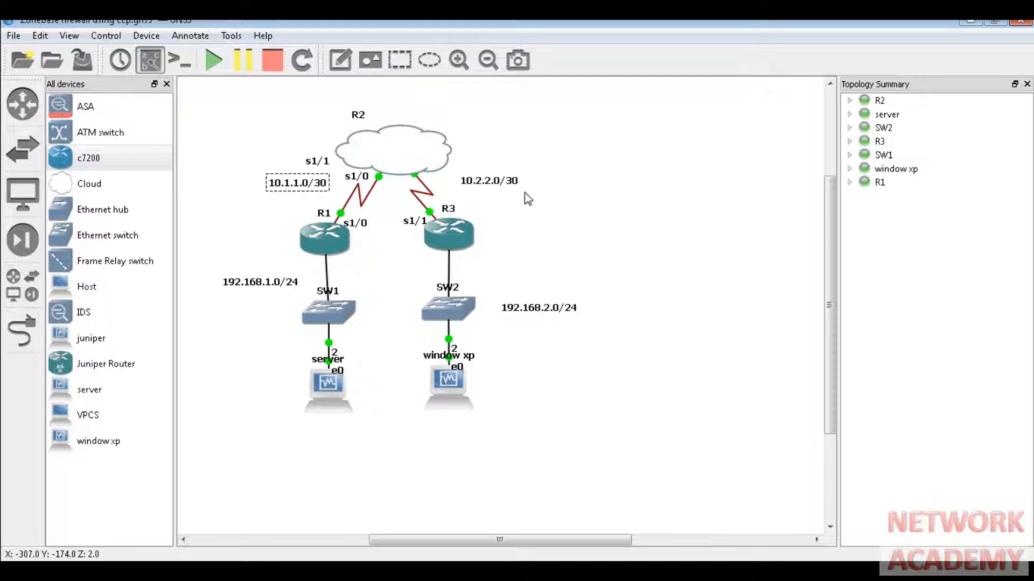
pyautogui.moveTo(358, 117); pyautogui.dragTo(386, 110)
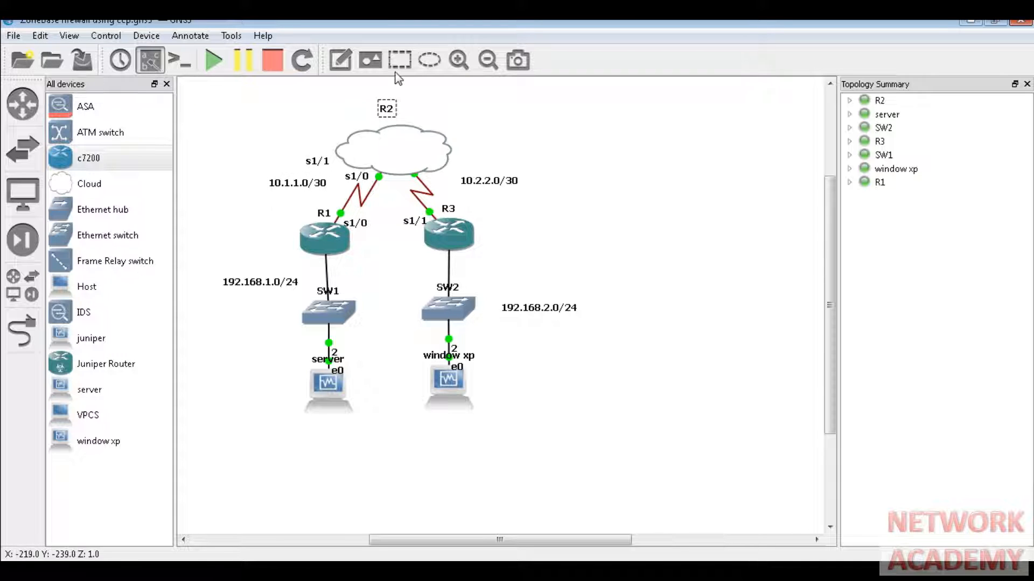
# - Add an 'internet' text note inside the cloud
pyautogui.click(341, 60)
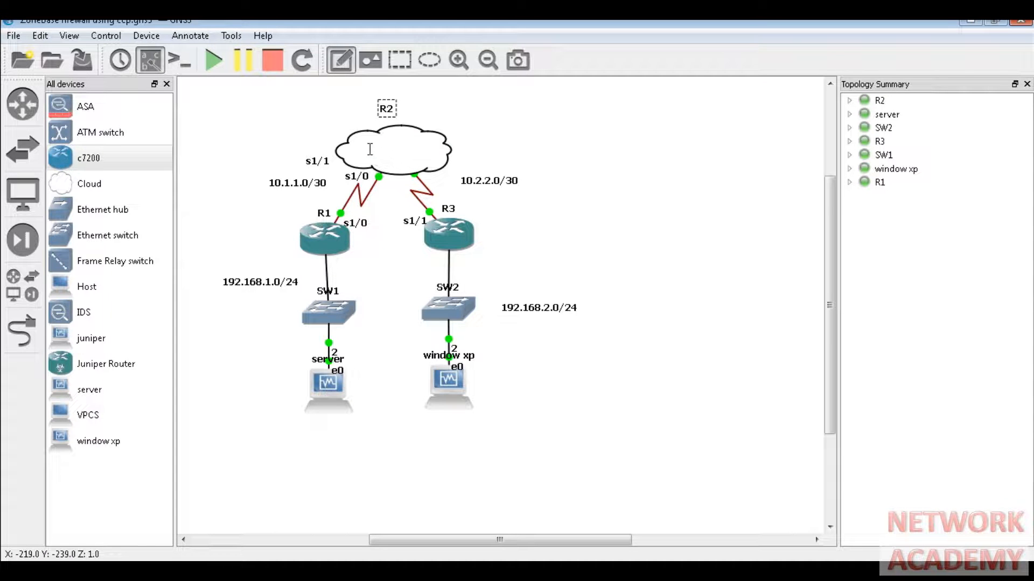
pyautogui.click(370, 149)
pyautogui.write('inte')
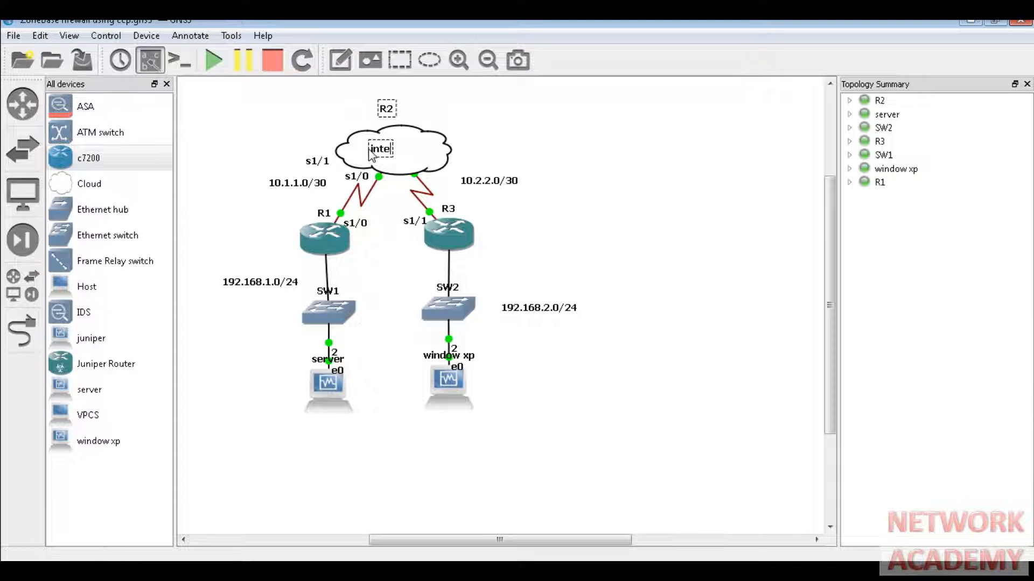
pyautogui.write('rnet')
pyautogui.click(658, 278)
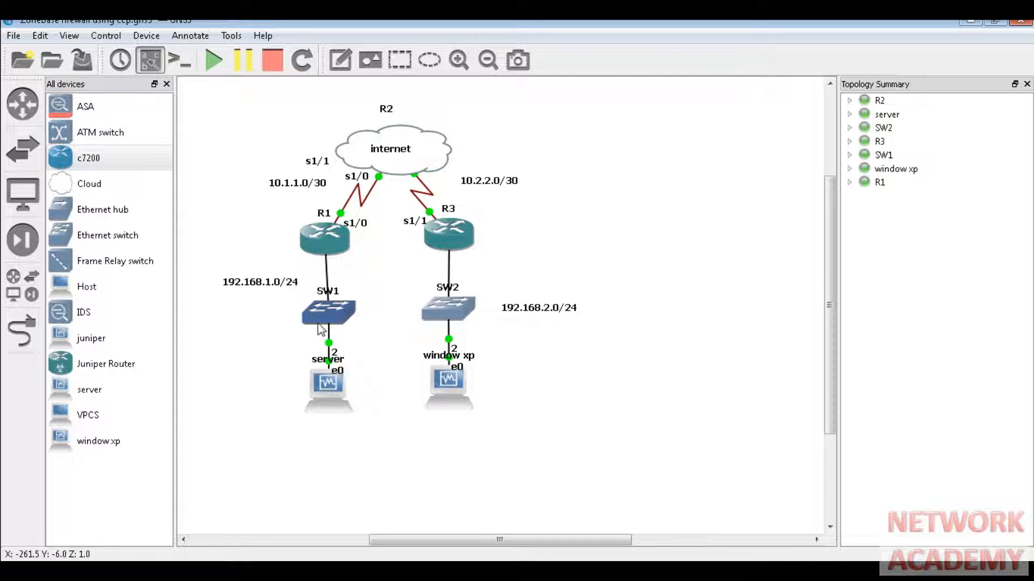
# - Add an 'office' note beside the server and a 'hacker home' note beside the window xp PC
pyautogui.click(340, 60)
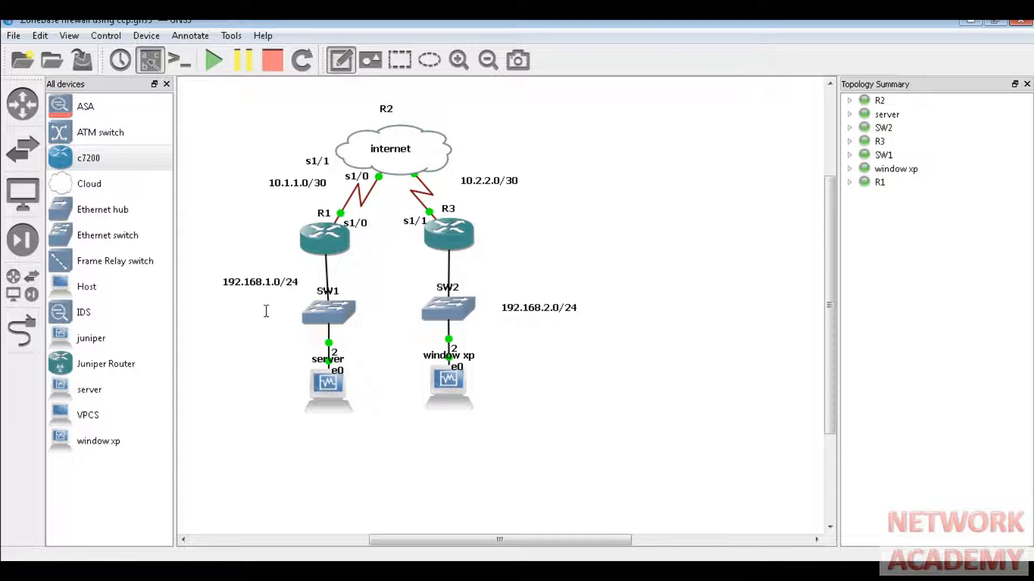
pyautogui.write('office')
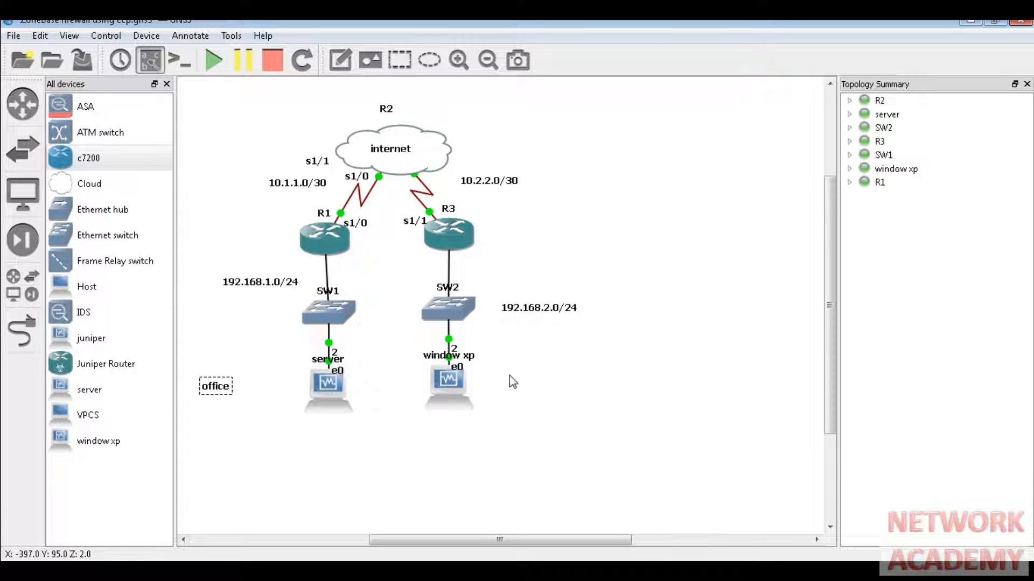
pyautogui.click(341, 61)
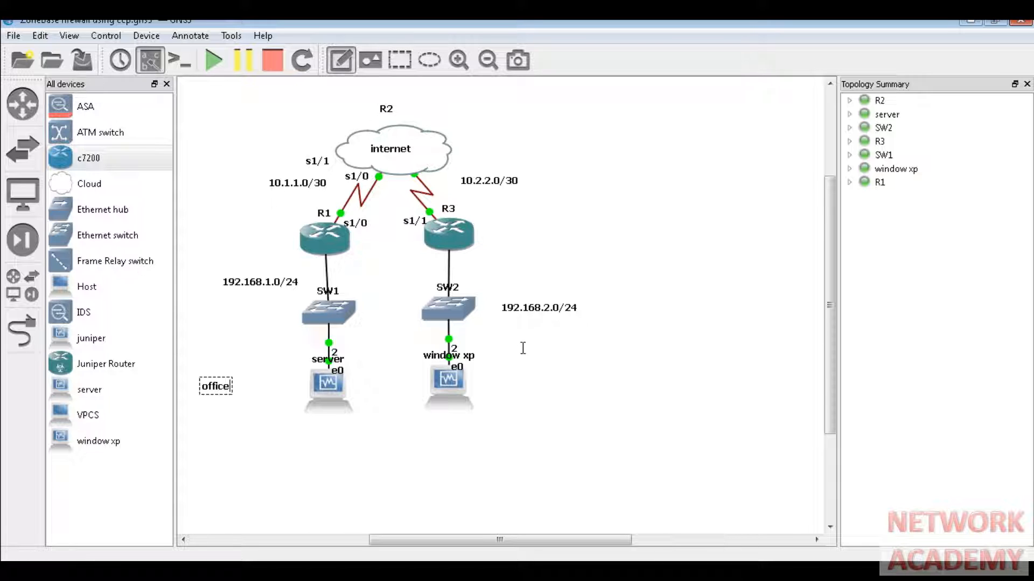
pyautogui.click(506, 390)
pyautogui.write('hac')
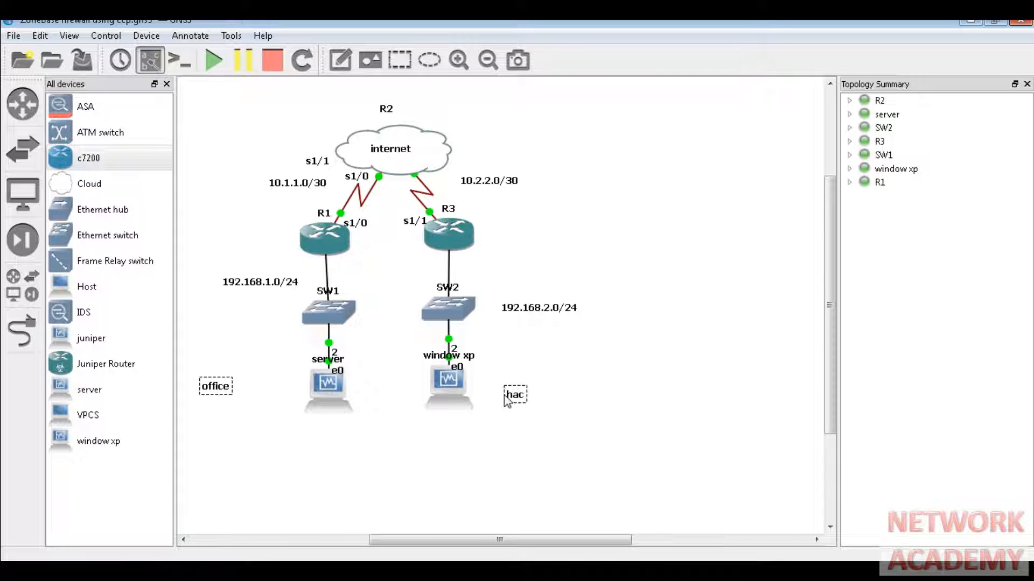
pyautogui.write('ker home')
pyautogui.click(491, 461)
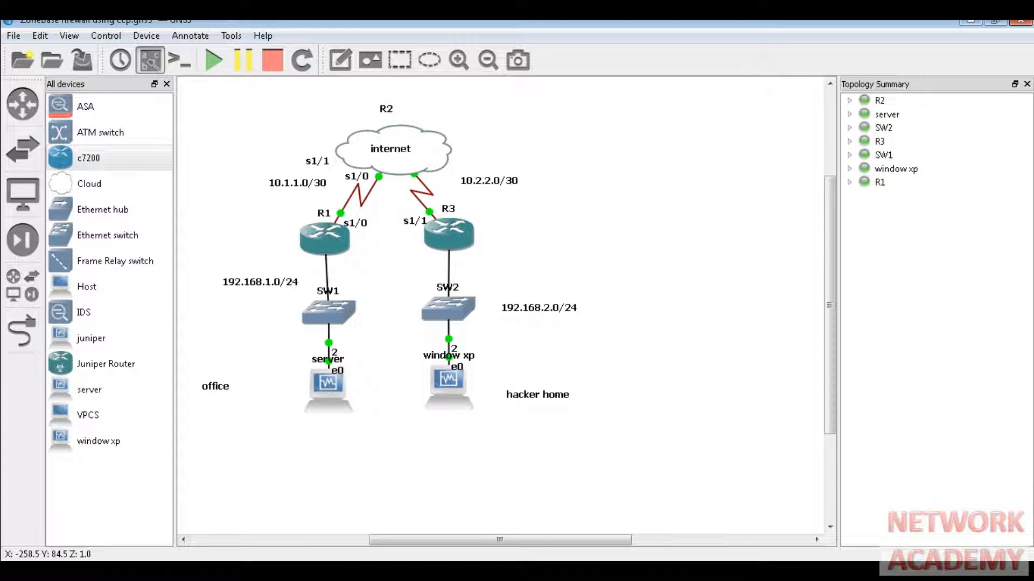
pyautogui.click(322, 571)
# - In the XP guest's Zenmap output, highlight open ports 23/tcp and 80/tcp and the traceroute hops
pyautogui.click(326, 545)
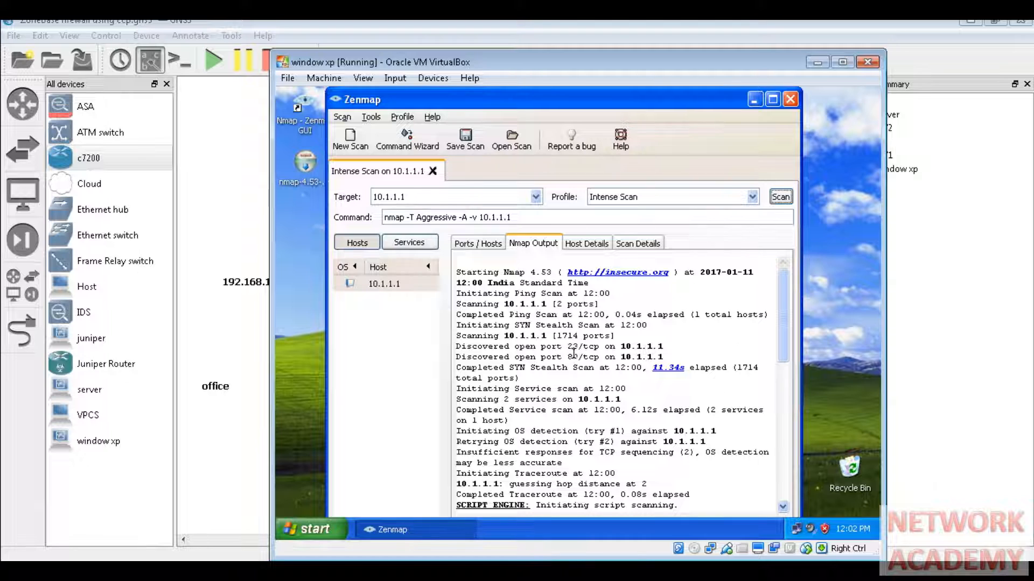
pyautogui.moveTo(567, 347); pyautogui.dragTo(696, 344)
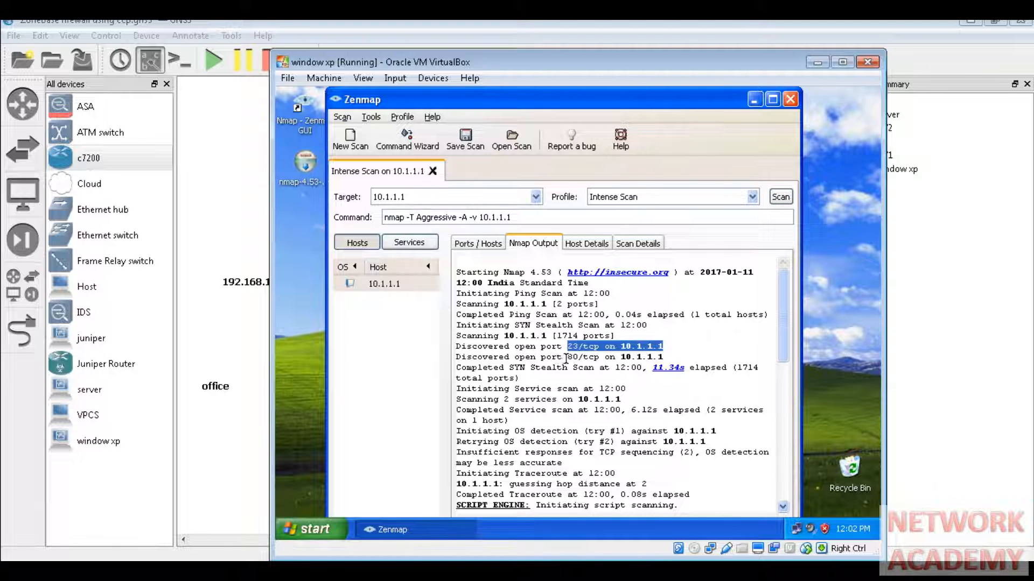
pyautogui.moveTo(568, 357); pyautogui.dragTo(712, 356)
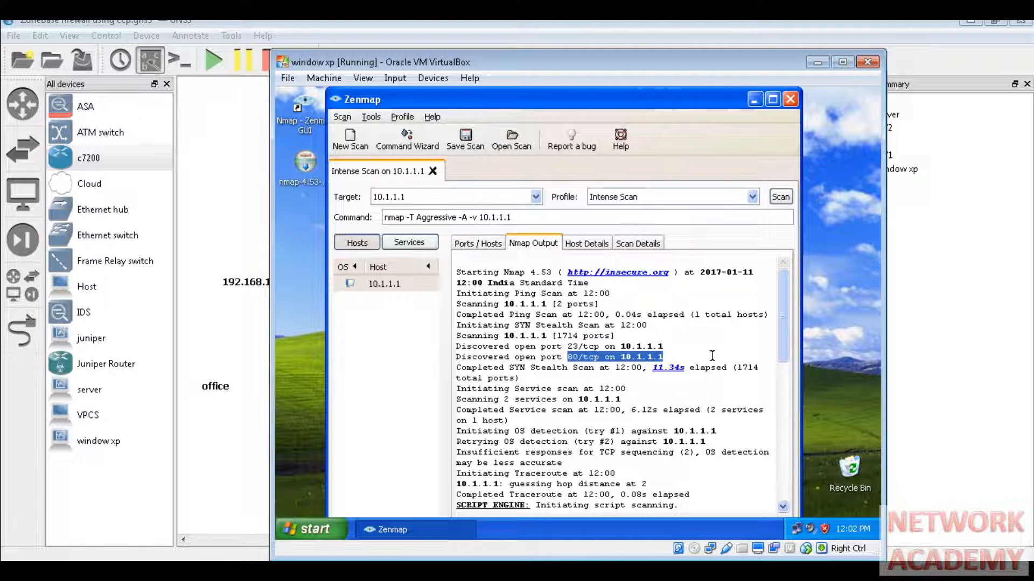
pyautogui.moveTo(786, 318); pyautogui.dragTo(790, 443)
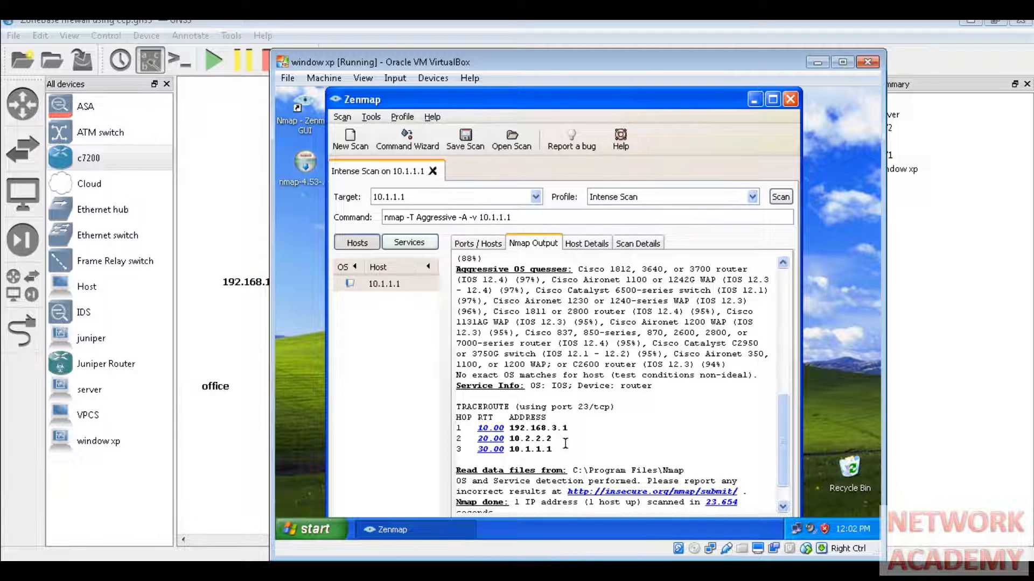
pyautogui.click(562, 448)
pyautogui.moveTo(562, 448); pyautogui.dragTo(486, 420)
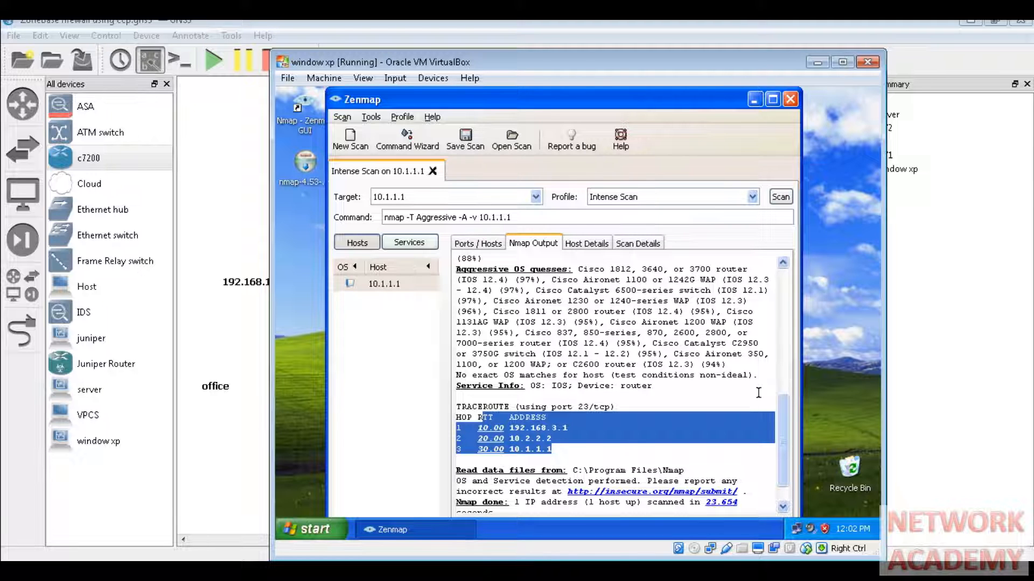
pyautogui.moveTo(783, 399); pyautogui.dragTo(768, 267)
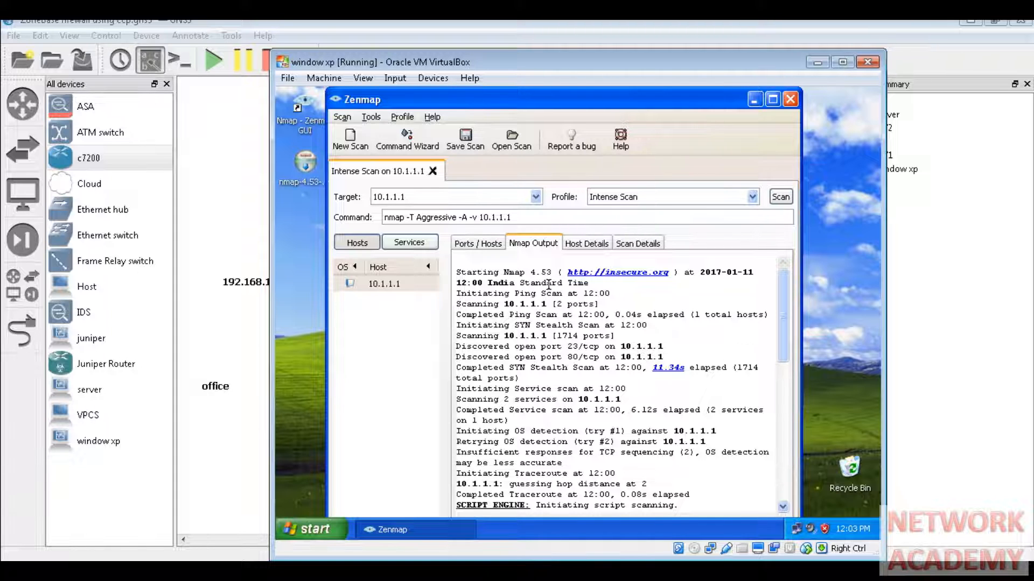
# - Switch to the Windows Server 2008 guest and log on as Administrator using Ctrl-Alt-Del and the password
pyautogui.click(303, 571)
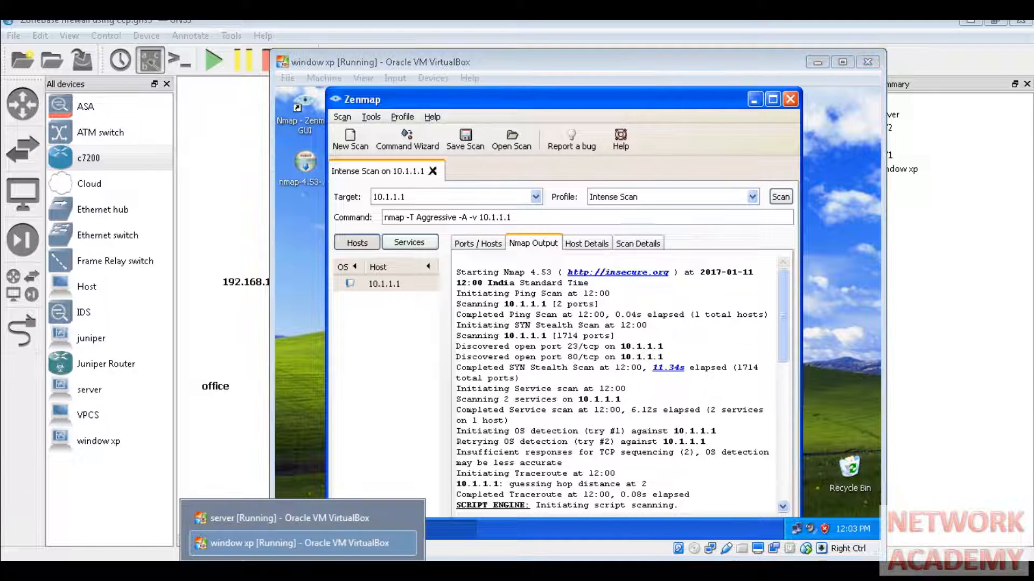
pyautogui.click(306, 518)
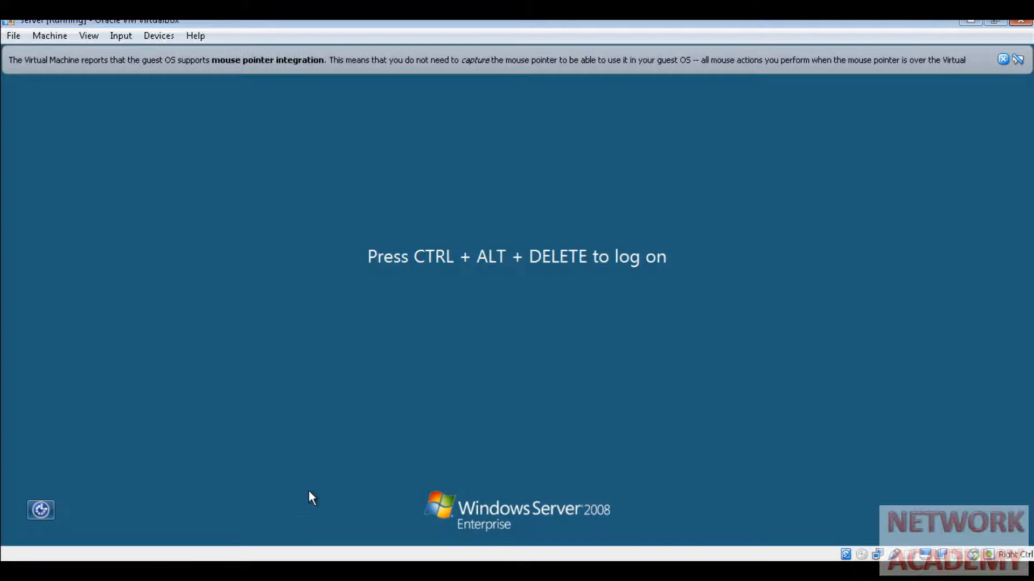
pyautogui.click(1002, 60)
pyautogui.click(122, 37)
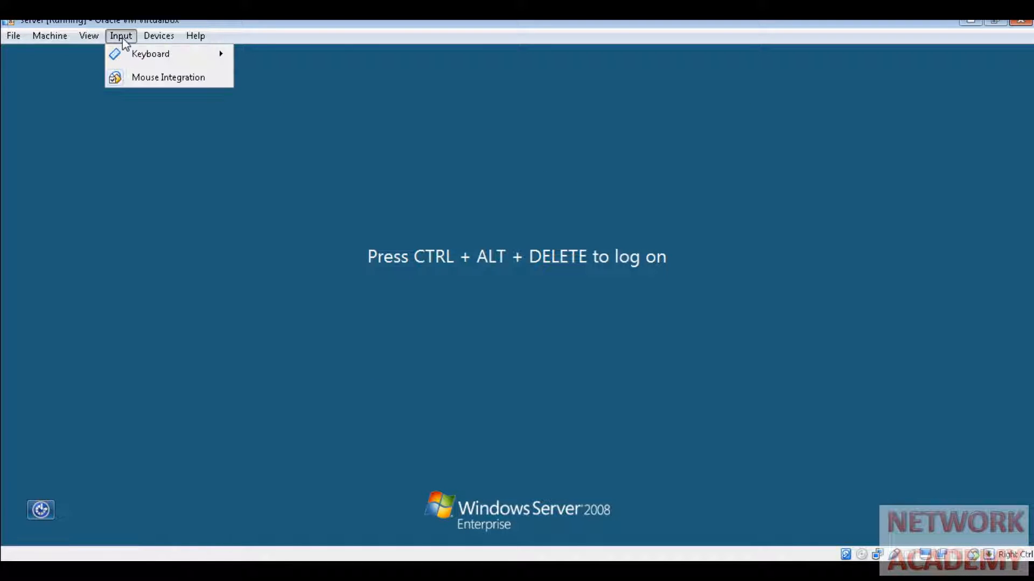
pyautogui.moveTo(157, 56)
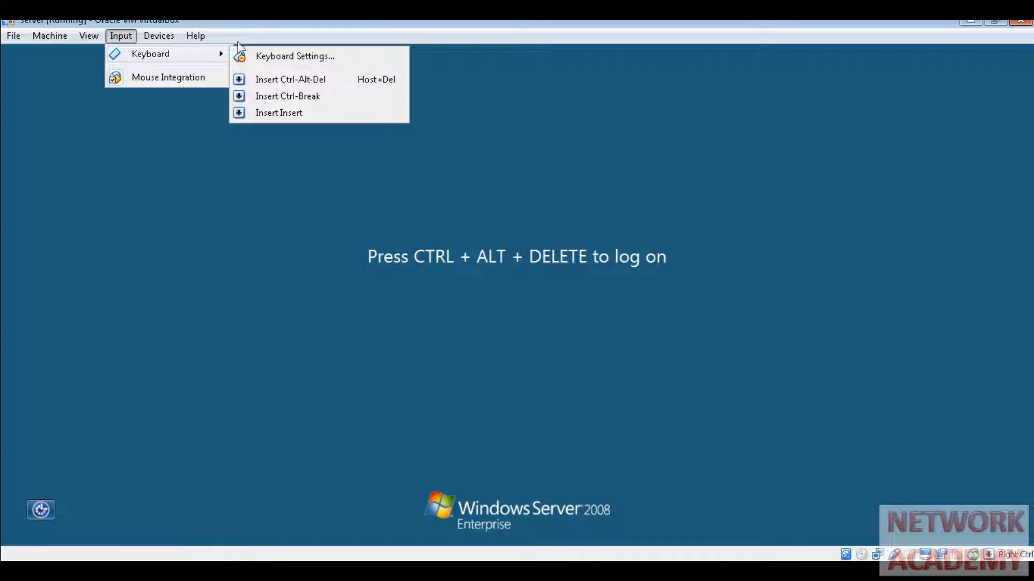
pyautogui.click(294, 79)
pyautogui.write('Pa')
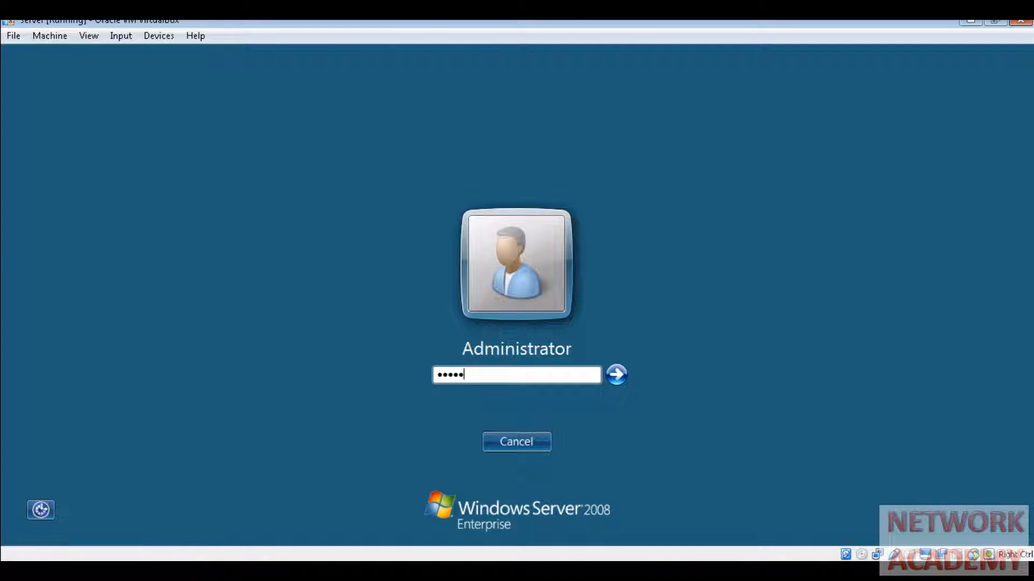
pyautogui.press('Return')
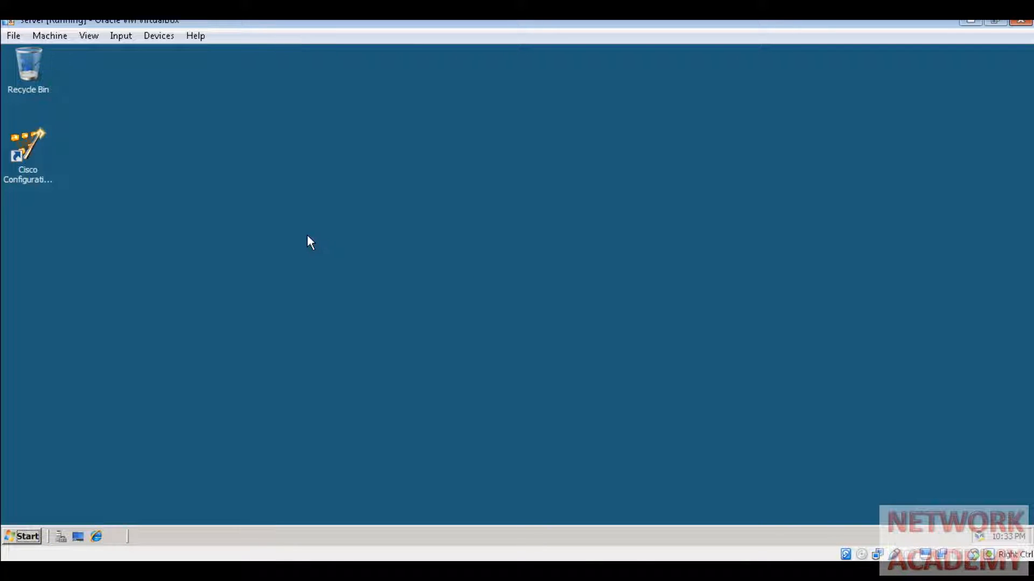
# - Launch Cisco Configuration Professional and put the server guest in full screen
pyautogui.doubleClick(25, 142)
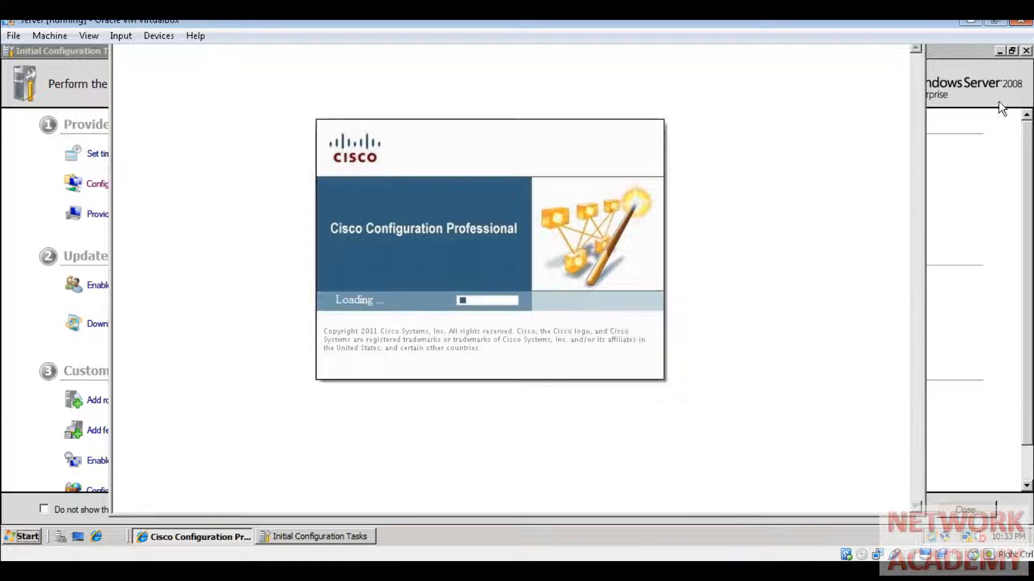
pyautogui.click(91, 35)
pyautogui.click(98, 53)
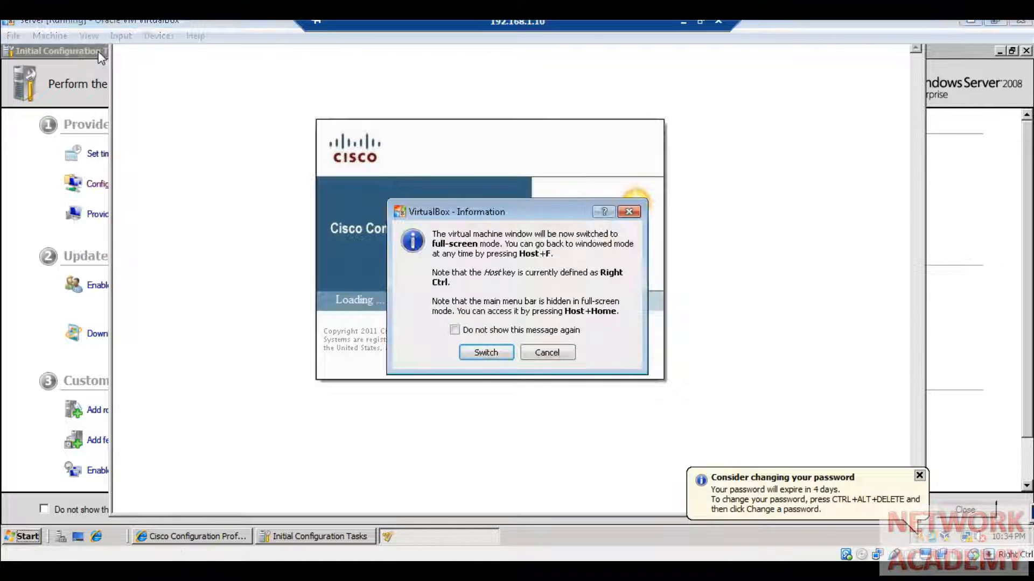
pyautogui.click(499, 354)
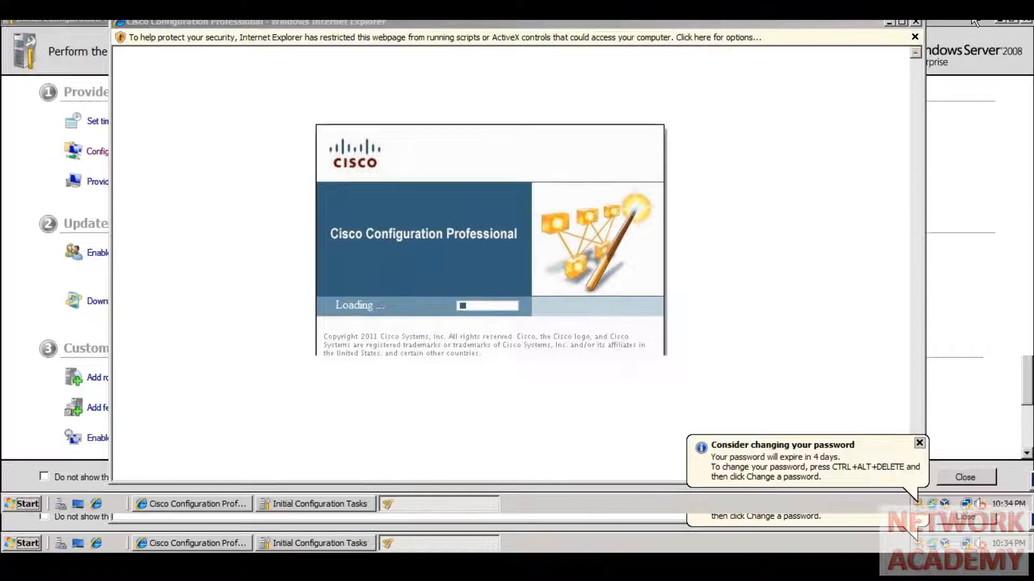
# - Close the Initial Configuration Tasks window and postpone the phishing filter prompt
pyautogui.click(915, 23)
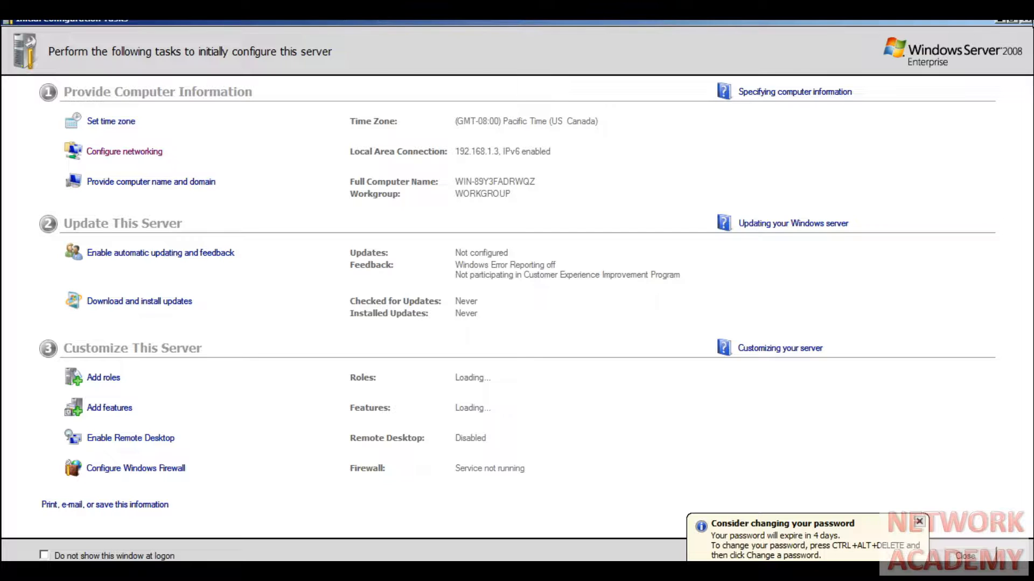
pyautogui.click(1025, 21)
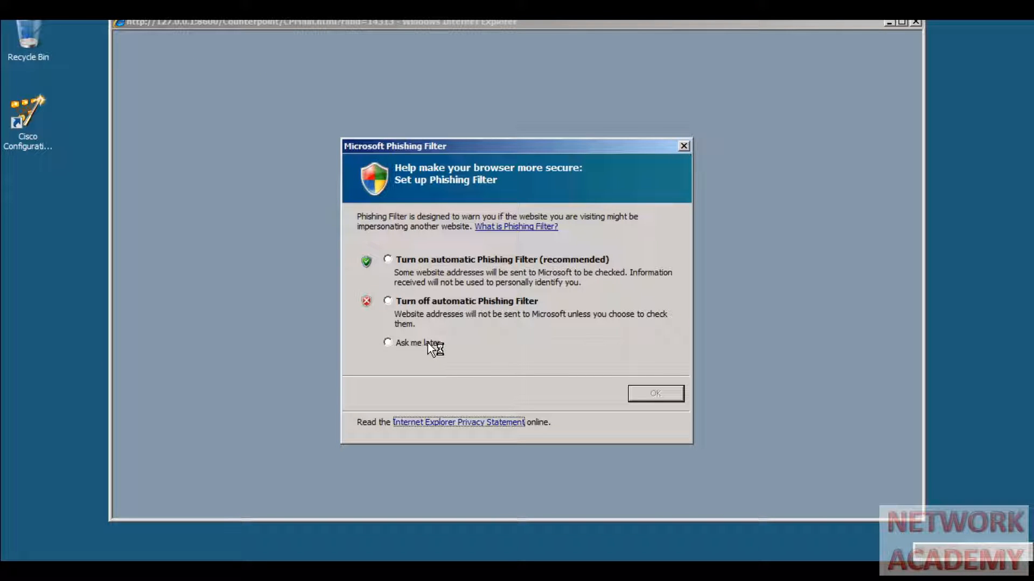
pyautogui.click(427, 343)
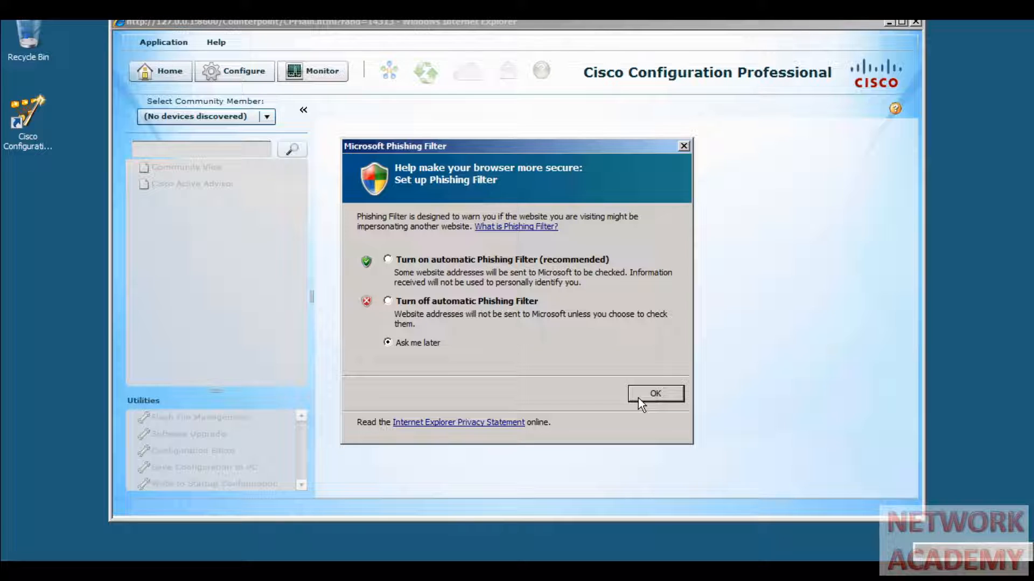
pyautogui.click(638, 398)
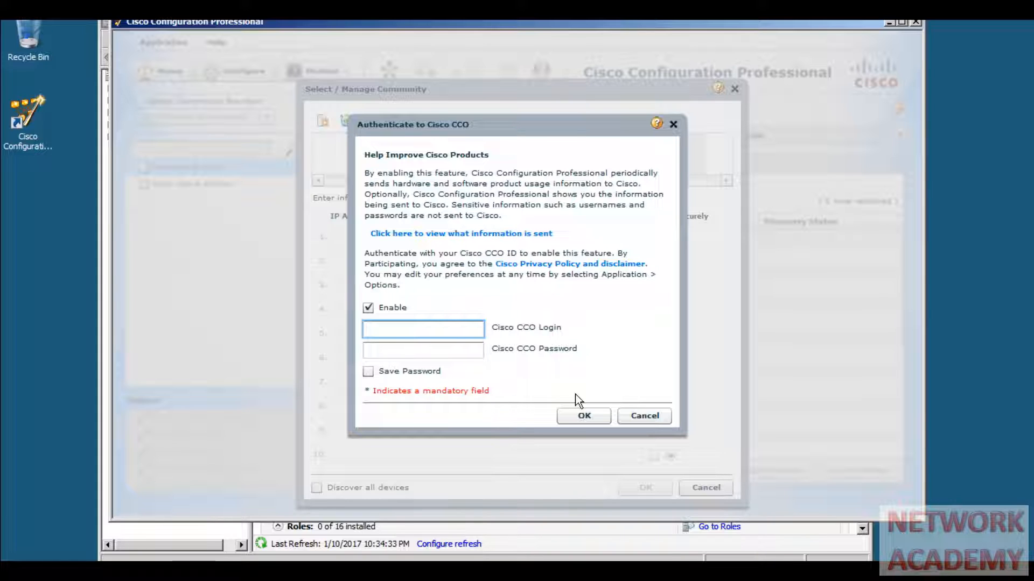
# - Accept the risk and run the application, cancelling the Cisco CCO sign-in
pyautogui.click(626, 416)
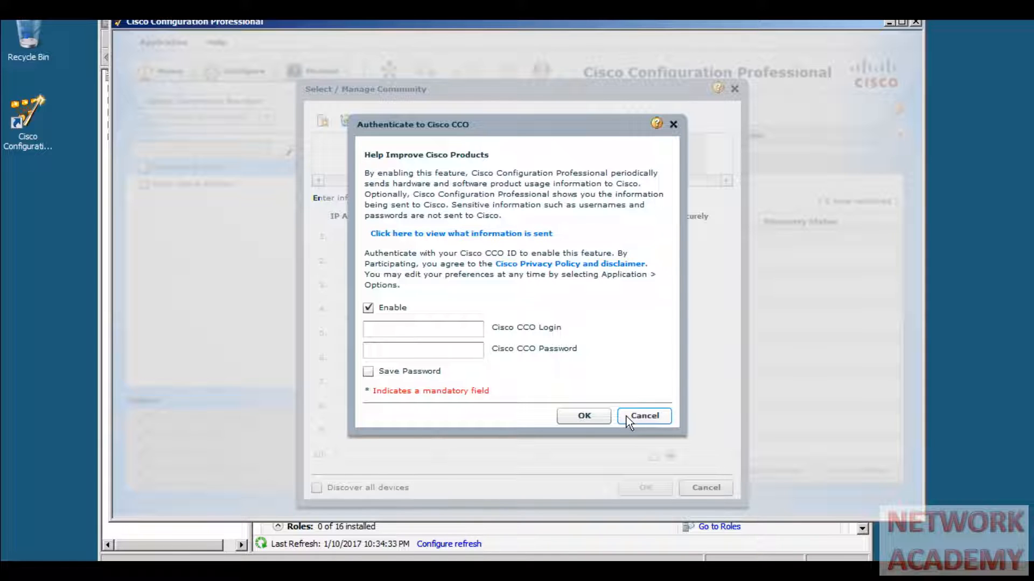
pyautogui.click(514, 375)
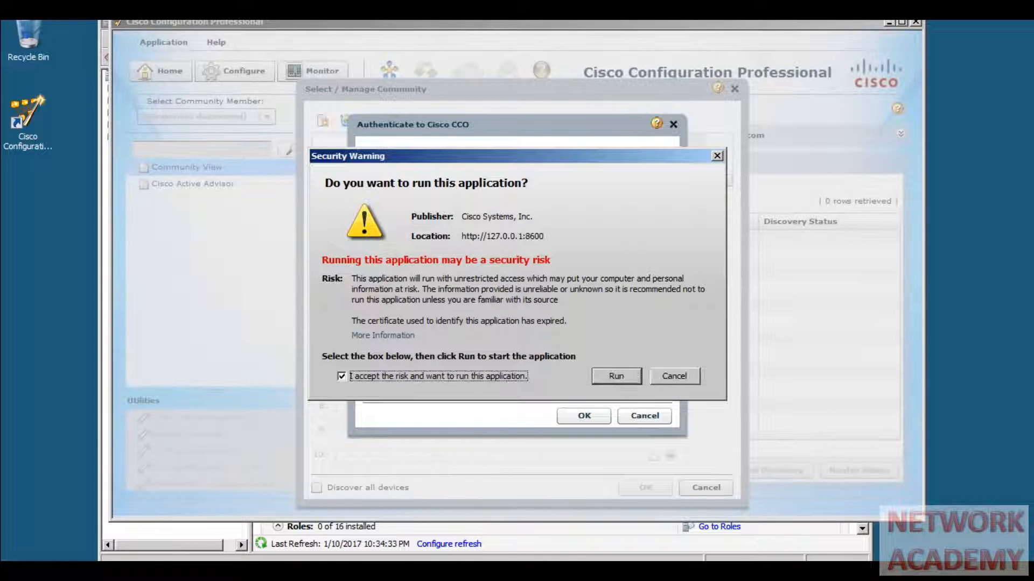
pyautogui.click(604, 377)
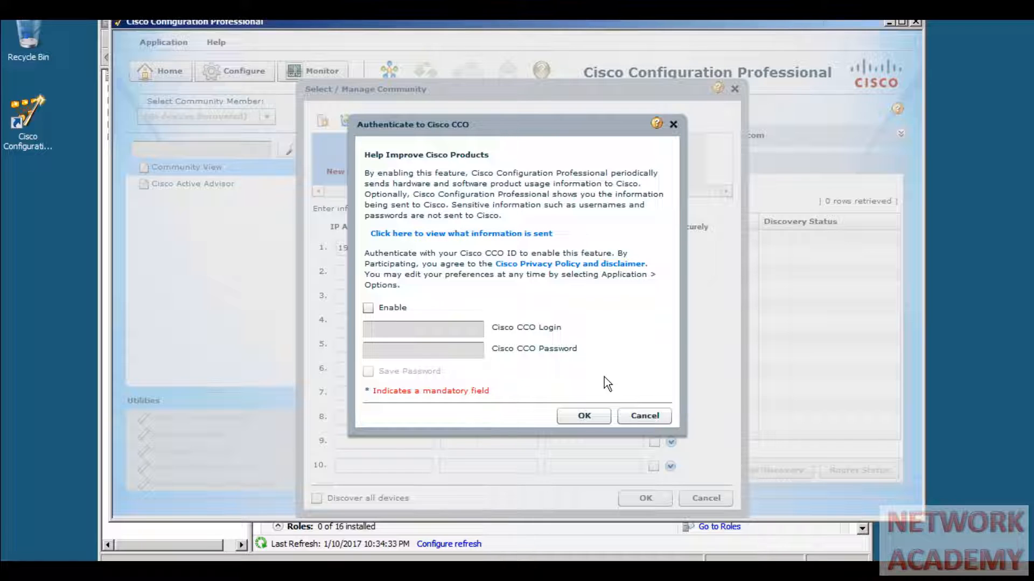
pyautogui.click(629, 414)
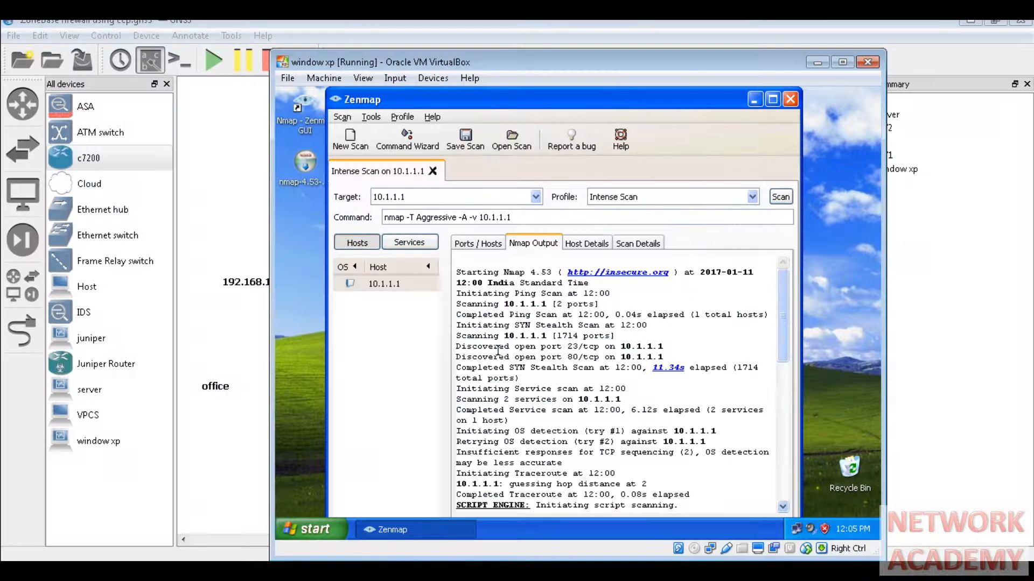
# - In R1's console, enter 'exit' to leave EIGRP router configuration
pyautogui.click(245, 427)
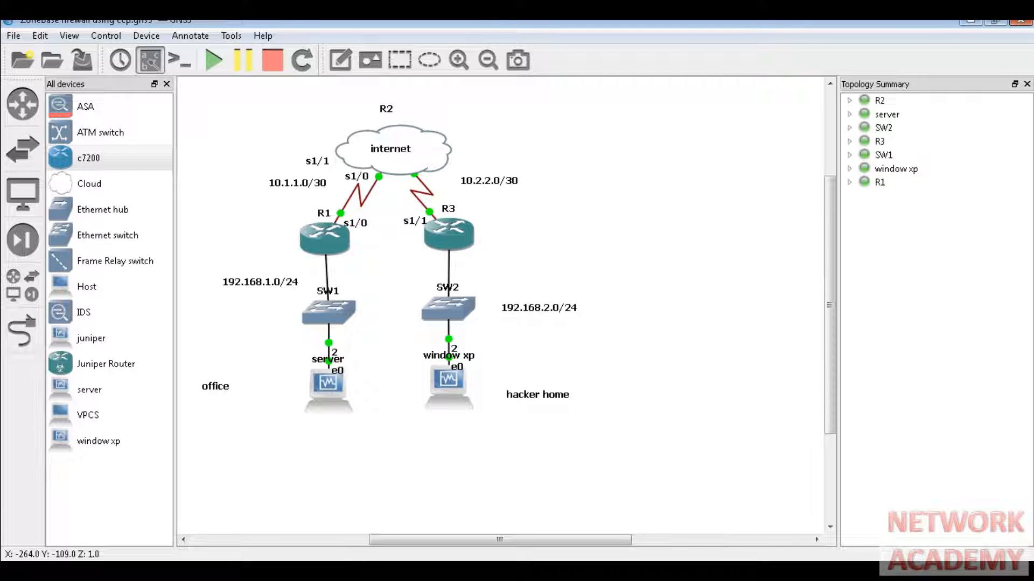
pyautogui.click(351, 539)
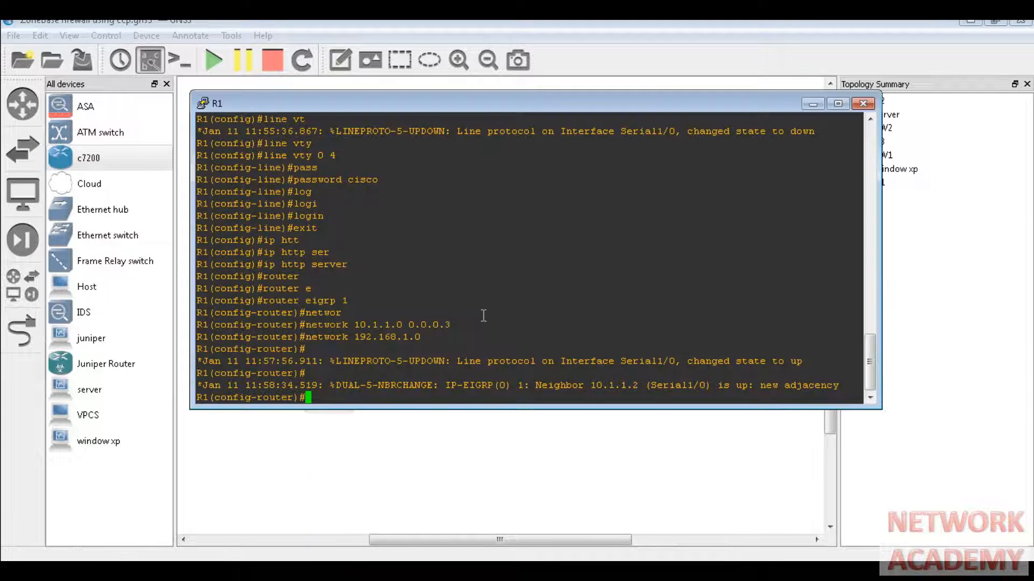
pyautogui.write('exit')
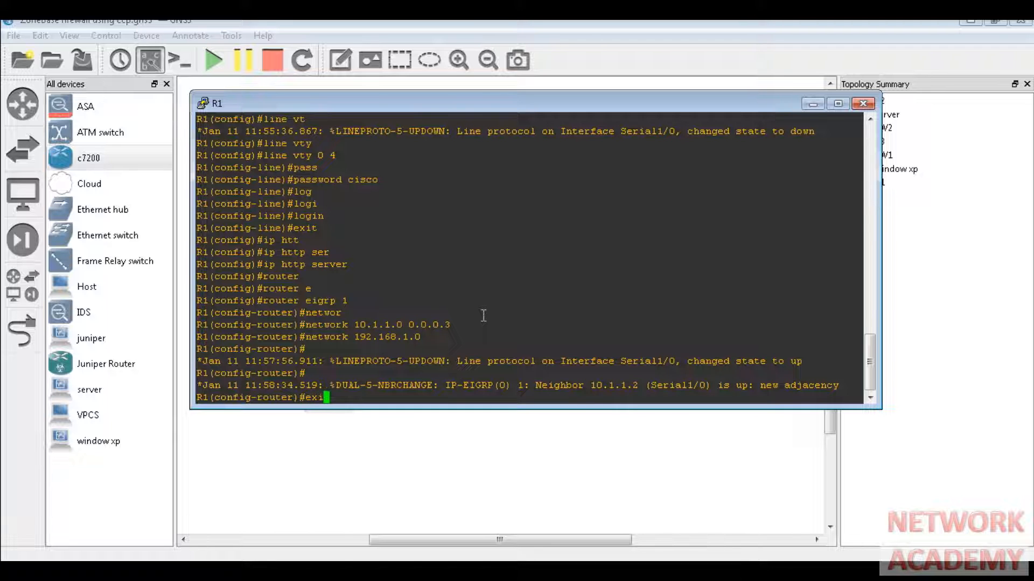
pyautogui.press('Return')
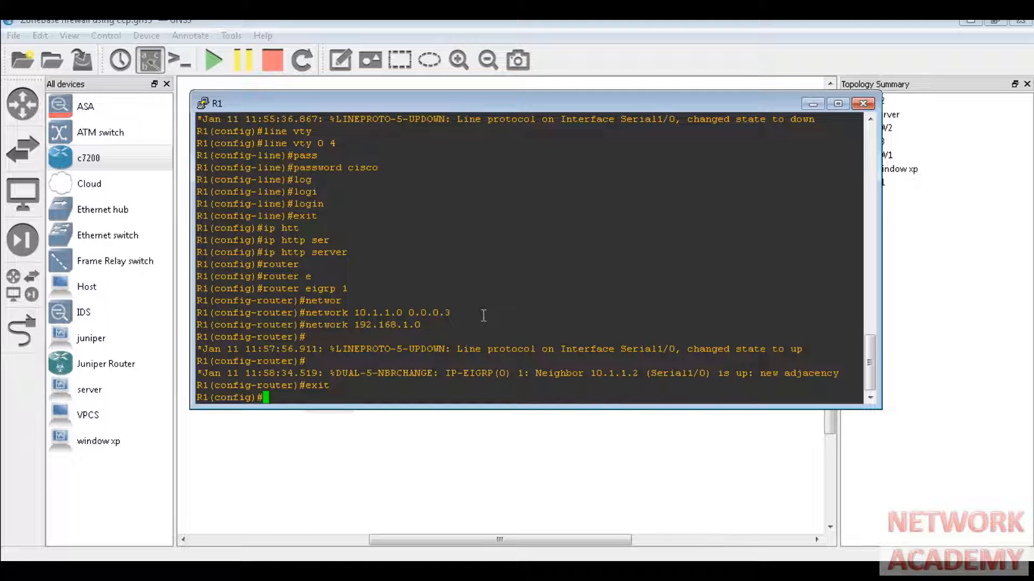
# - Enable the HTTP server on R1 with 'ip http server'
pyautogui.write('ip http')
pyautogui.press('Return')
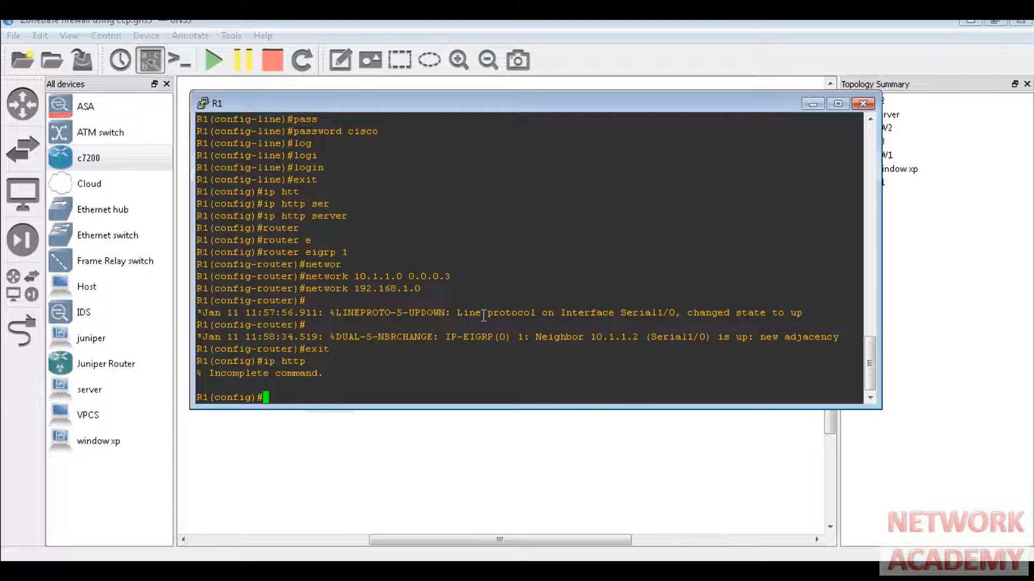
pyautogui.write('ip htt')
pyautogui.press('Tab')
pyautogui.write('ser')
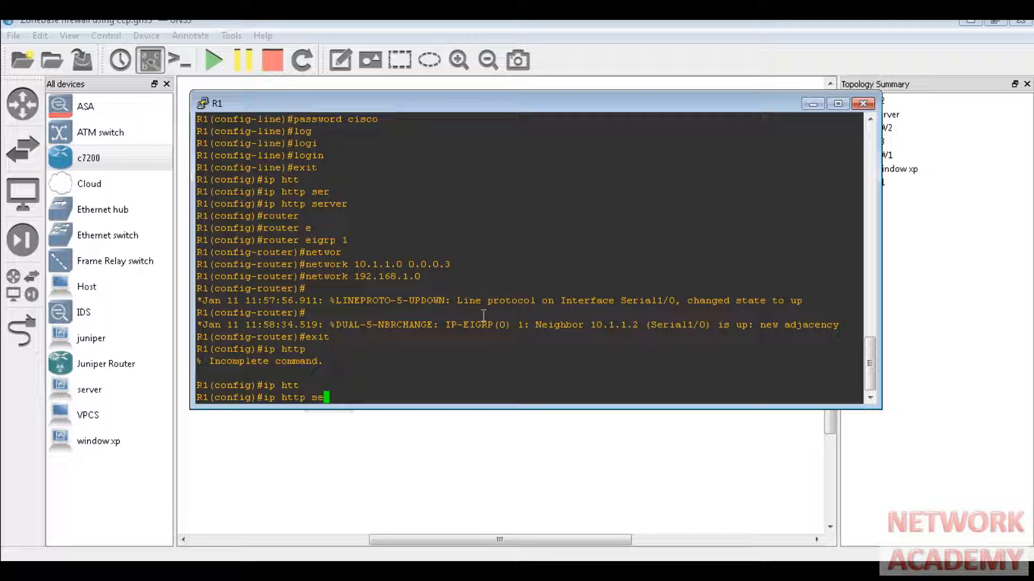
pyautogui.press('Tab')
pyautogui.press('Return')
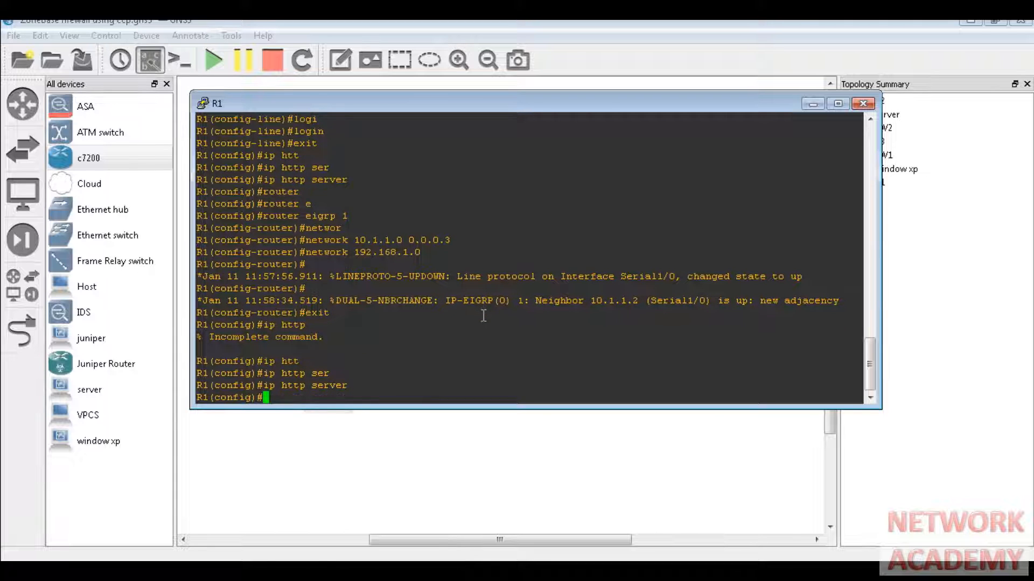
# - Enable the secure HTTPS server on R1 with 'ip http secure-server', generating 1024-bit RSA keys
pyautogui.write('ip htt')
pyautogui.press('Tab')
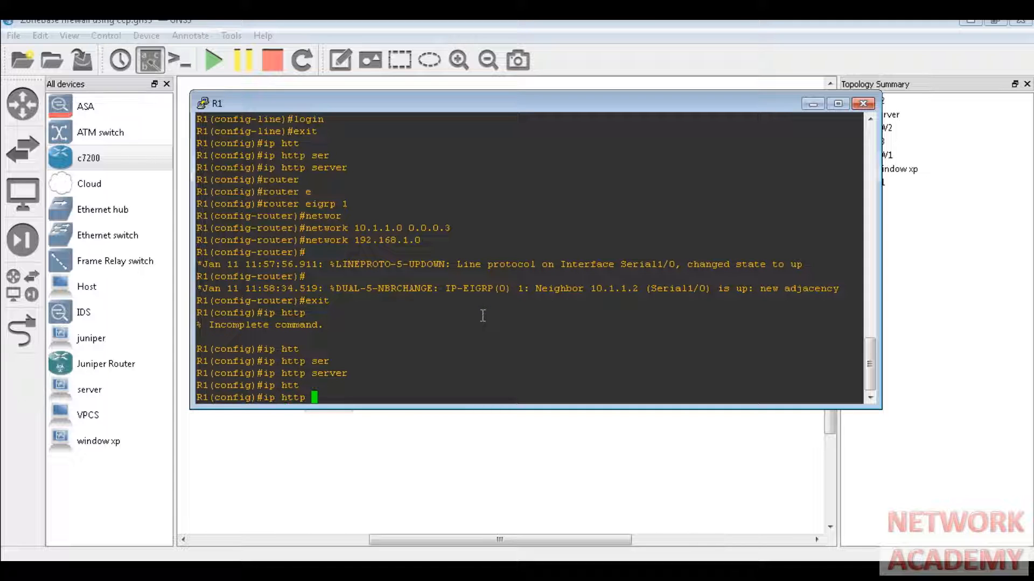
pyautogui.write('sec')
pyautogui.press('Tab')
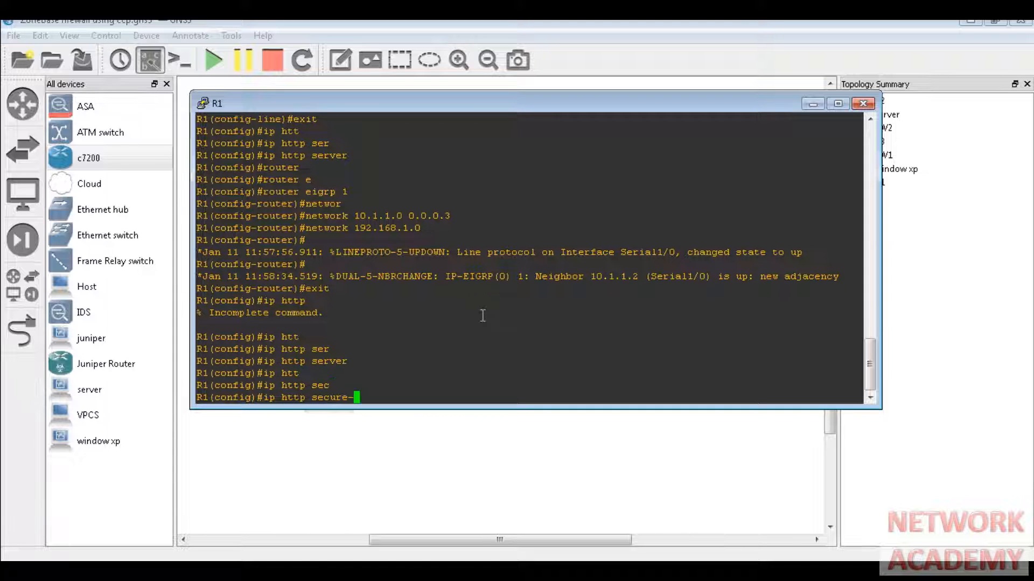
pyautogui.write('se')
pyautogui.press('Tab')
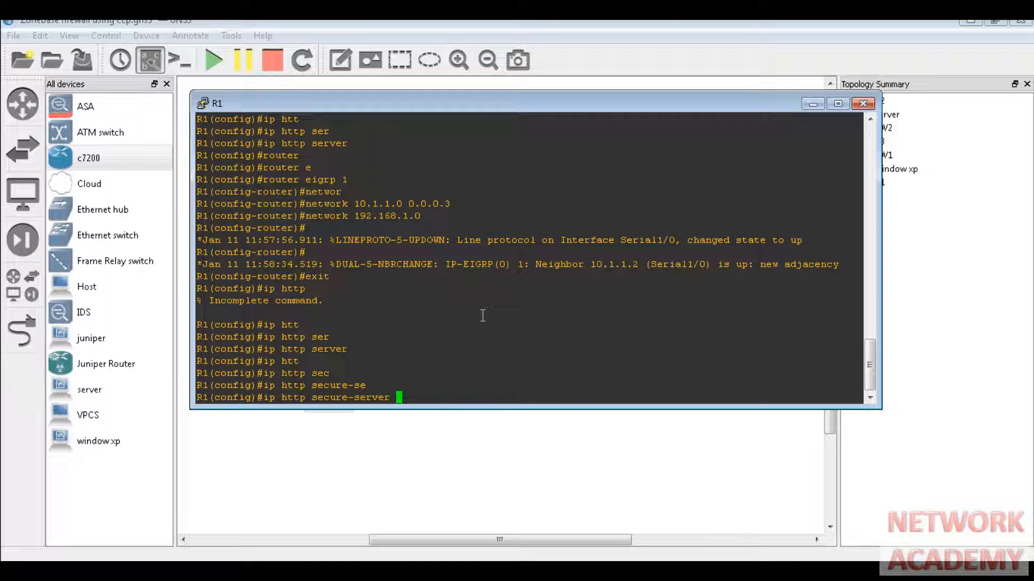
pyautogui.press('Return')
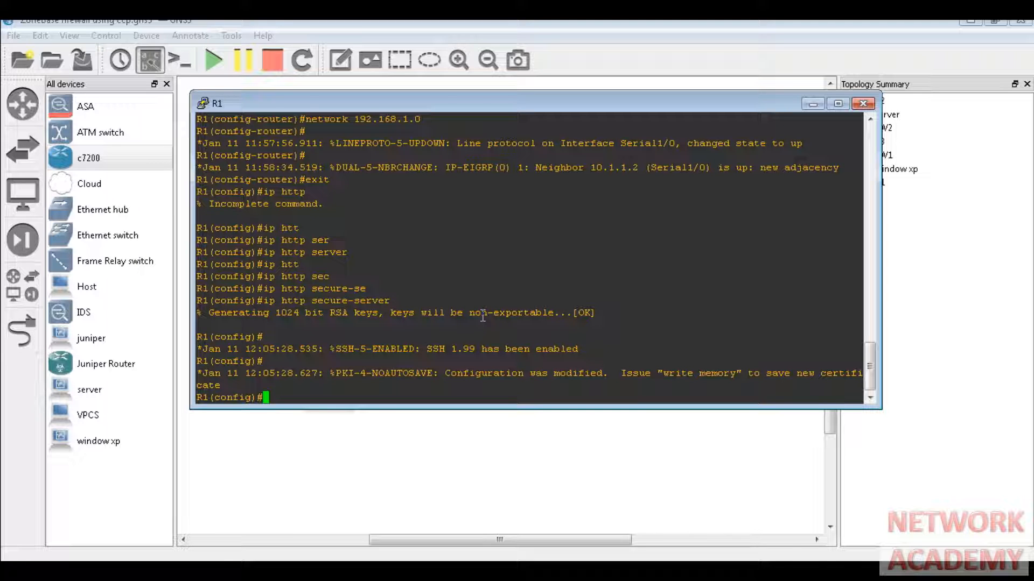
# - Build 'ip http authentication' at R1's global configuration prompt using Tab completion, without submitting
pyautogui.write('ip htt')
pyautogui.press('Tab')
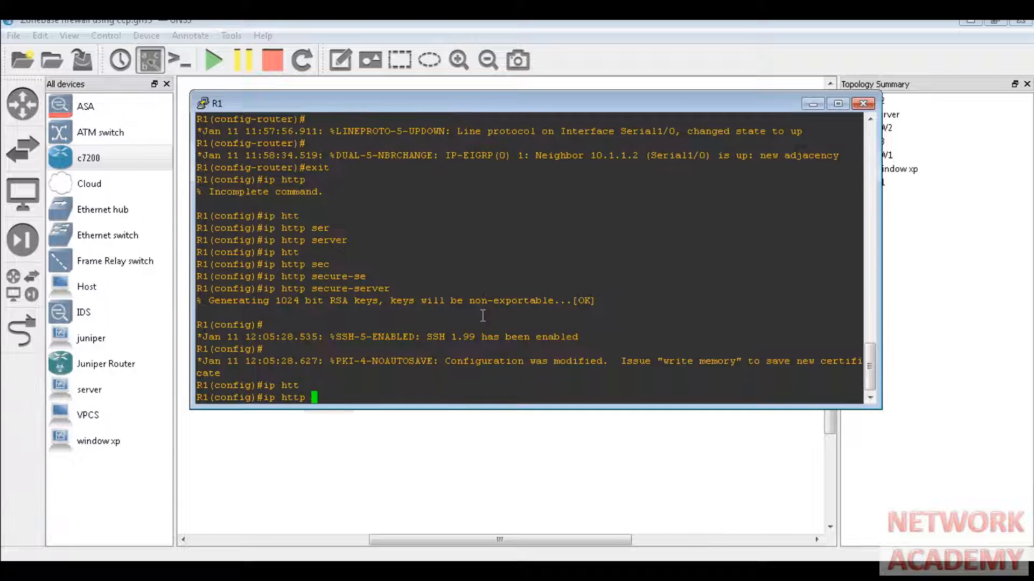
pyautogui.write('auth')
pyautogui.press('Tab')
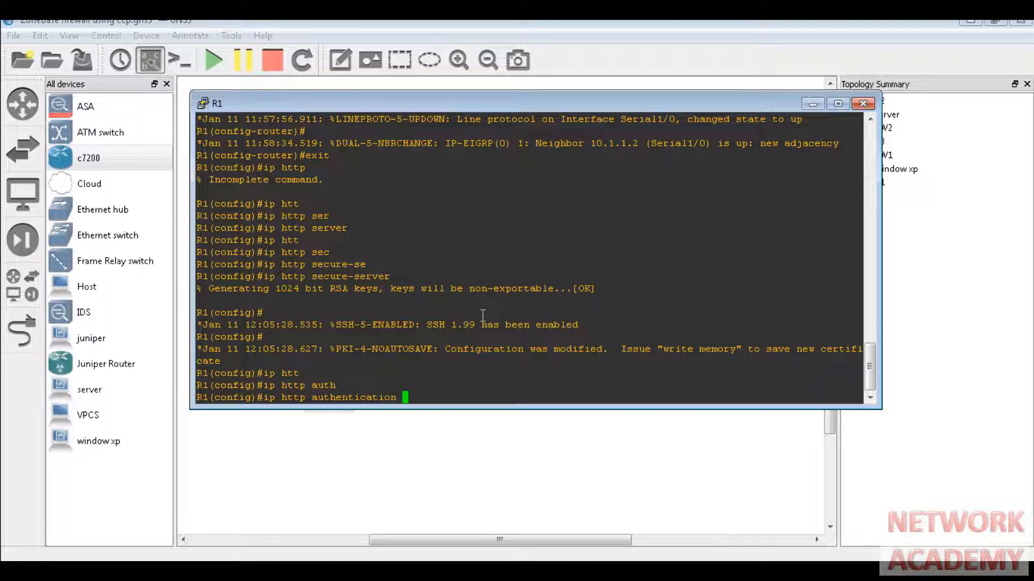
# - Make R1's HTTP server authenticate web logins against local accounts with 'ip http authentication local'
pyautogui.write('?')
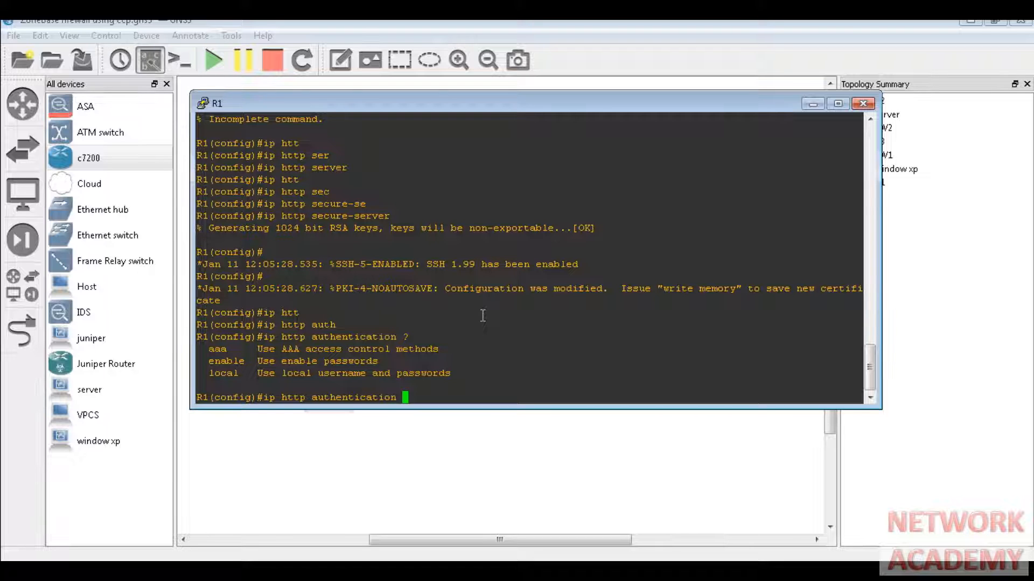
pyautogui.write('loca')
pyautogui.press('Tab')
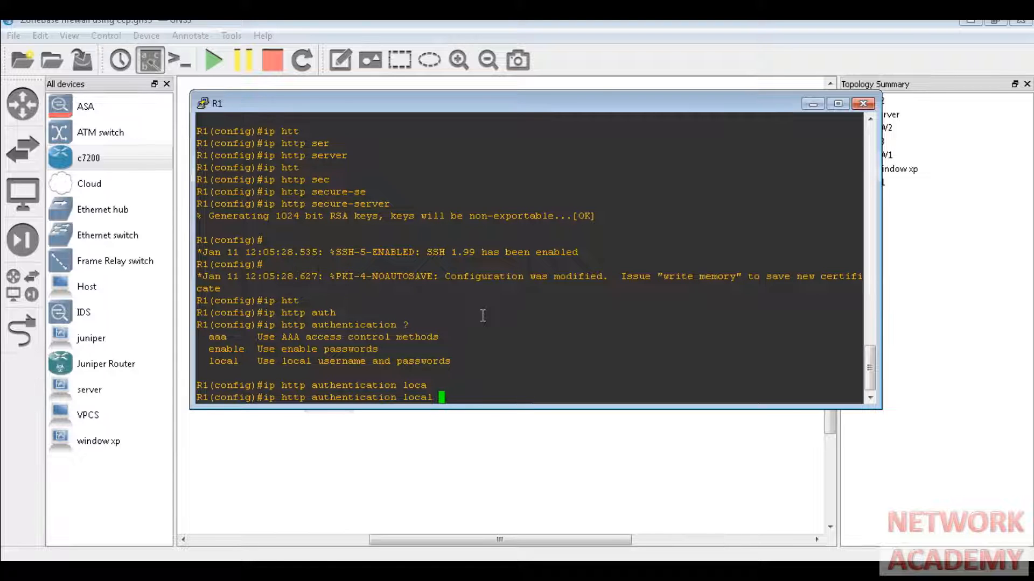
pyautogui.press('Return')
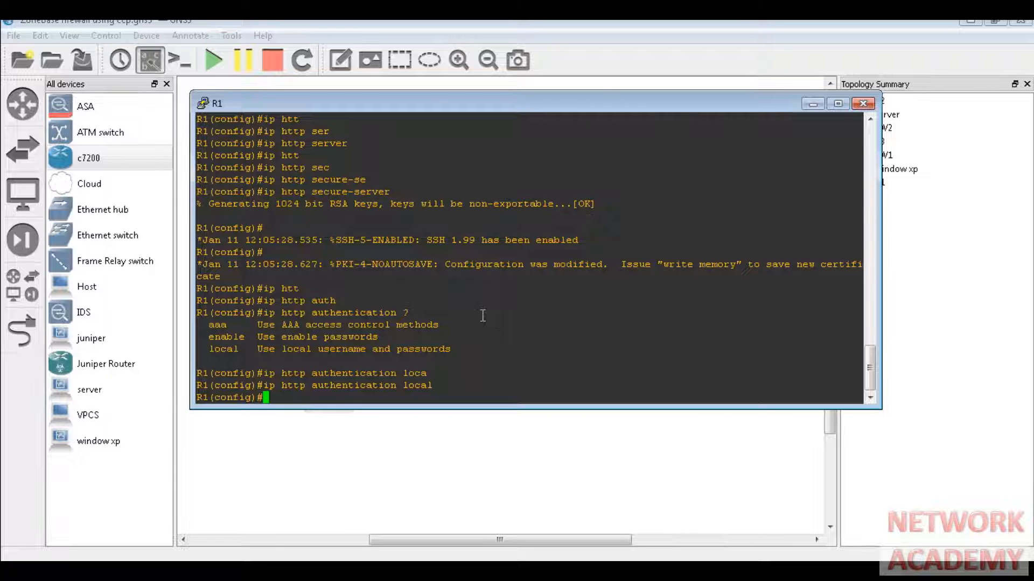
# - Create local user admin with privilege 15 and a type-0 secret password
pyautogui.write('userna')
pyautogui.press('Tab')
pyautogui.write('admin ')
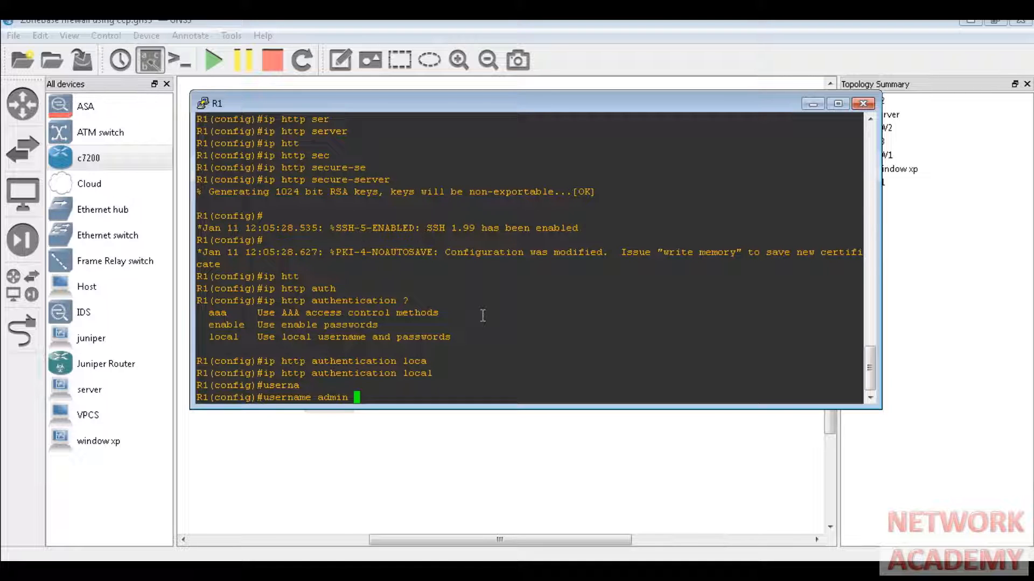
pyautogui.write('priv')
pyautogui.press('Tab')
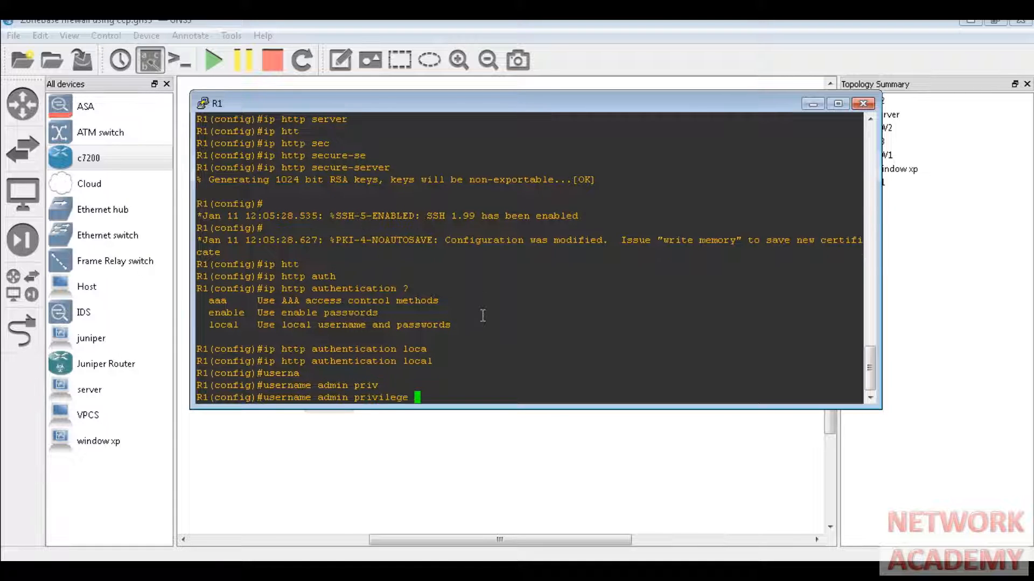
pyautogui.write('15 se')
pyautogui.write('c')
pyautogui.press('Tab')
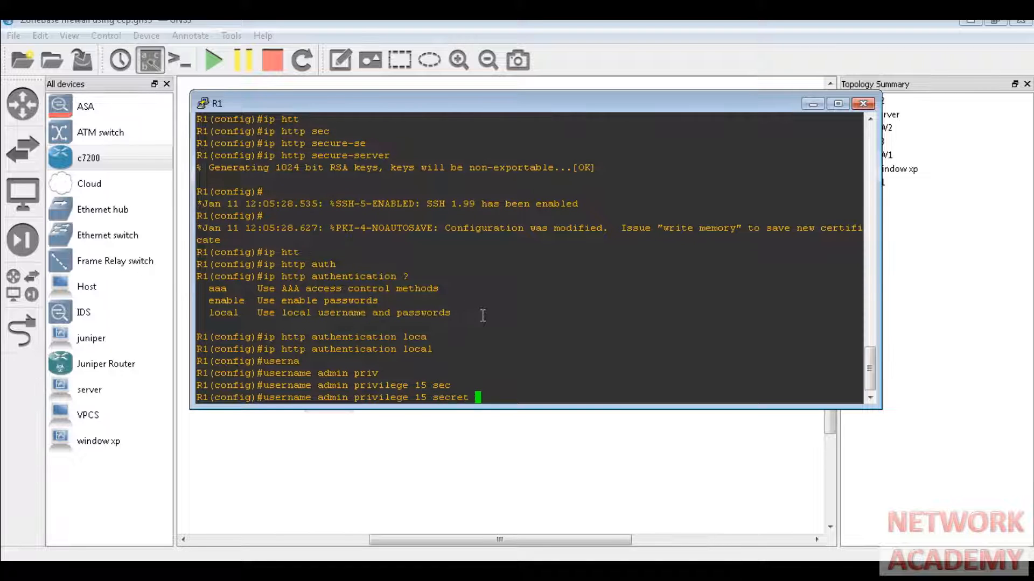
pyautogui.write('0 cisco123')
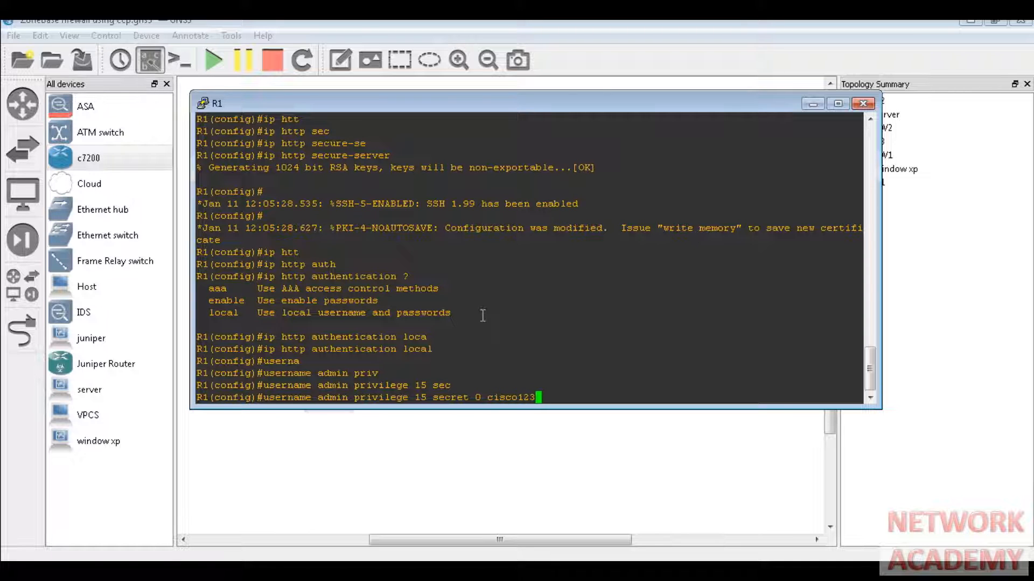
pyautogui.write('45')
pyautogui.press('Return')
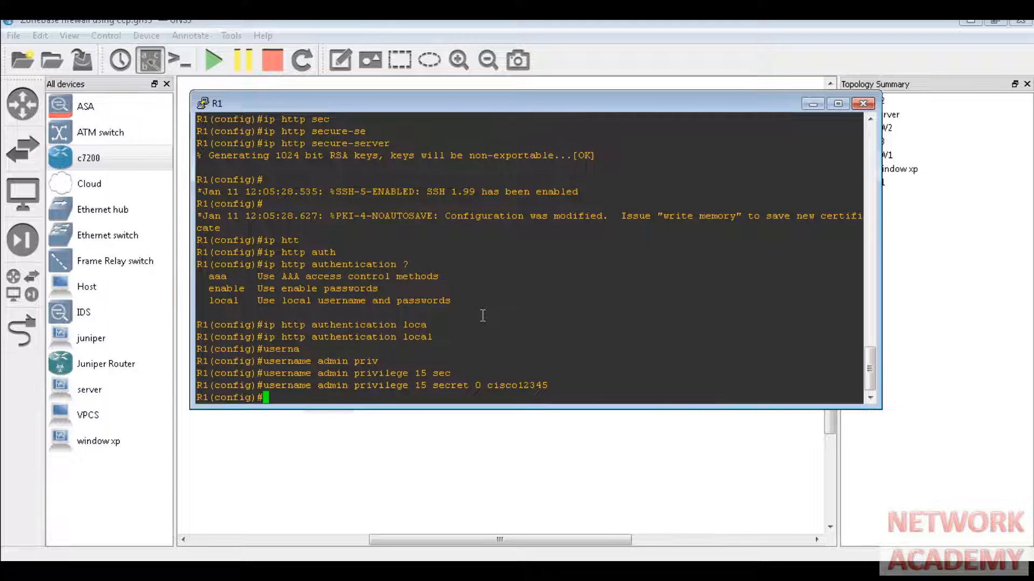
# - Enter 'security passwords min-length 10' on R1, using Tab completion and ? help
pyautogui.write('secu')
pyautogui.press('Tab')
pyautogui.write('r')
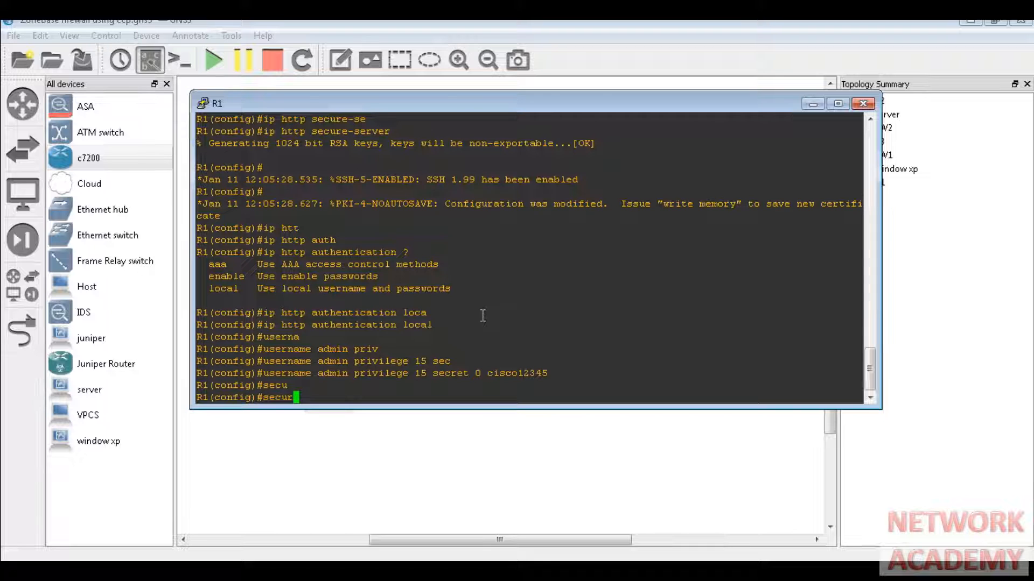
pyautogui.write('i')
pyautogui.press('Tab')
pyautogui.write('pa')
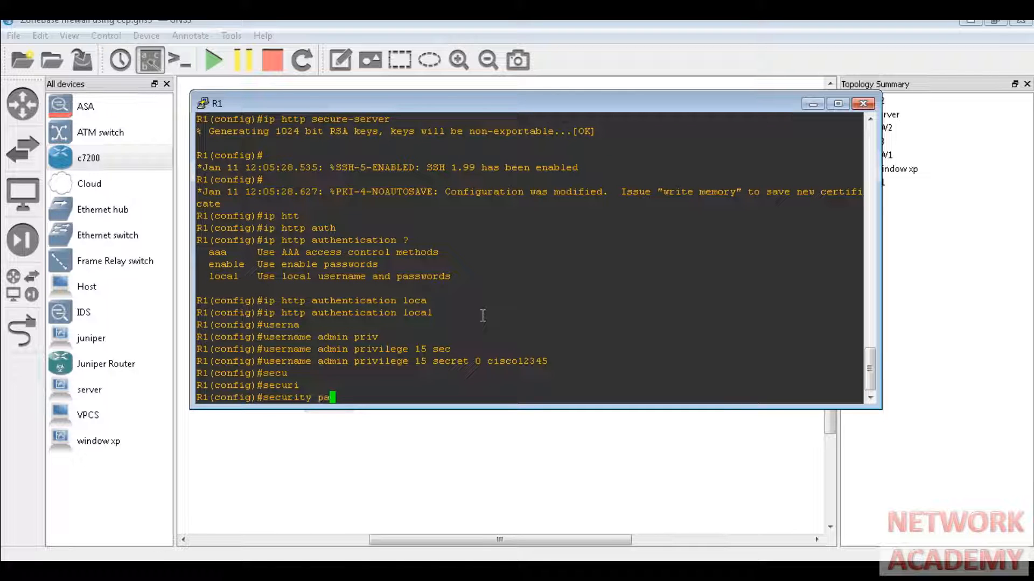
pyautogui.write('s')
pyautogui.press('Tab')
pyautogui.write('?')
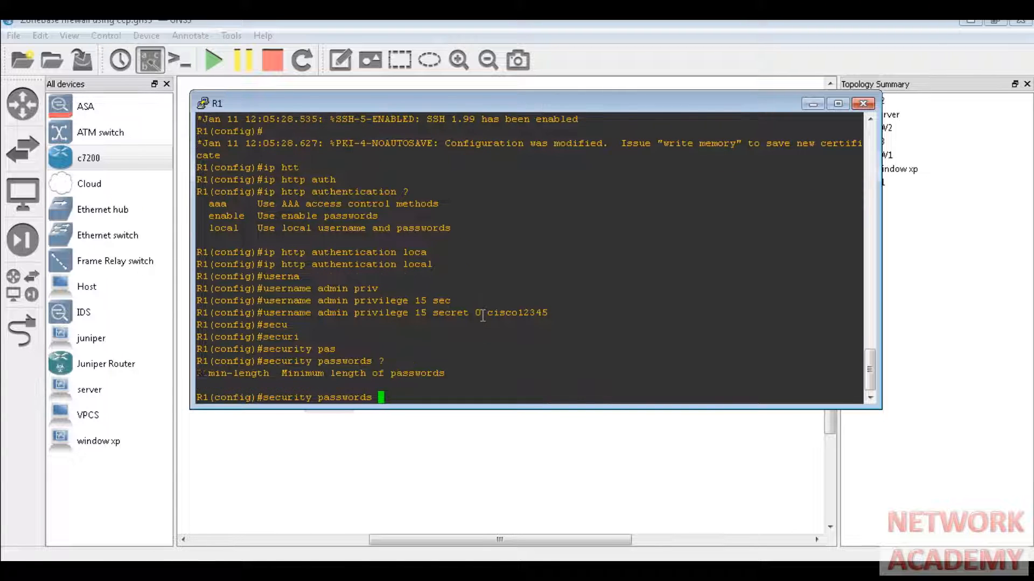
pyautogui.write('min')
pyautogui.press('Tab')
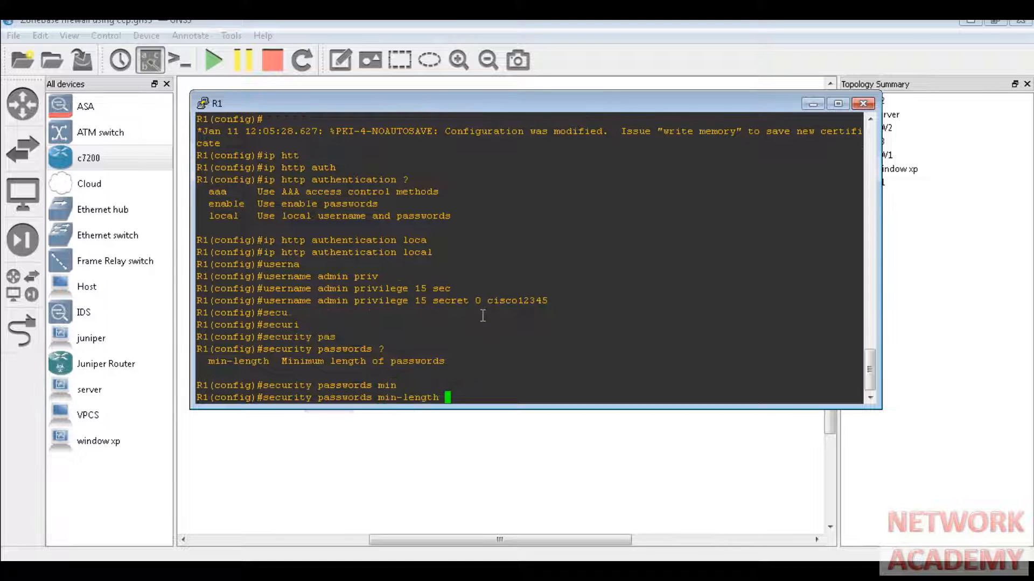
pyautogui.write('10')
pyautogui.press('Return')
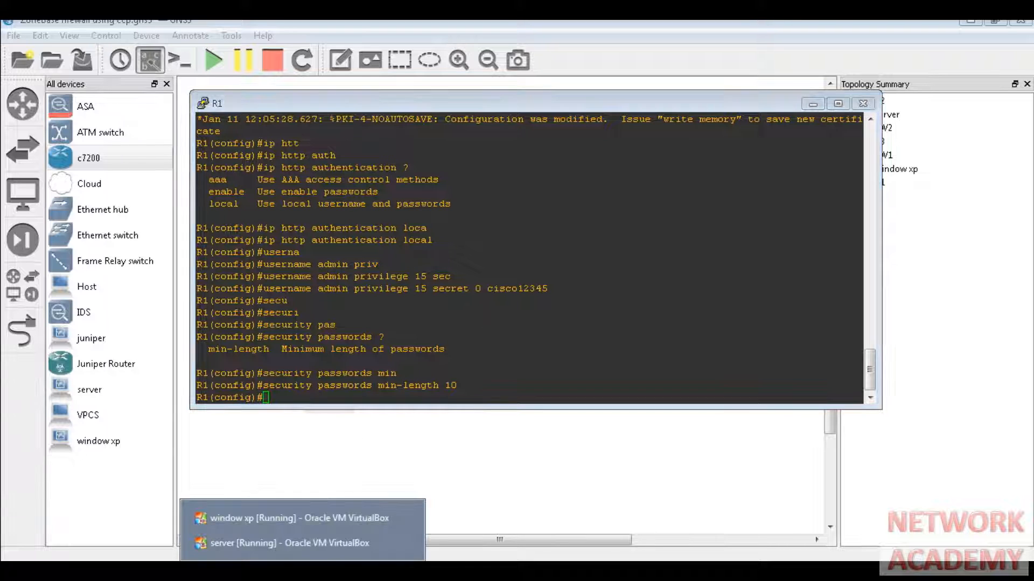
# - On the server VM, set community row 1 to IP 10.1.1.1, re-enter the admin password, and confirm
pyautogui.click(304, 570)
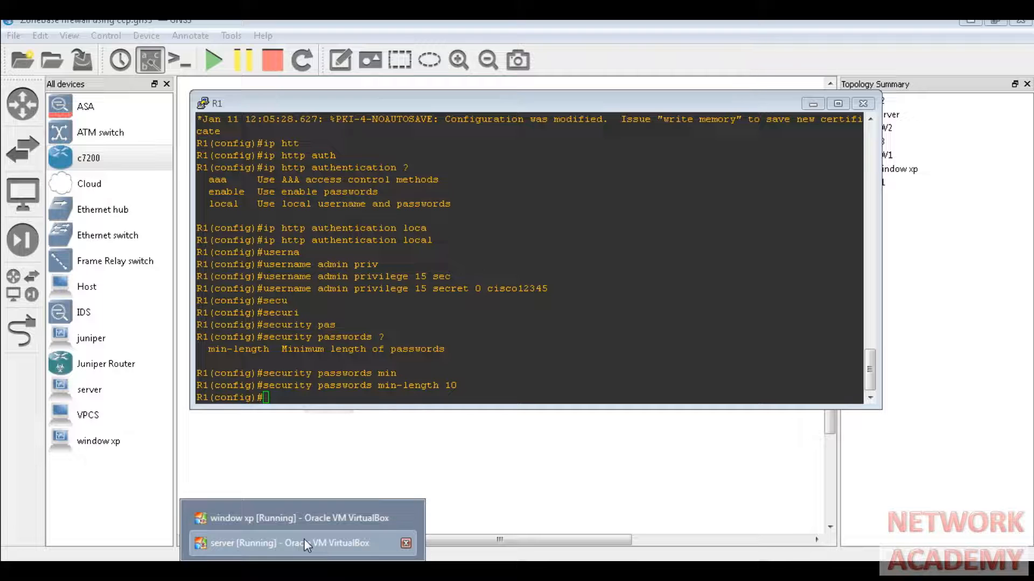
pyautogui.click(304, 538)
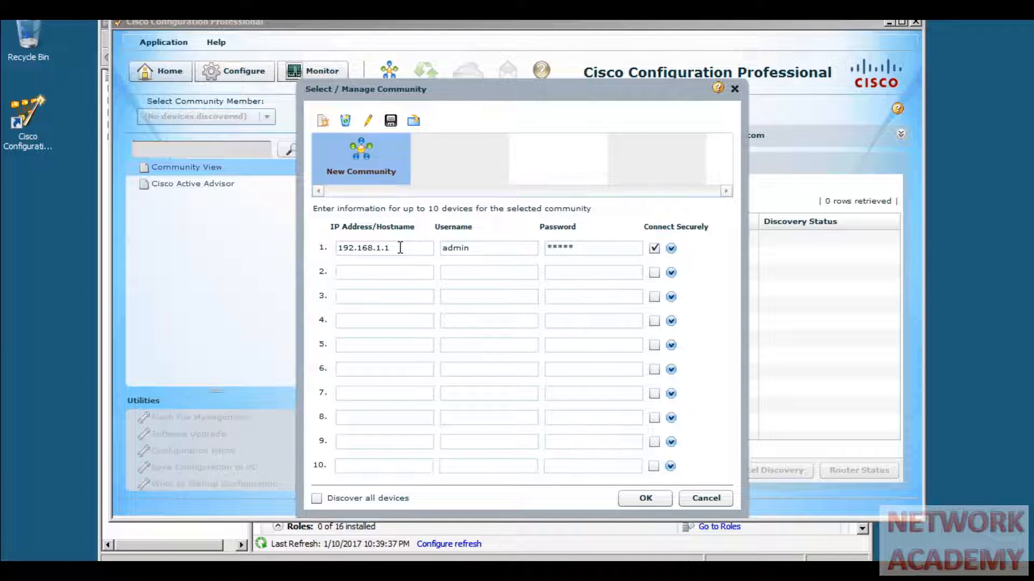
pyautogui.moveTo(400, 247); pyautogui.dragTo(335, 247)
pyautogui.write('10')
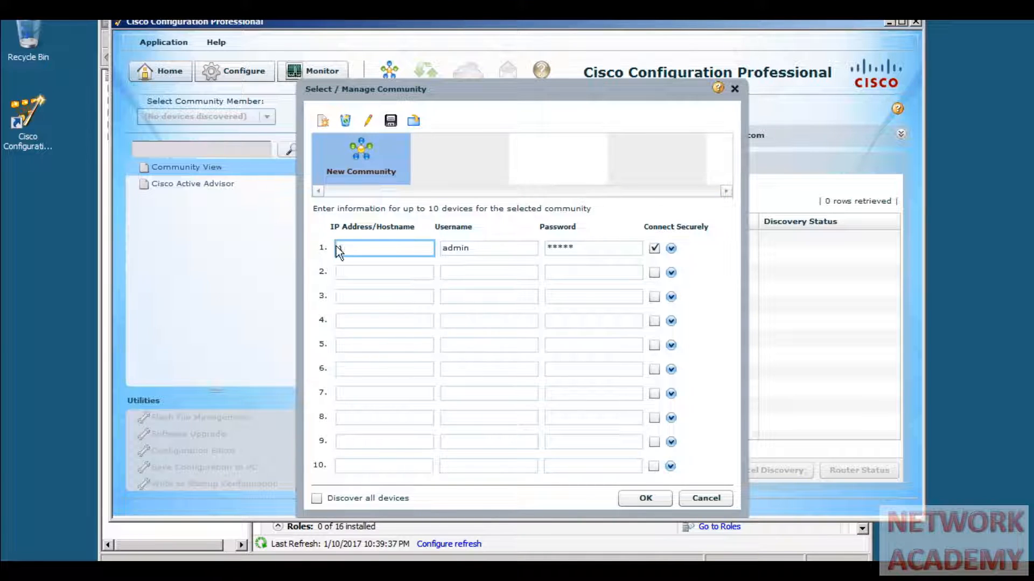
pyautogui.write('.1.1.1')
pyautogui.moveTo(603, 247); pyautogui.dragTo(546, 247)
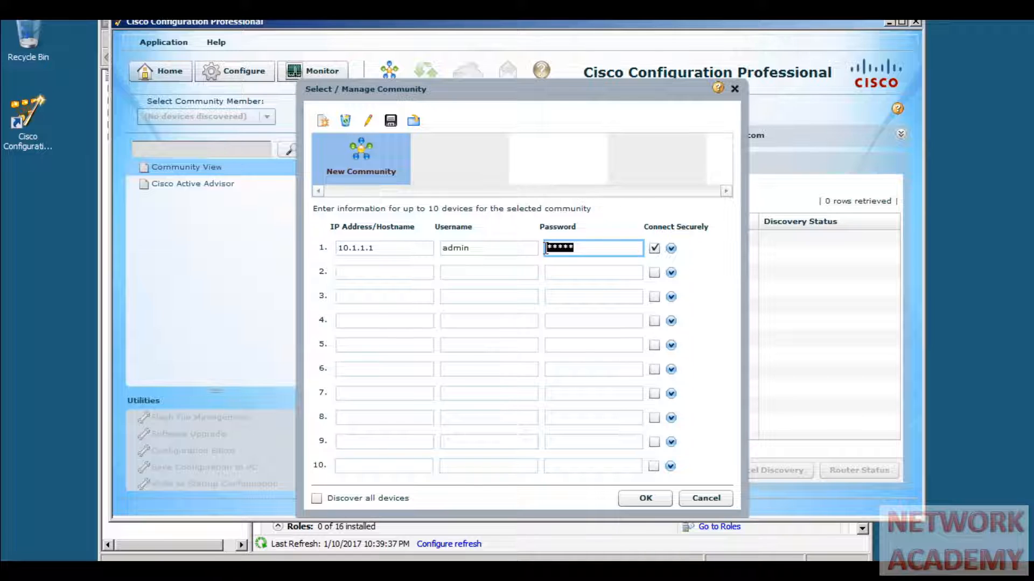
pyautogui.write('cisco12345')
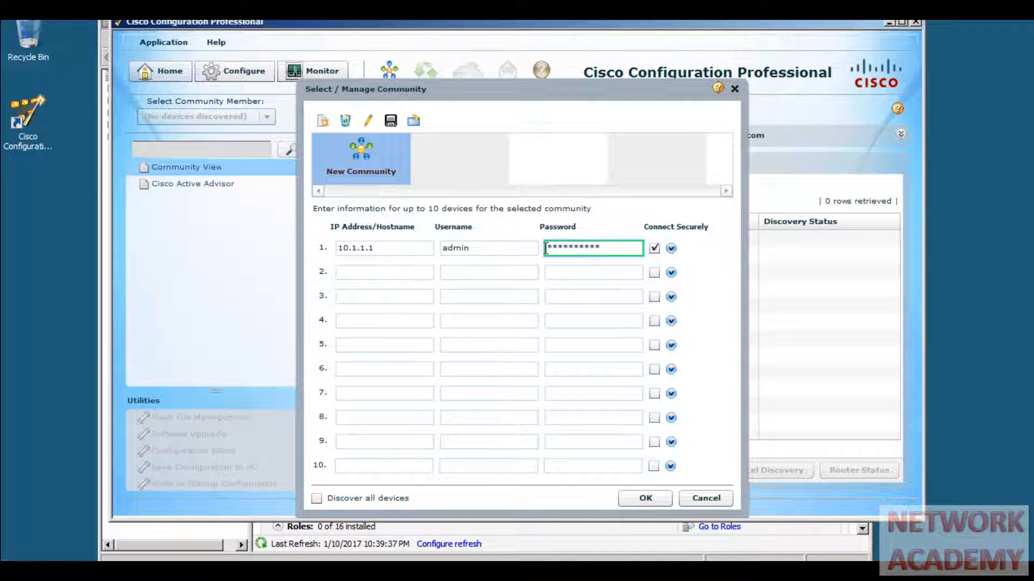
pyautogui.click(637, 502)
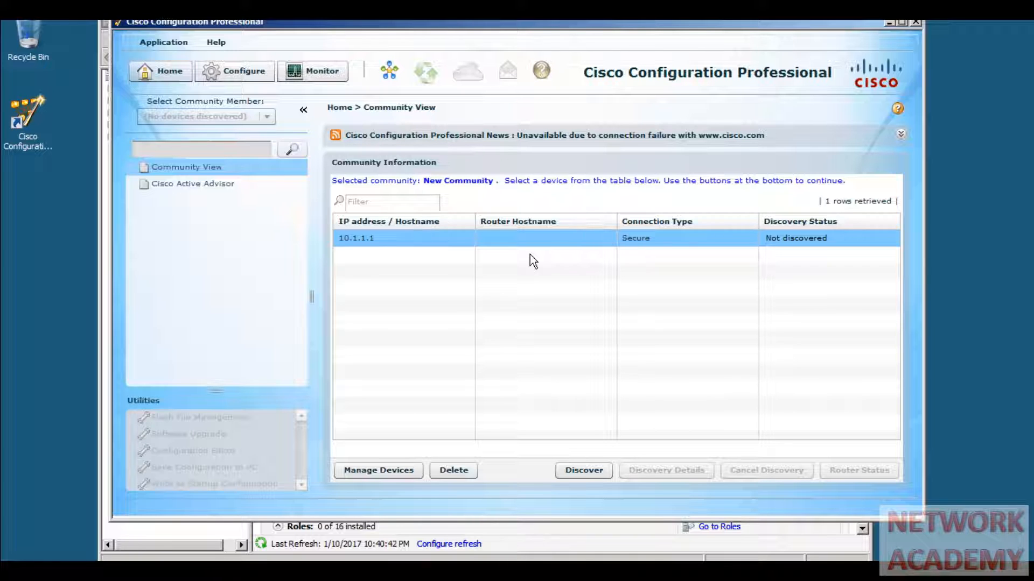
# - Run Discover on 10.1.1.1 and accept the router's security certificate
pyautogui.click(574, 472)
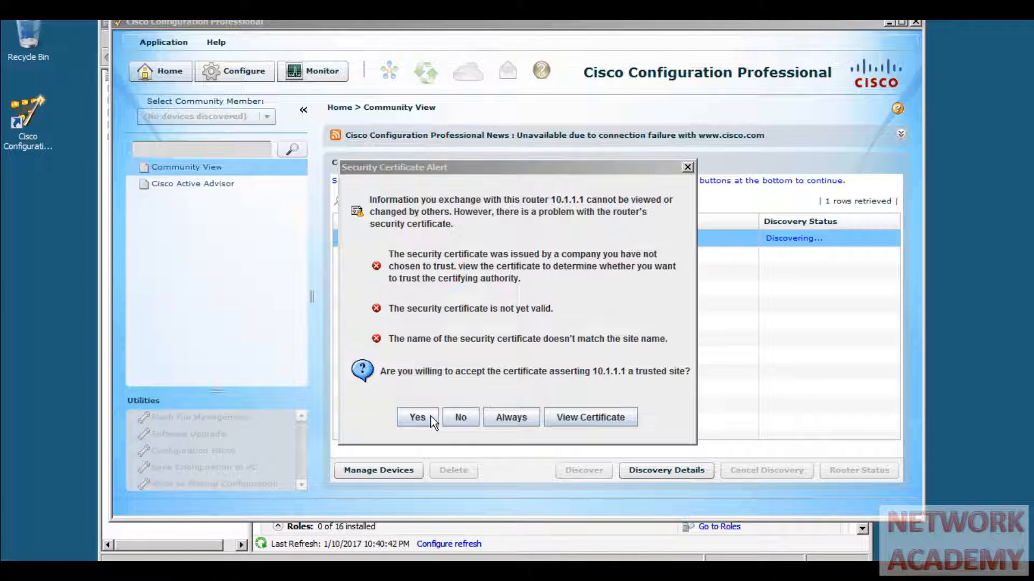
pyautogui.click(418, 417)
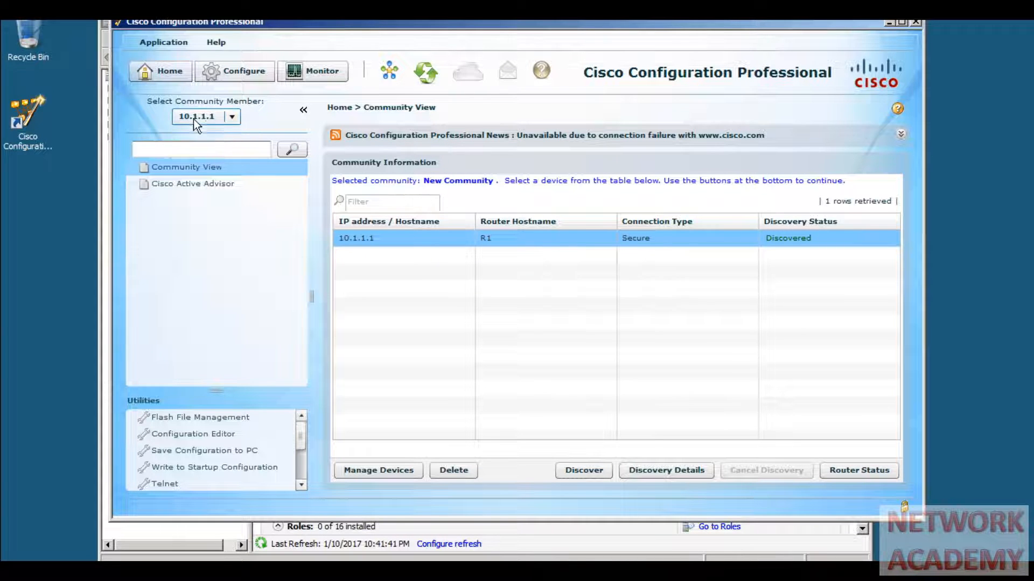
# - Keep 10.1.1.1 selected as the community member and switch to the Configure area
pyautogui.click(232, 117)
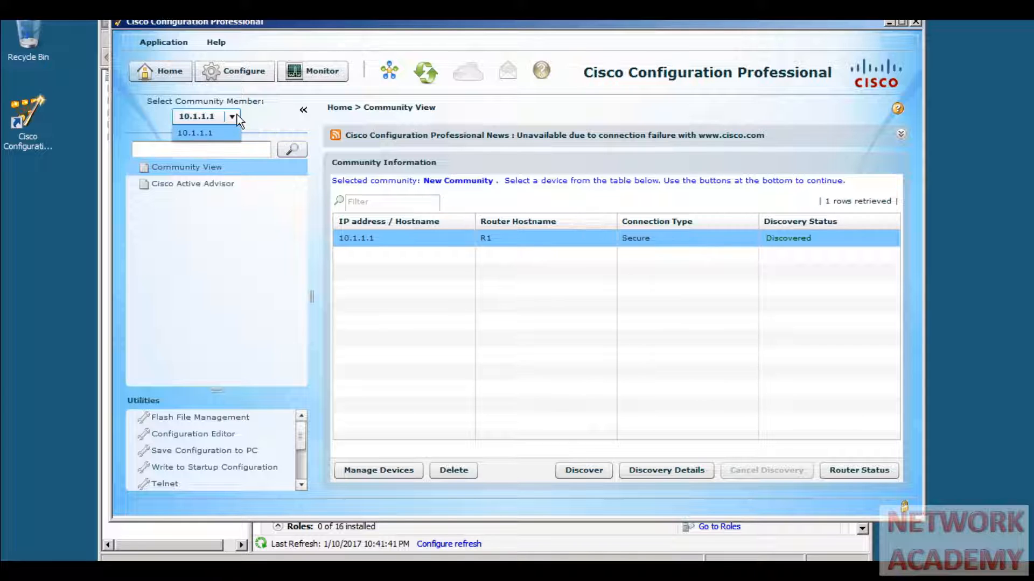
pyautogui.click(237, 116)
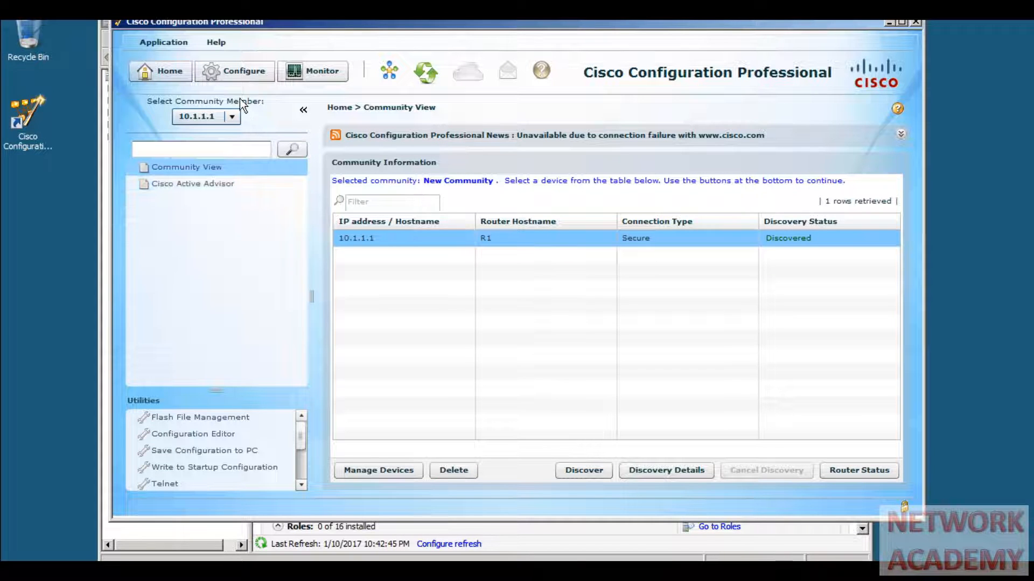
pyautogui.click(237, 73)
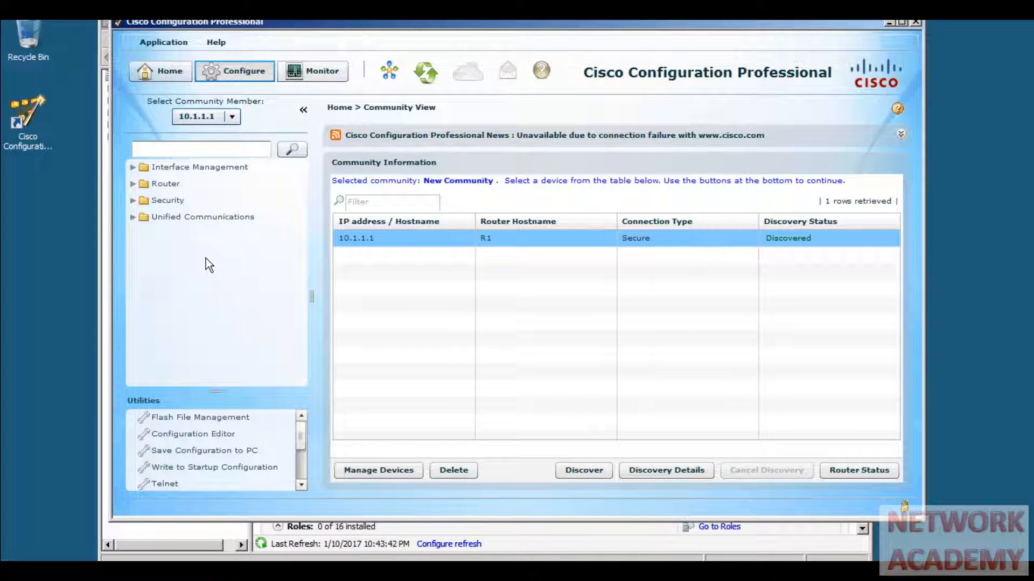
# - Review R1's interfaces in Edit Interface/Connection, then its Static and Dynamic Routing page
pyautogui.click(133, 166)
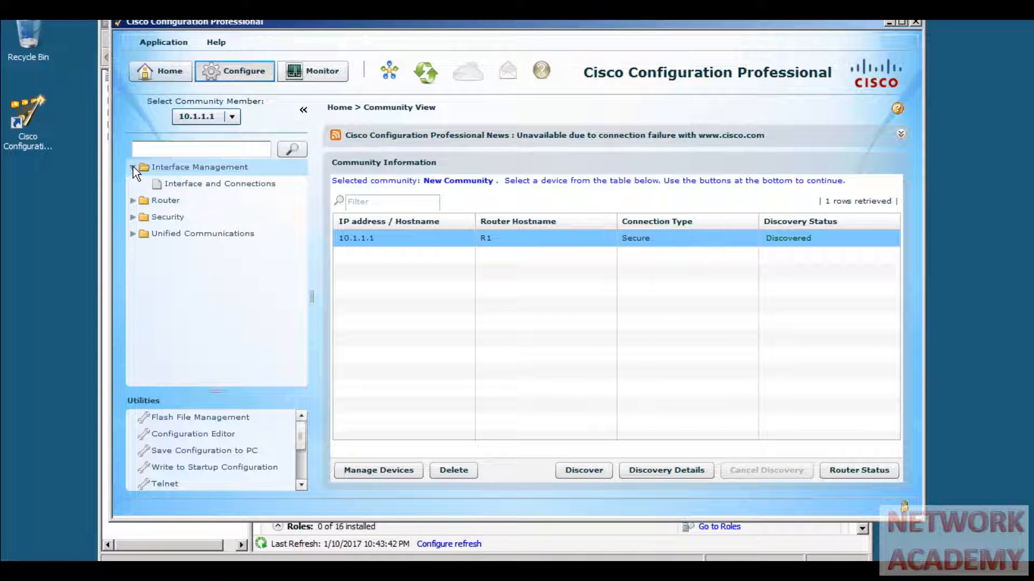
pyautogui.click(175, 184)
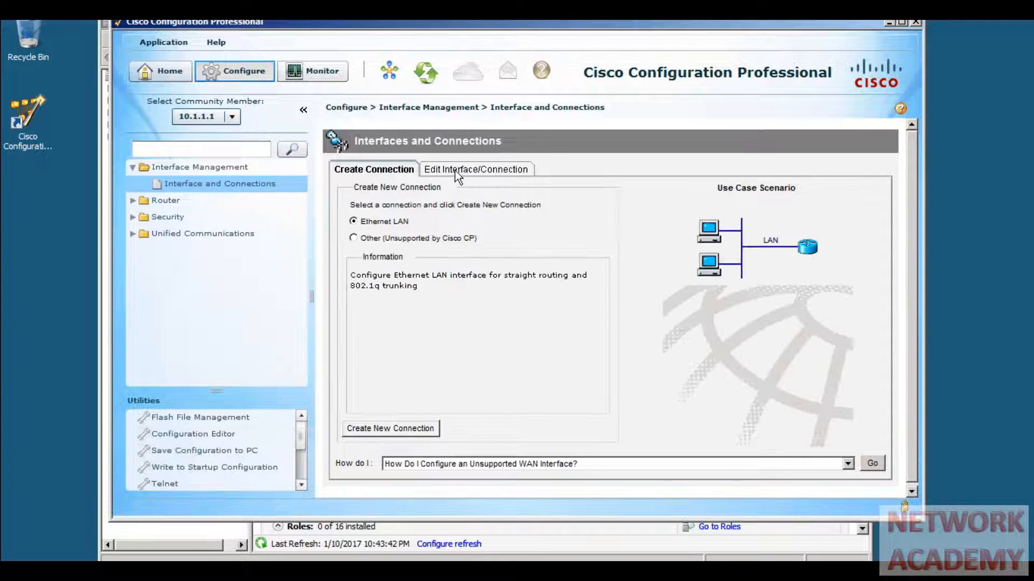
pyautogui.click(454, 170)
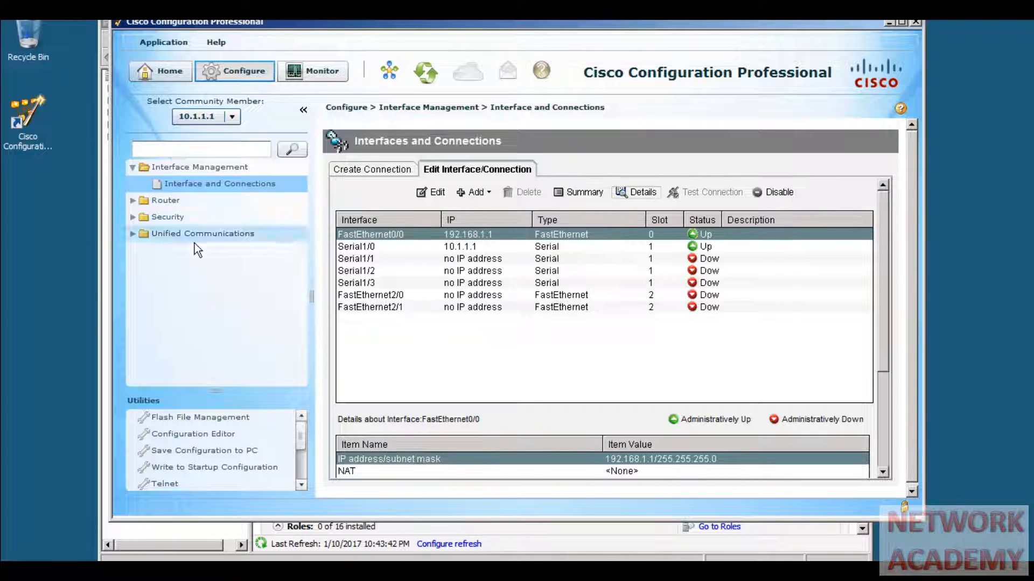
pyautogui.click(133, 201)
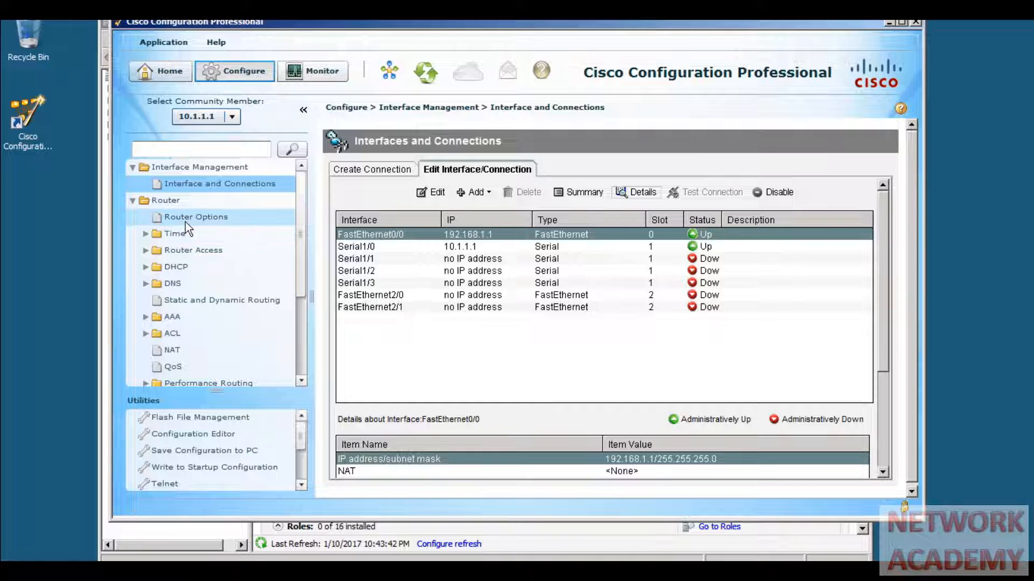
pyautogui.click(186, 298)
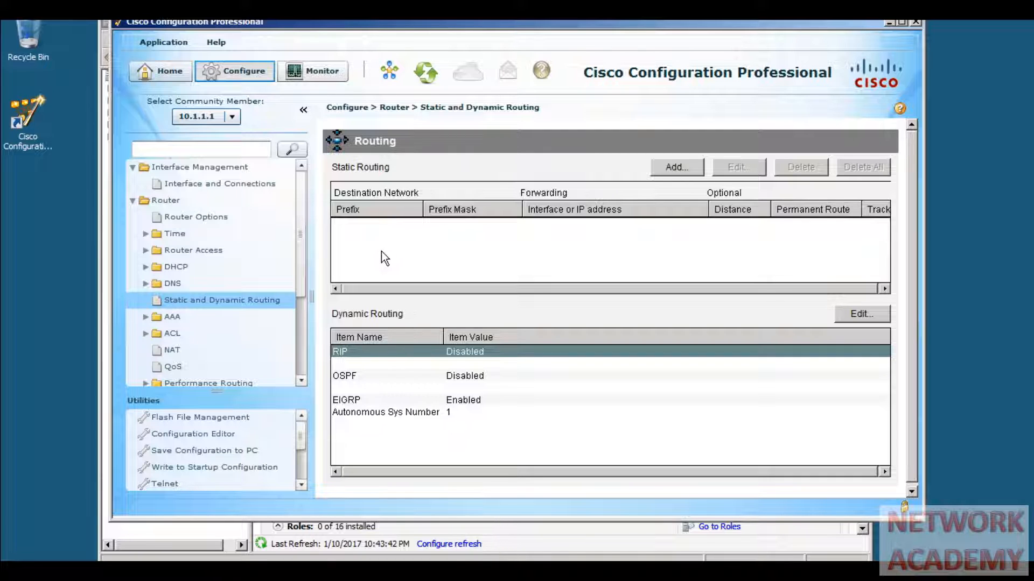
# - Collapse the Router and Interface Management groups and expand Security > Firewall
pyautogui.click(133, 203)
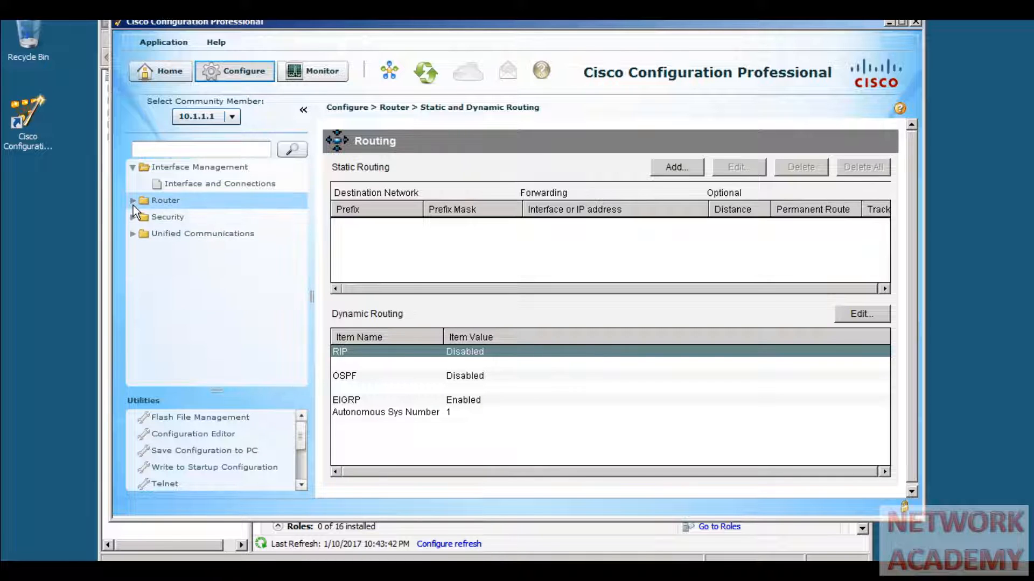
pyautogui.click(131, 168)
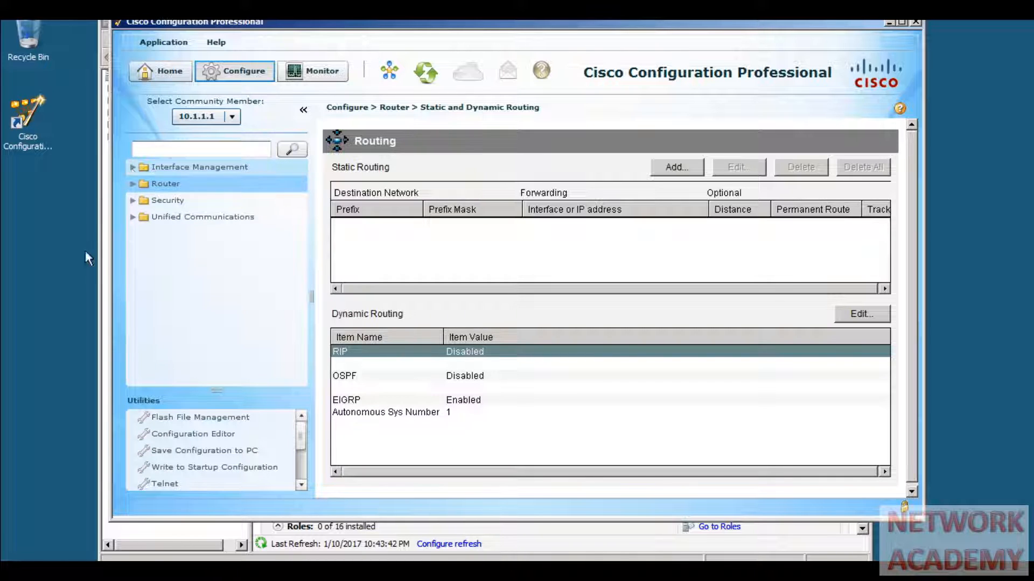
pyautogui.click(133, 203)
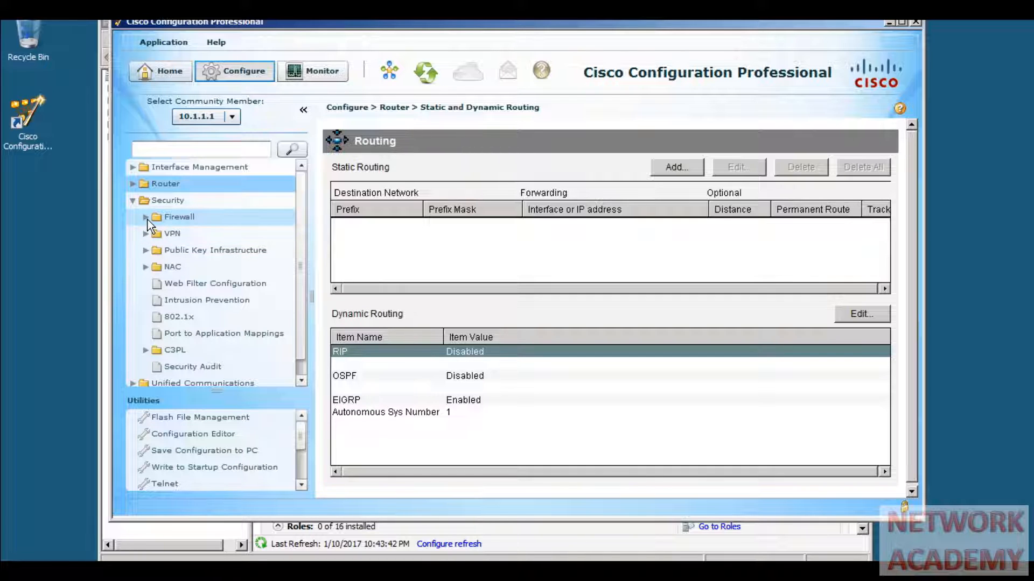
pyautogui.click(146, 218)
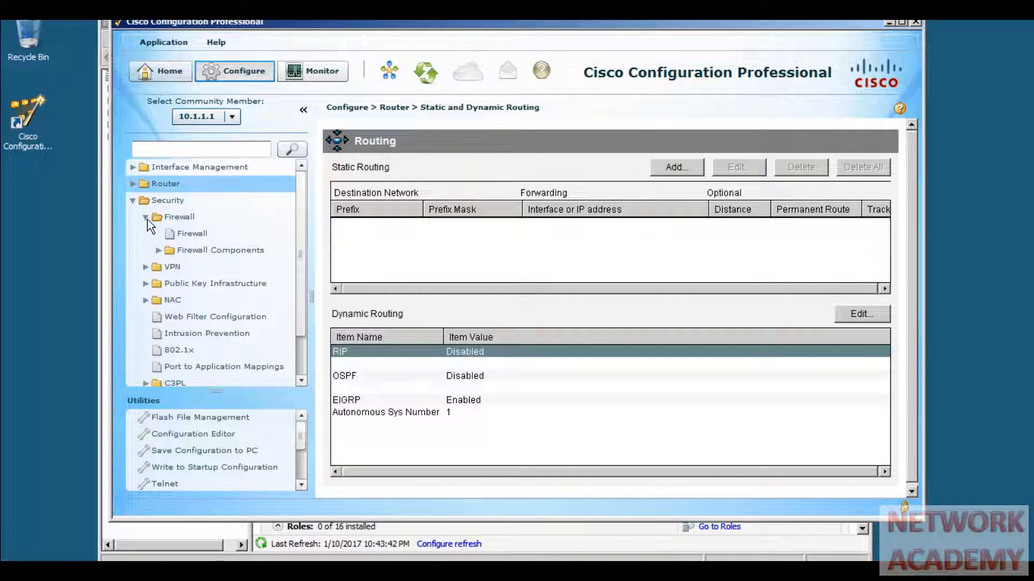
# - On the Firewall page, select the Advanced Firewall option with DMZ support
pyautogui.click(186, 233)
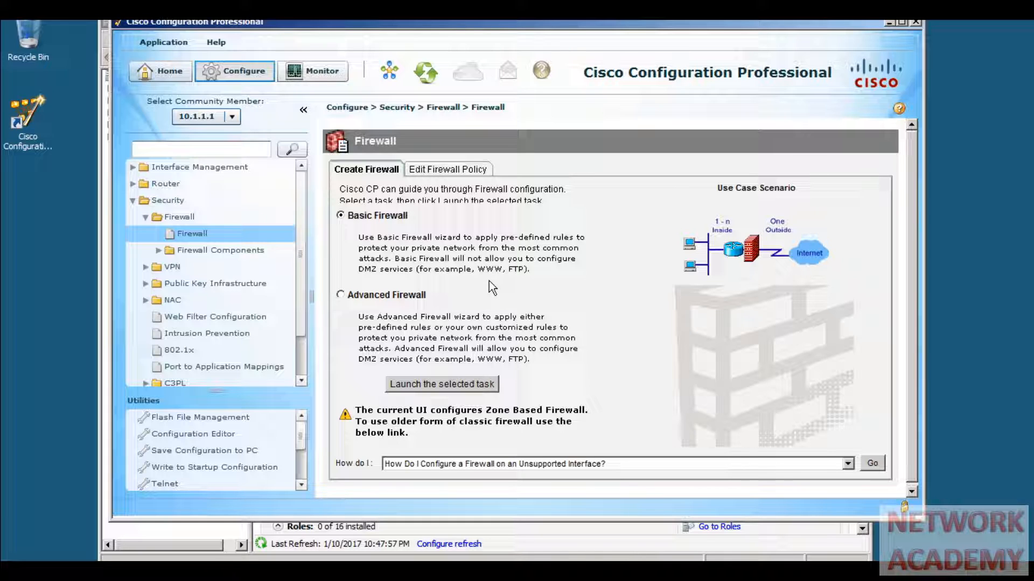
pyautogui.click(370, 297)
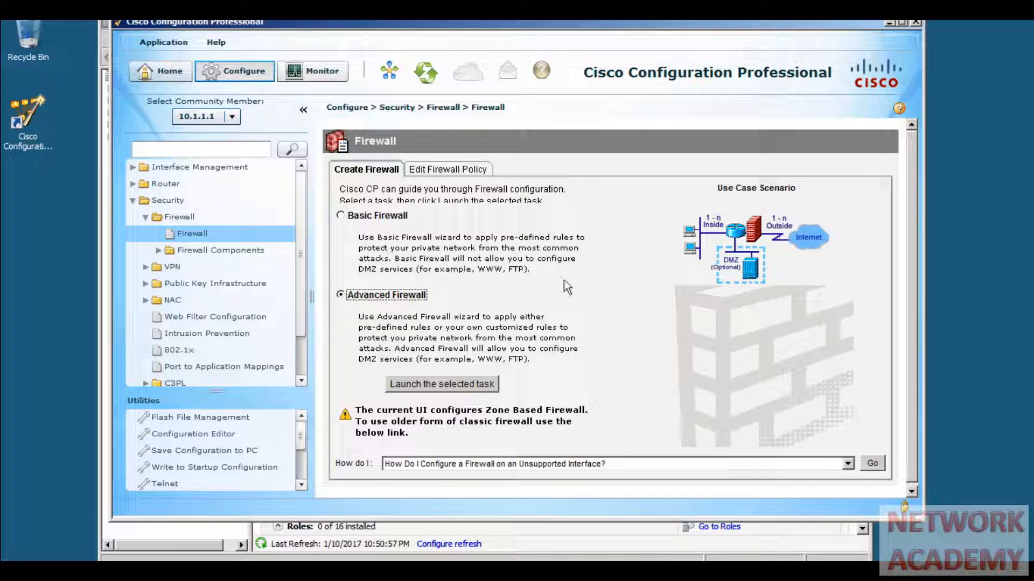
# - Select Basic Firewall instead of Advanced Firewall on the Create Firewall page
pyautogui.click(395, 218)
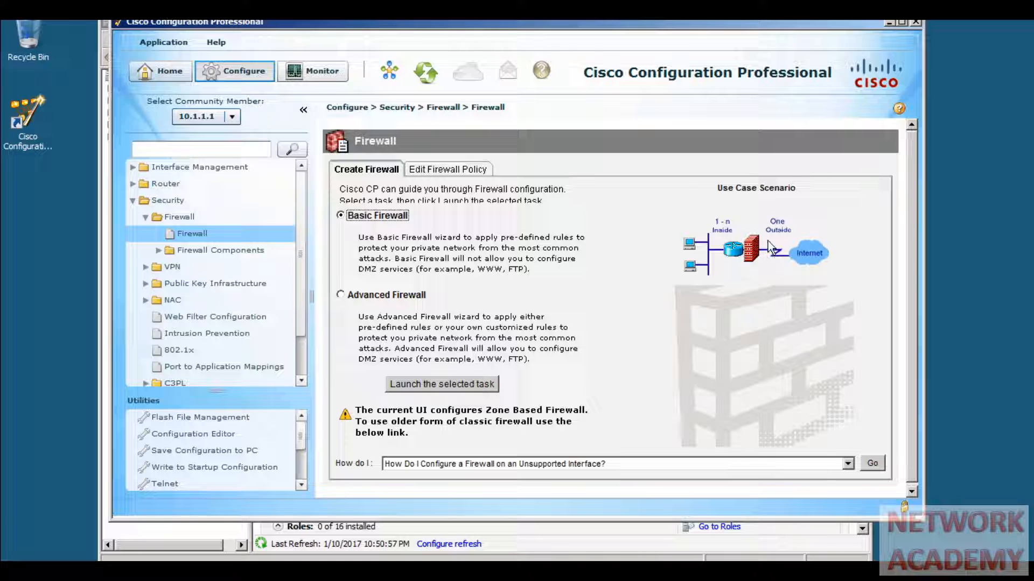
# - Launch the Basic Firewall Configuration Wizard to its introduction page
pyautogui.click(458, 383)
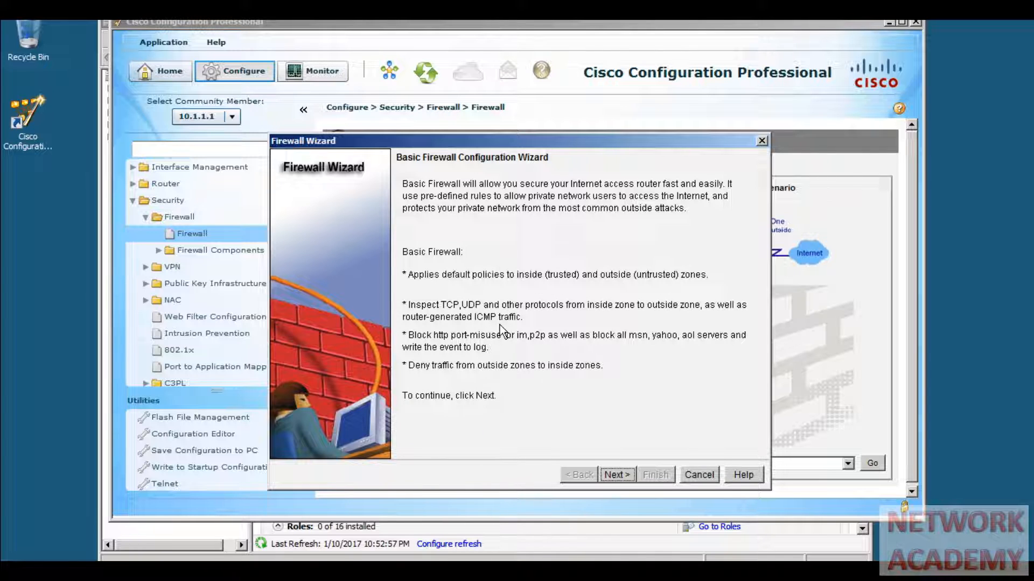
# - Make FastEthernet0/0 inside and Serial1/0 outside, then allow voice traffic and acknowledge the warning
pyautogui.click(619, 477)
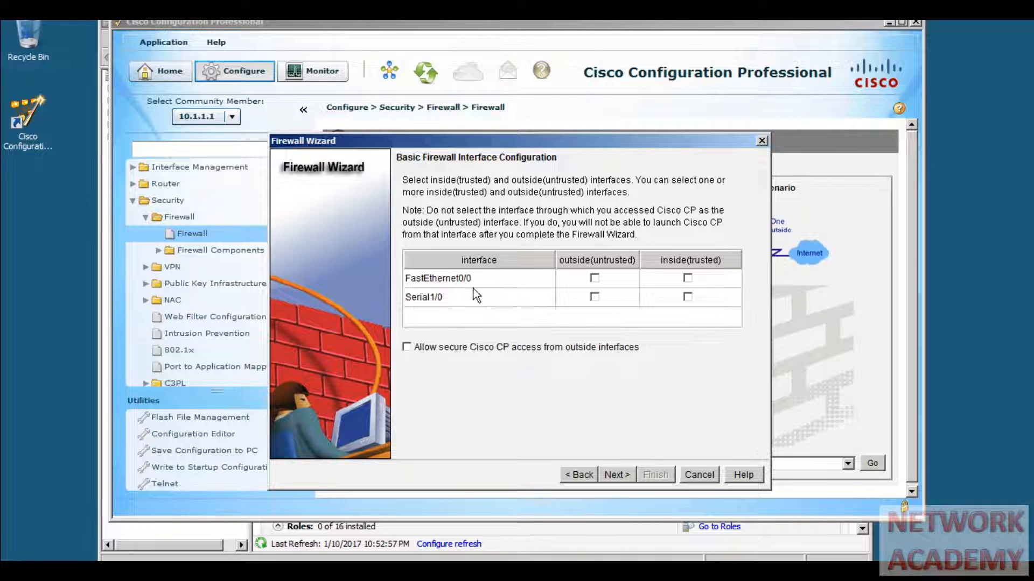
pyautogui.click(688, 279)
pyautogui.click(614, 475)
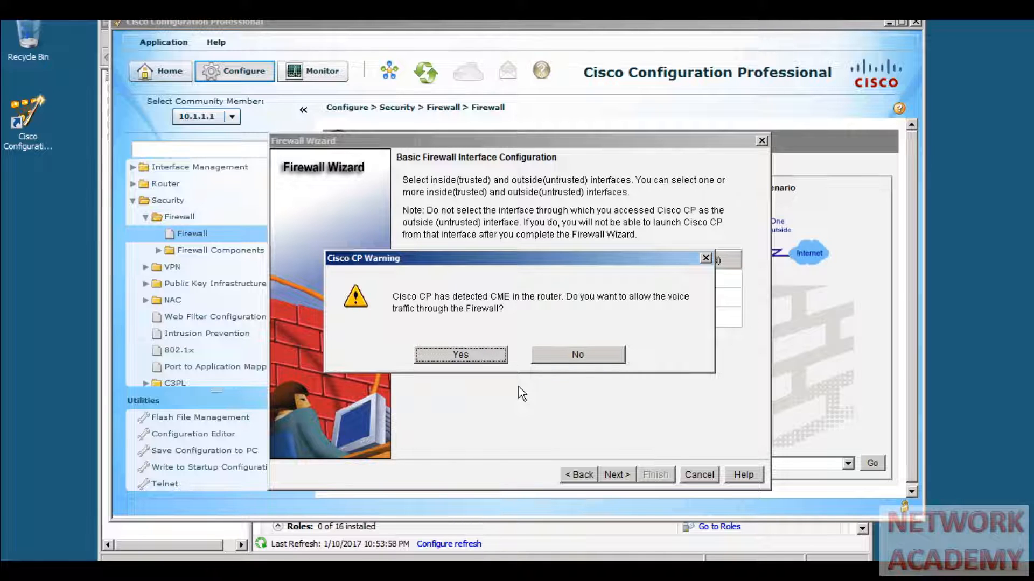
pyautogui.click(489, 356)
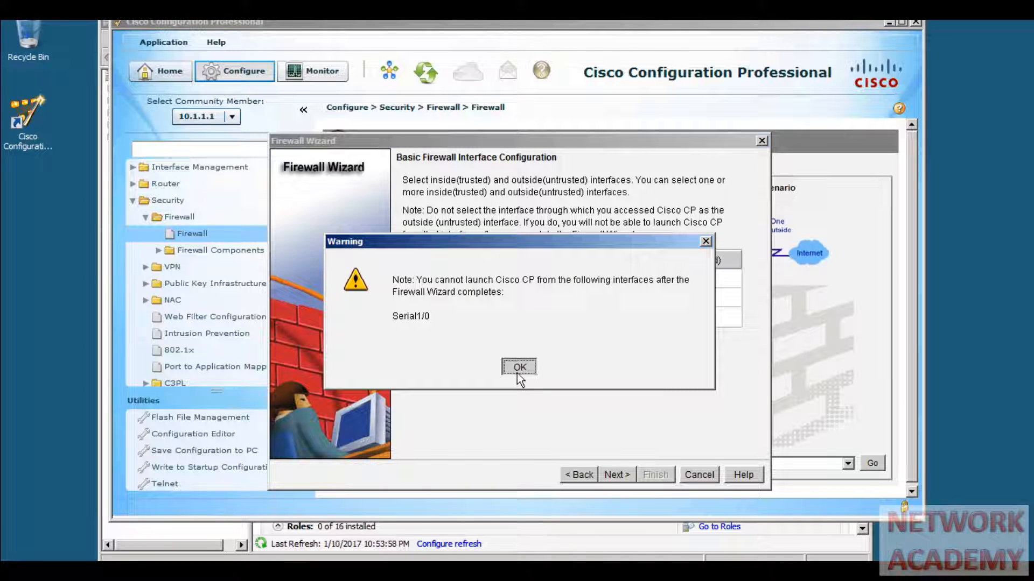
pyautogui.click(517, 373)
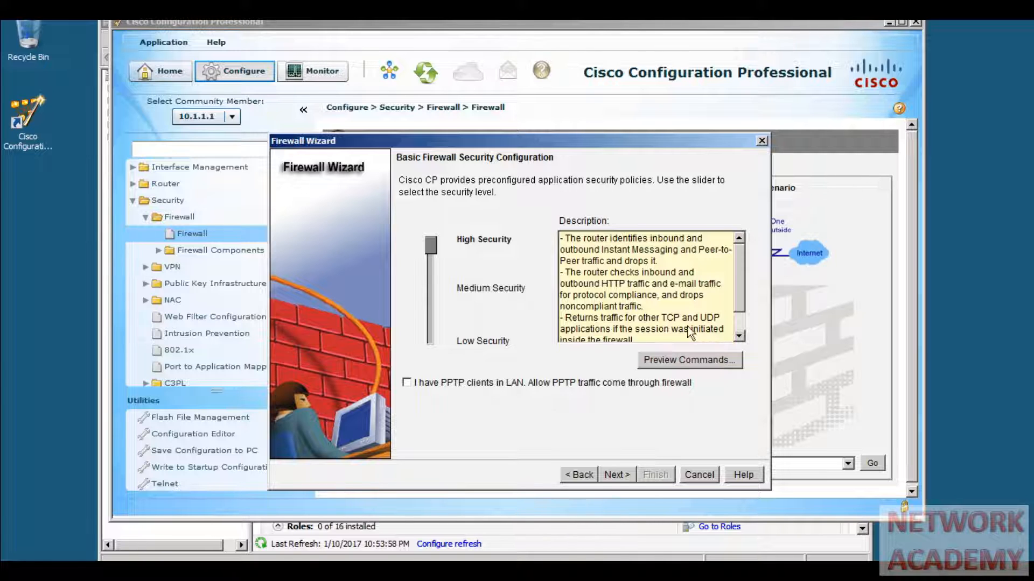
pyautogui.moveTo(740, 283)
pyautogui.mouseDown()
pyautogui.moveTo(742, 308)
pyautogui.moveTo(738, 266)
pyautogui.mouseUp()
pyautogui.click(655, 364)
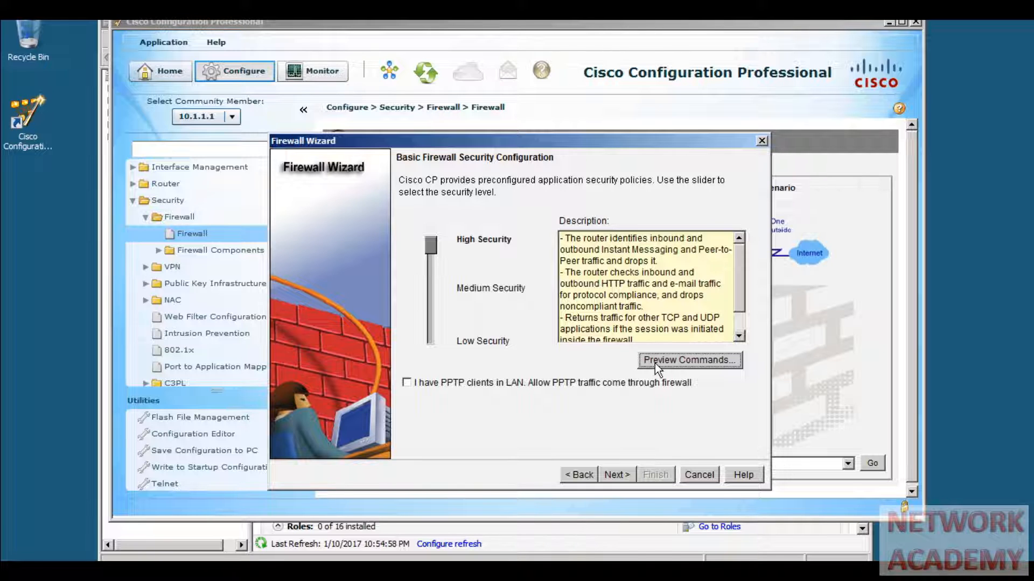
# - Preview the High Security commands, scrolling through server names, regex parameter-maps and P2P matches
pyautogui.click(655, 364)
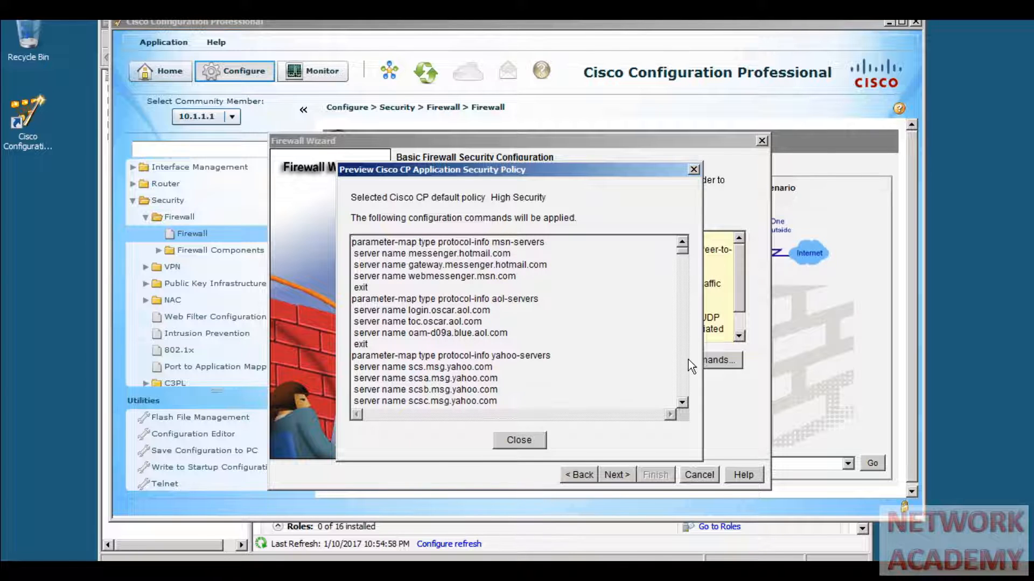
pyautogui.scroll(-11, 682, 402)
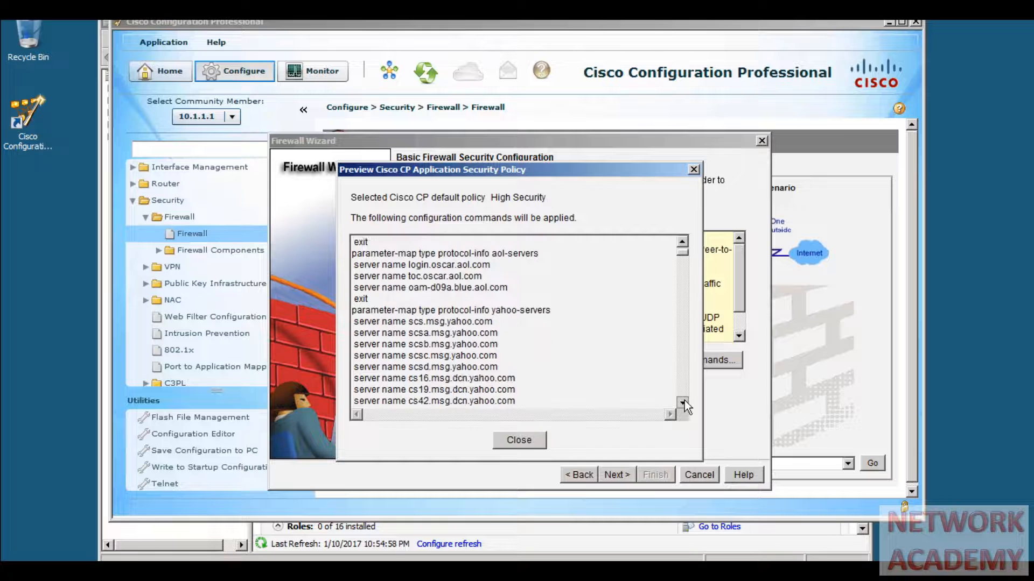
pyautogui.scroll(-4, 683, 402)
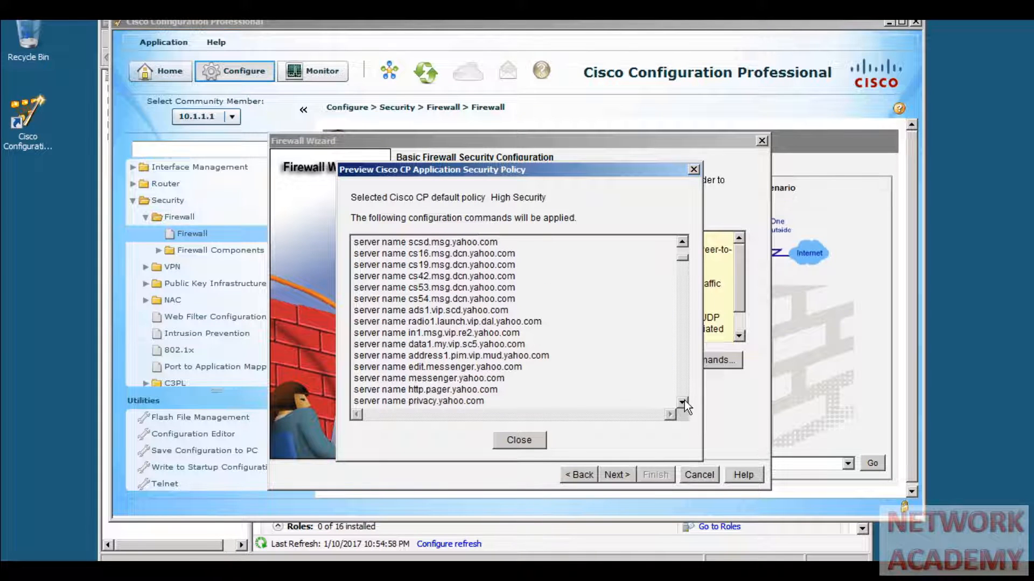
pyautogui.scroll(-7, 683, 401)
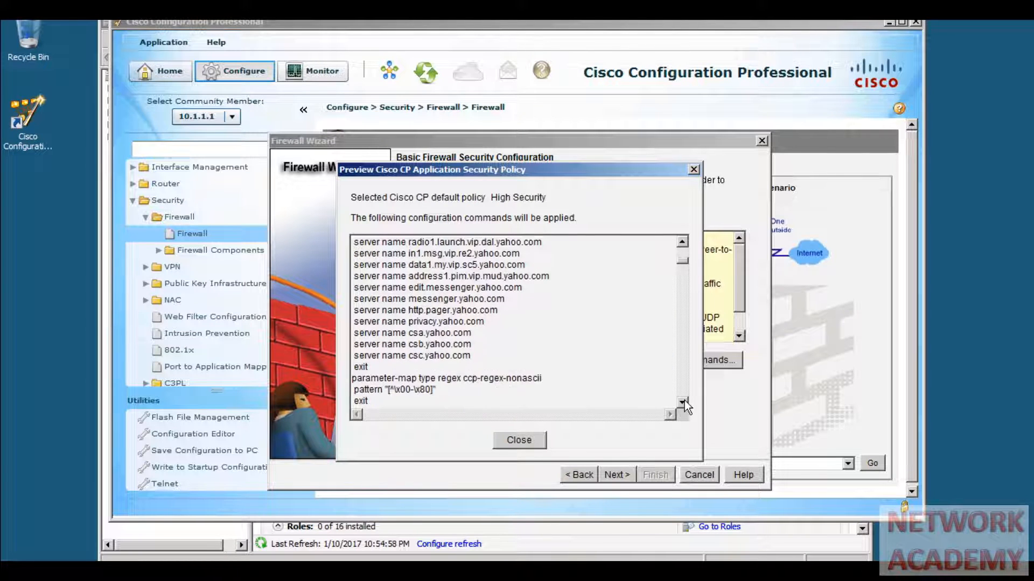
pyautogui.scroll(-5, 683, 402)
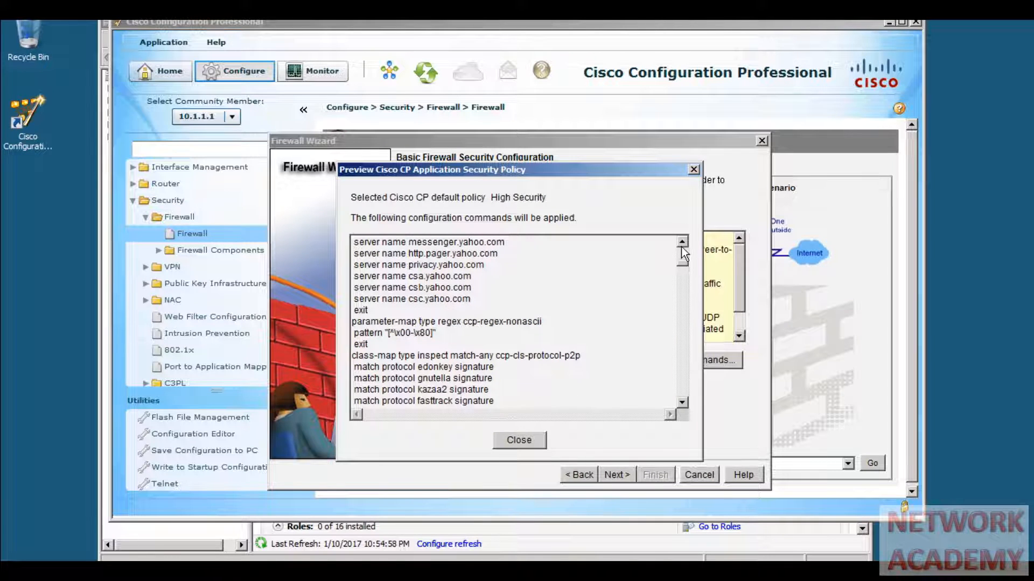
pyautogui.scroll(6, 681, 248)
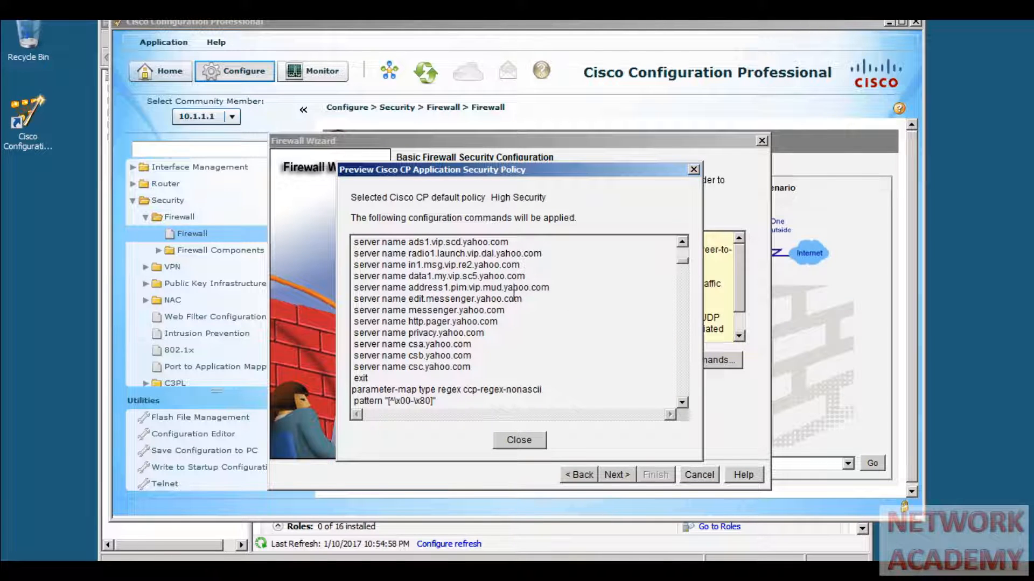
pyautogui.scroll(-7, 681, 403)
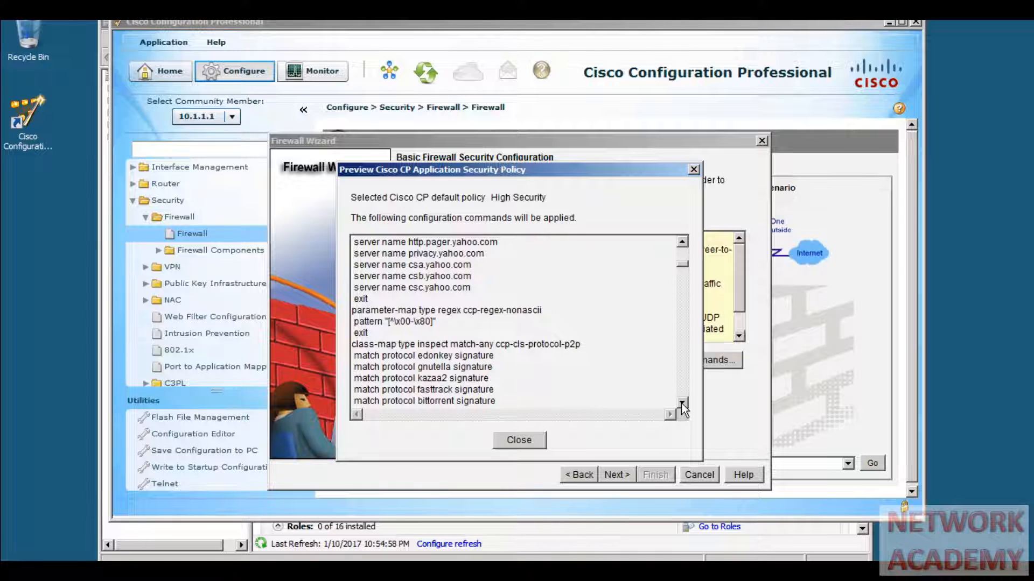
pyautogui.click(681, 403)
pyautogui.click(682, 403)
pyautogui.click(681, 403)
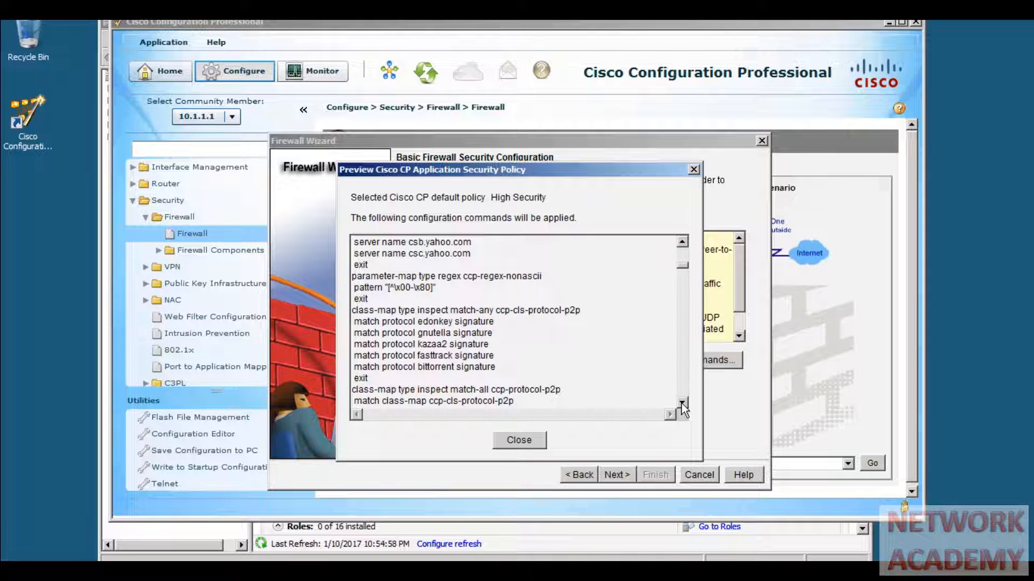
pyautogui.click(682, 403)
pyautogui.click(682, 403)
pyautogui.click(682, 403)
pyautogui.click(681, 403)
pyautogui.click(682, 403)
pyautogui.click(681, 403)
pyautogui.click(682, 403)
pyautogui.click(681, 403)
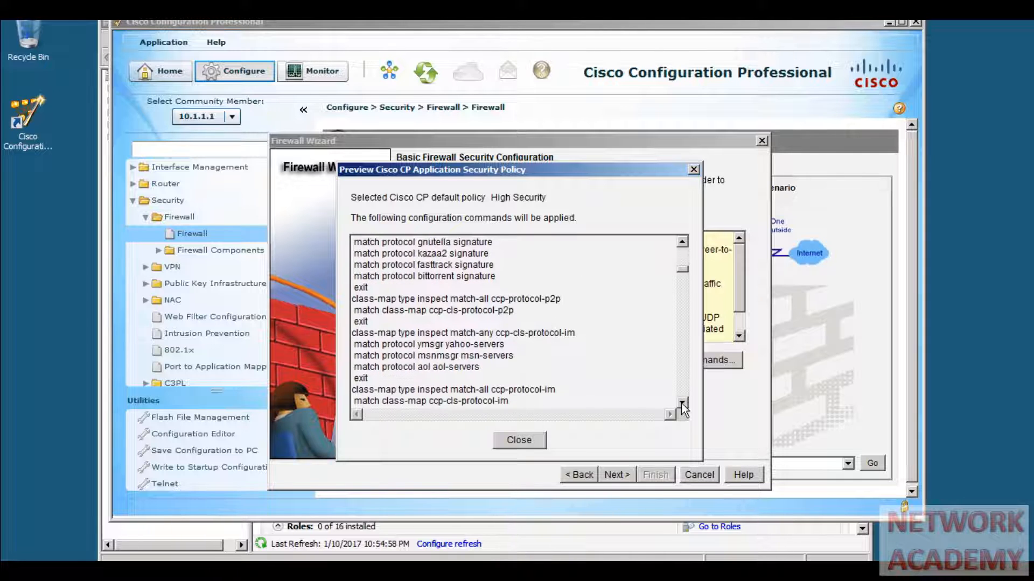
pyautogui.click(682, 403)
pyautogui.click(681, 403)
pyautogui.click(681, 403)
pyautogui.click(682, 403)
pyautogui.click(681, 403)
pyautogui.click(681, 403)
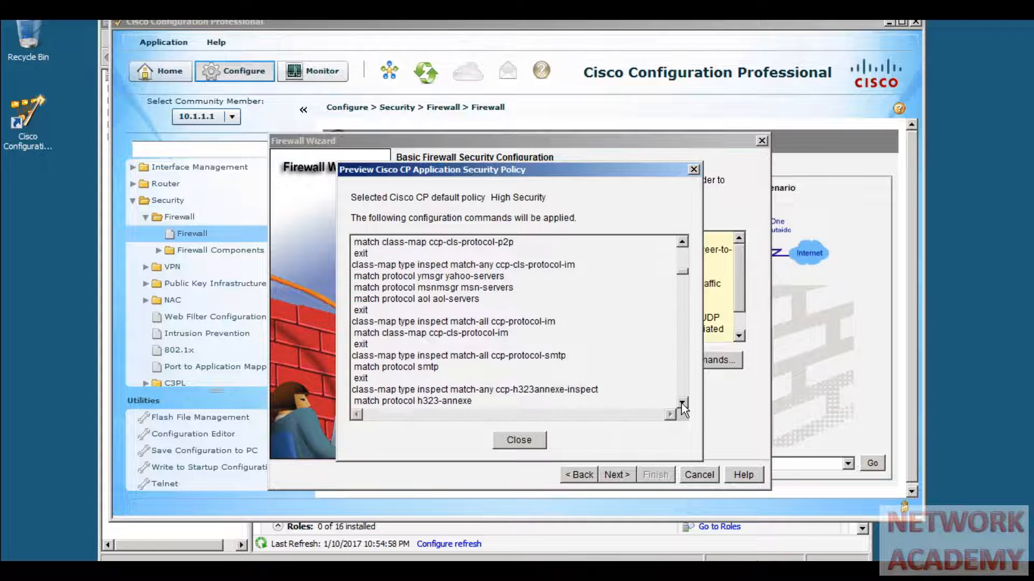
pyautogui.click(682, 403)
pyautogui.click(681, 403)
pyautogui.click(682, 404)
pyautogui.click(681, 403)
pyautogui.click(682, 404)
pyautogui.click(682, 403)
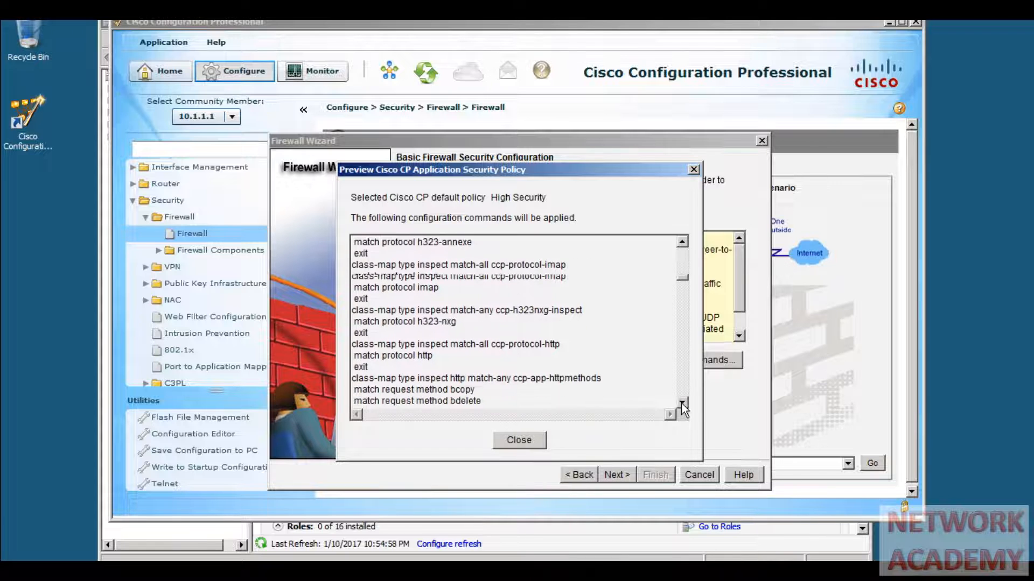
pyautogui.click(682, 404)
pyautogui.click(682, 403)
pyautogui.click(681, 403)
pyautogui.click(681, 404)
pyautogui.click(681, 403)
pyautogui.click(681, 404)
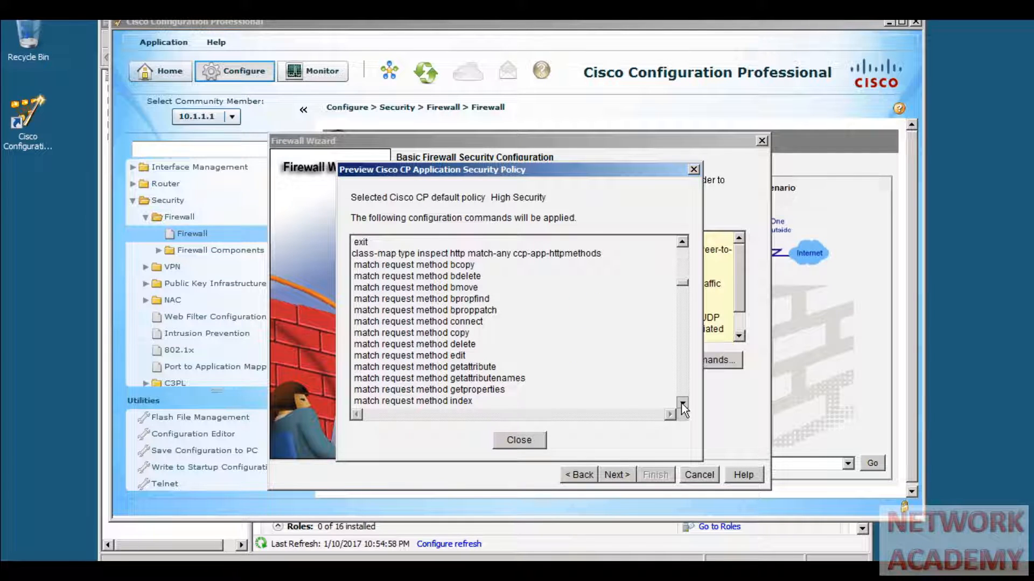
pyautogui.click(682, 403)
pyautogui.click(682, 404)
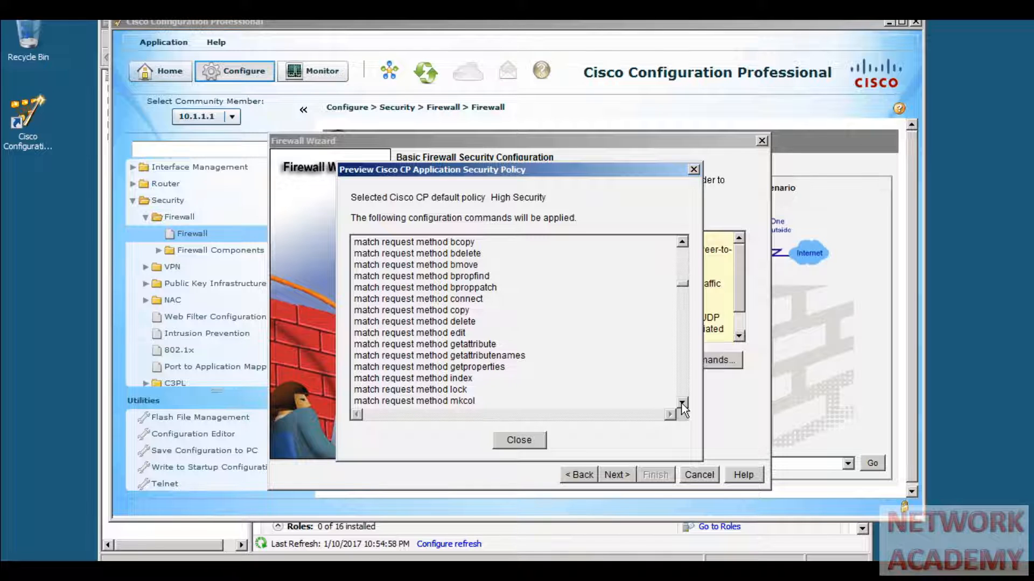
pyautogui.click(681, 404)
pyautogui.click(682, 403)
pyautogui.click(681, 403)
pyautogui.click(681, 403)
pyautogui.click(682, 403)
pyautogui.click(681, 403)
pyautogui.click(682, 403)
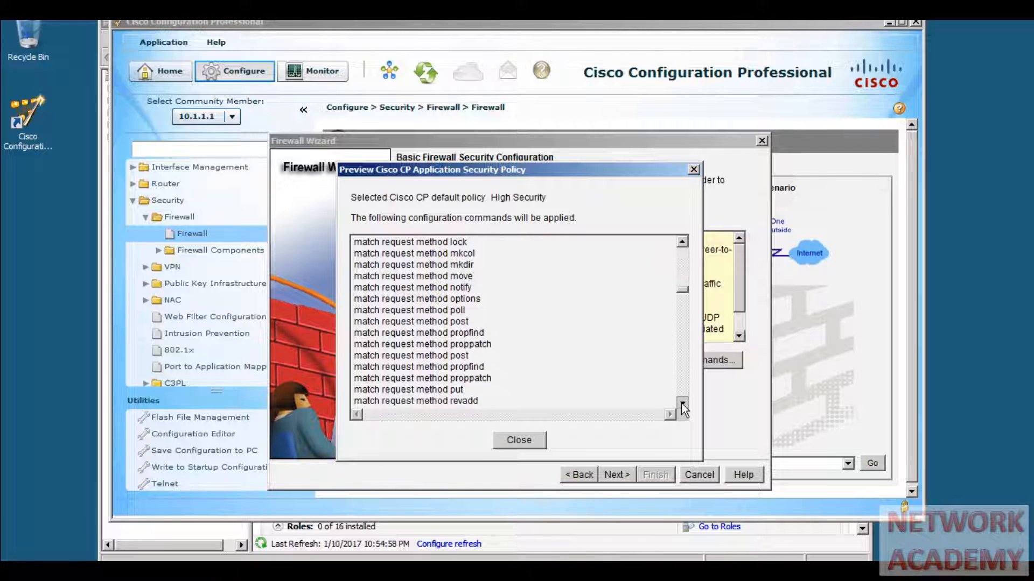
pyautogui.click(681, 403)
pyautogui.click(681, 403)
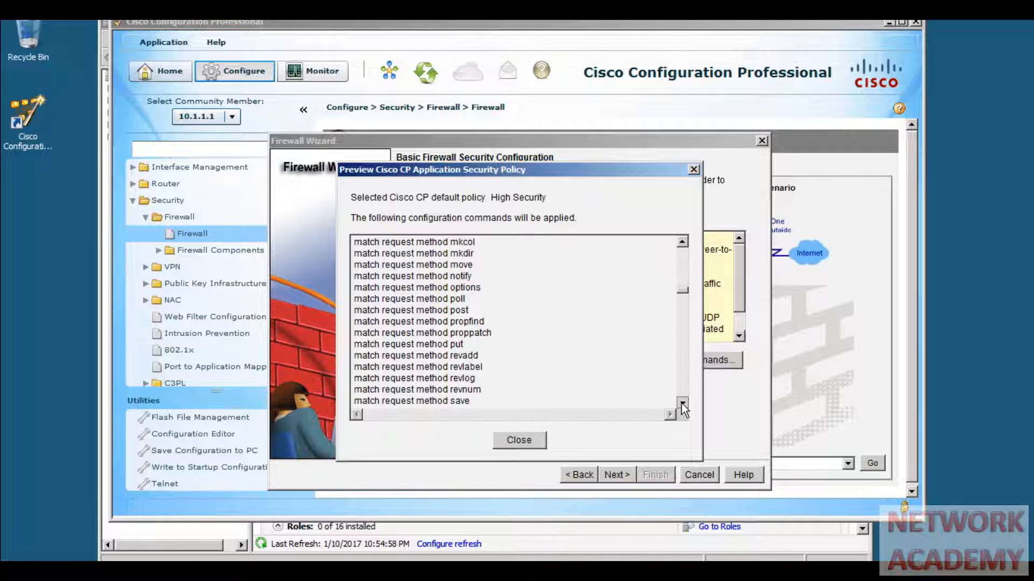
pyautogui.click(682, 403)
pyautogui.click(682, 403)
pyautogui.click(682, 403)
pyautogui.click(682, 404)
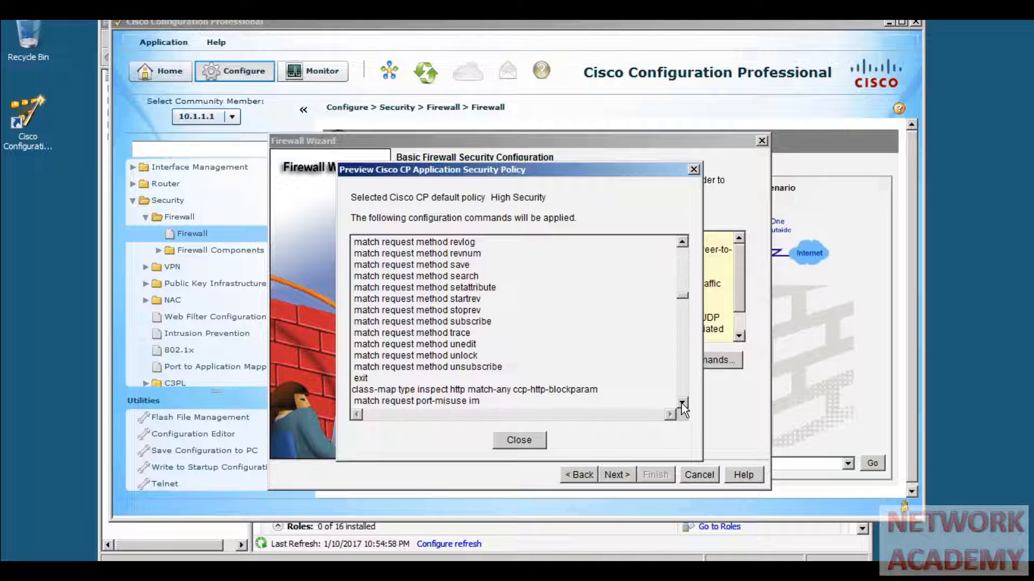
pyautogui.click(681, 404)
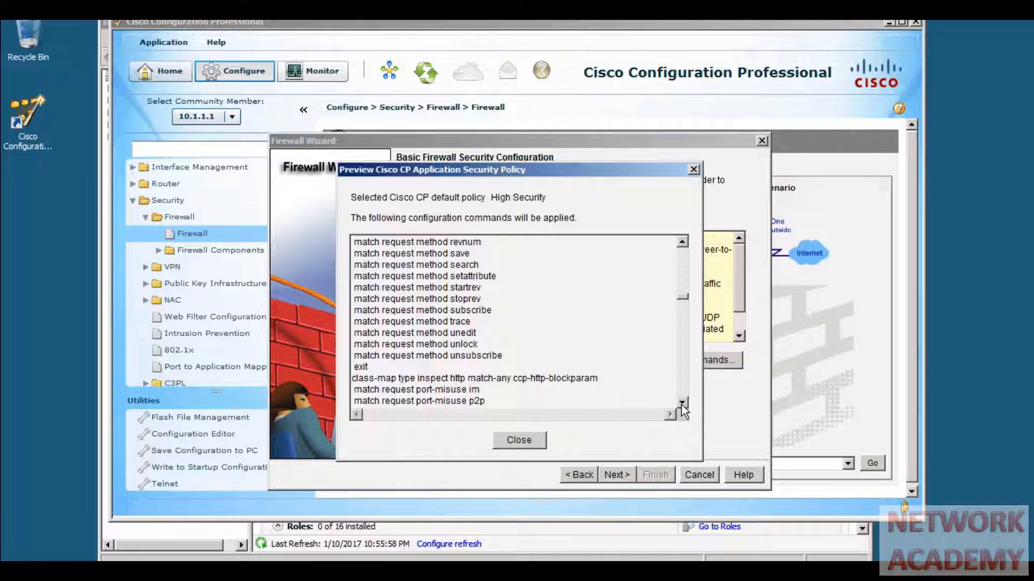
# - Read the High Security commands down to the zone-pair lines, then close the preview
pyautogui.click(682, 403)
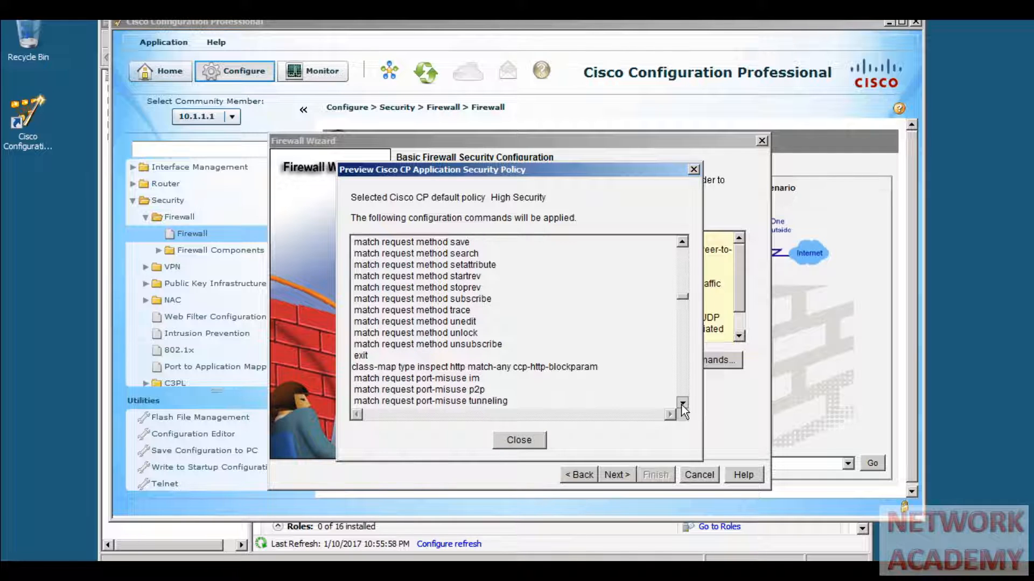
pyautogui.click(682, 404)
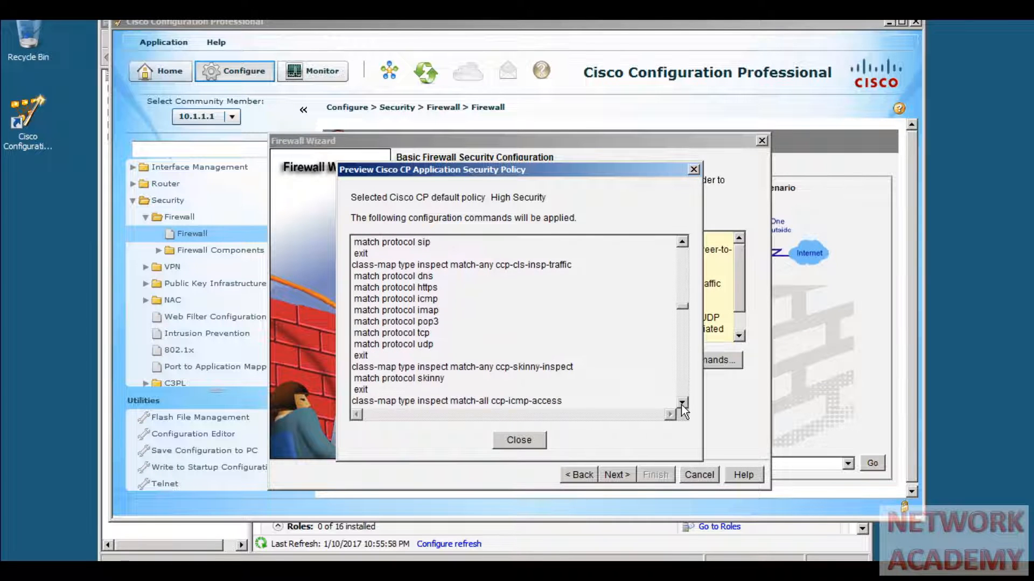
pyautogui.click(681, 404)
pyautogui.click(681, 404)
pyautogui.click(682, 404)
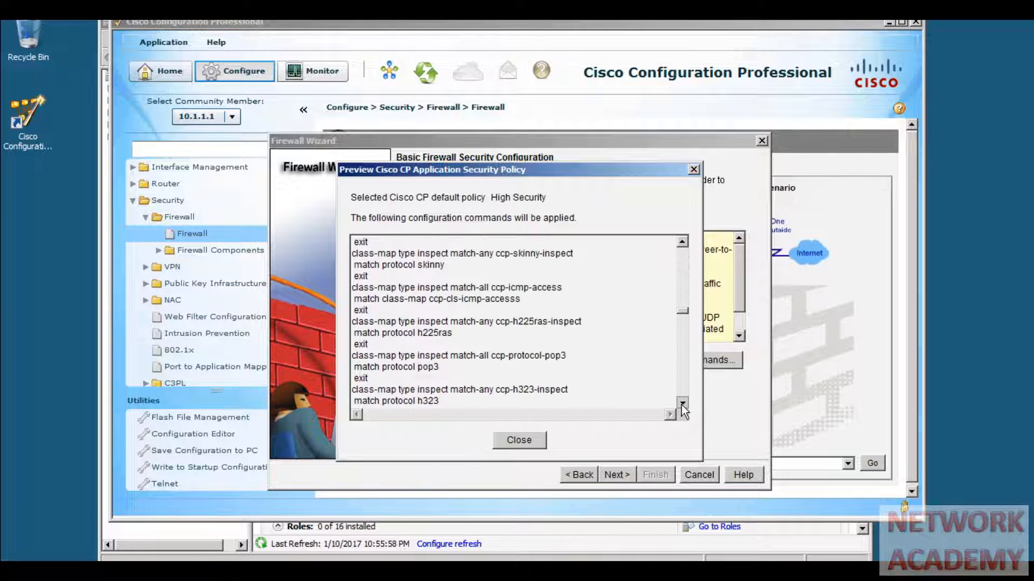
pyautogui.click(681, 403)
pyautogui.click(681, 403)
pyautogui.click(681, 403)
pyautogui.click(682, 403)
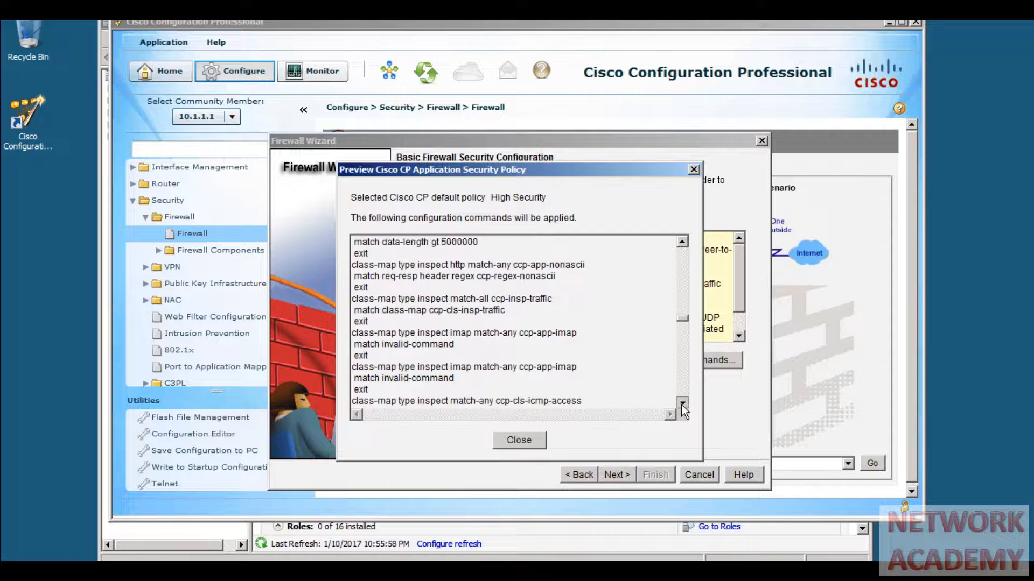
pyautogui.click(681, 403)
pyautogui.click(681, 403)
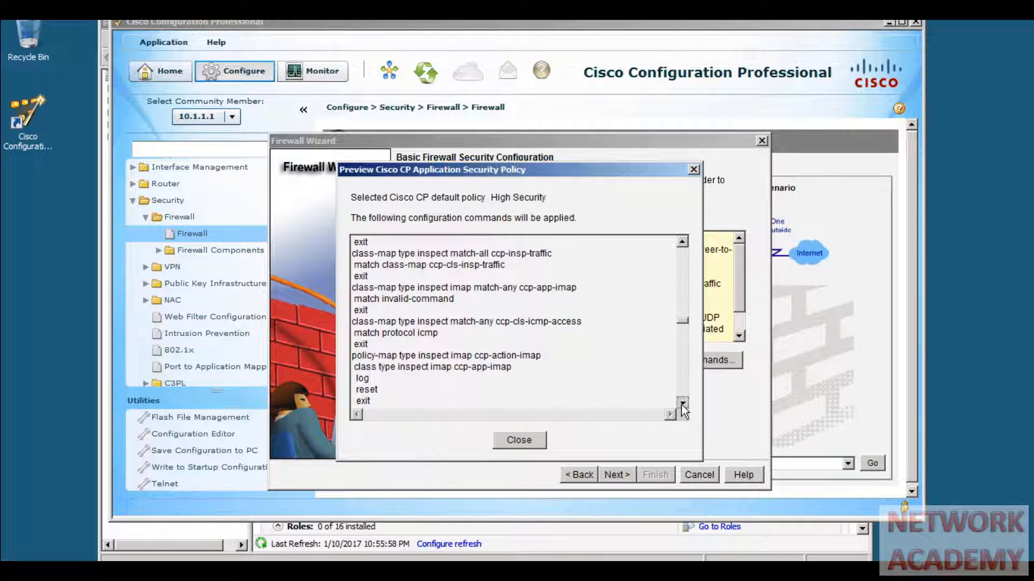
pyautogui.click(682, 403)
pyautogui.click(682, 403)
pyautogui.click(682, 403)
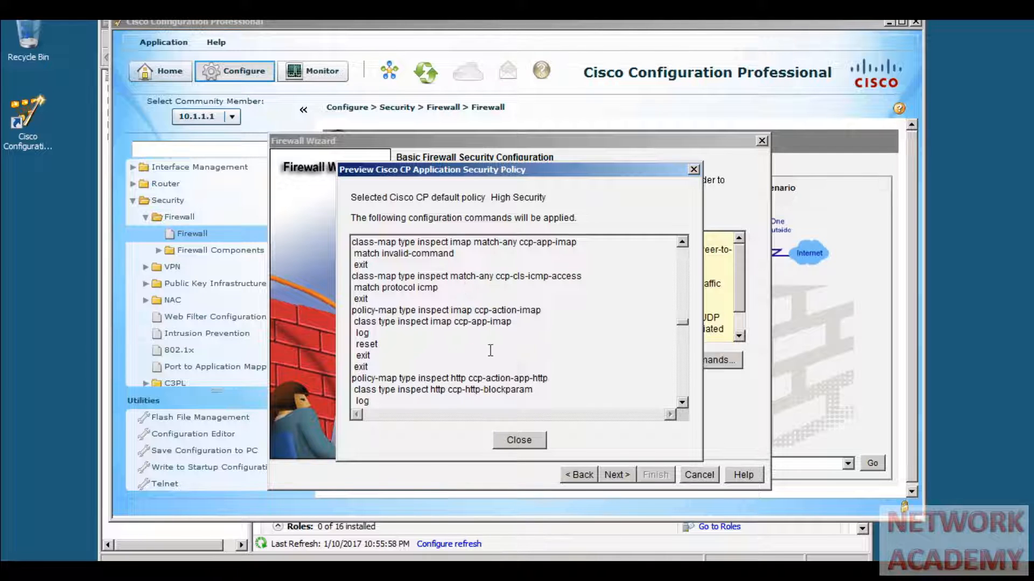
pyautogui.click(682, 402)
pyautogui.click(683, 403)
pyautogui.click(683, 403)
pyautogui.click(683, 402)
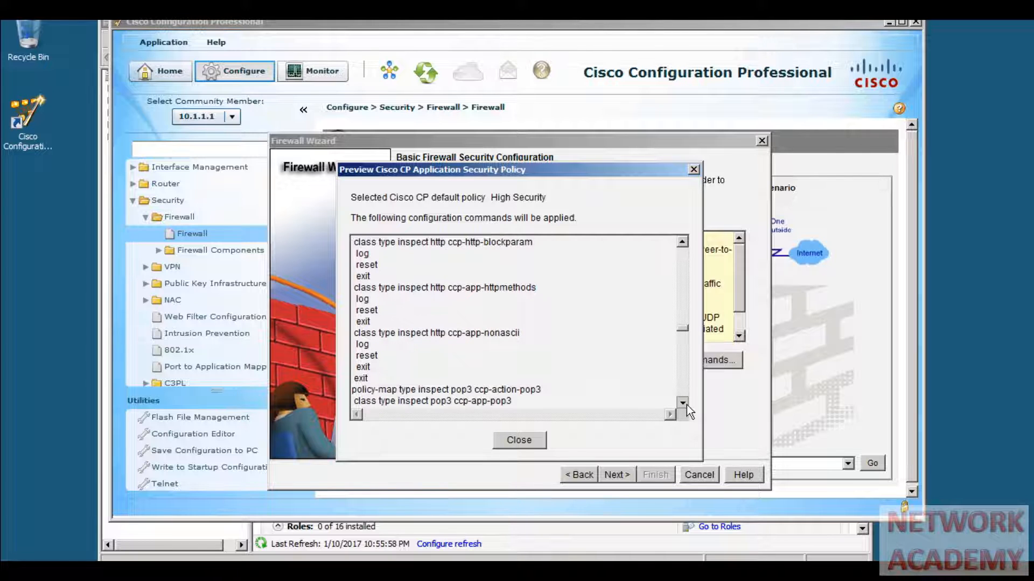
pyautogui.click(683, 403)
pyautogui.click(683, 403)
pyautogui.click(683, 402)
pyautogui.click(683, 403)
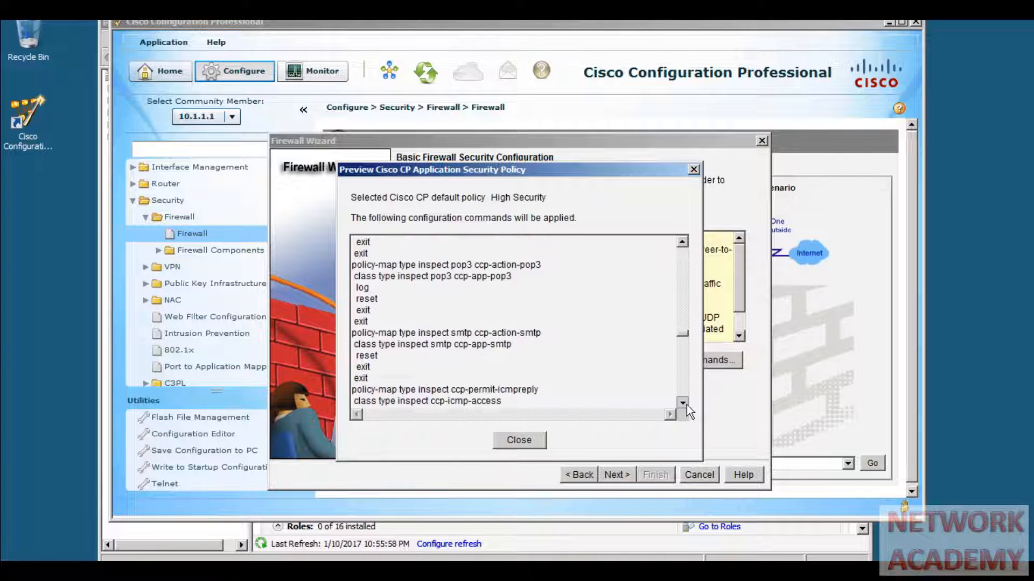
pyautogui.click(682, 402)
pyautogui.click(683, 403)
pyautogui.click(682, 403)
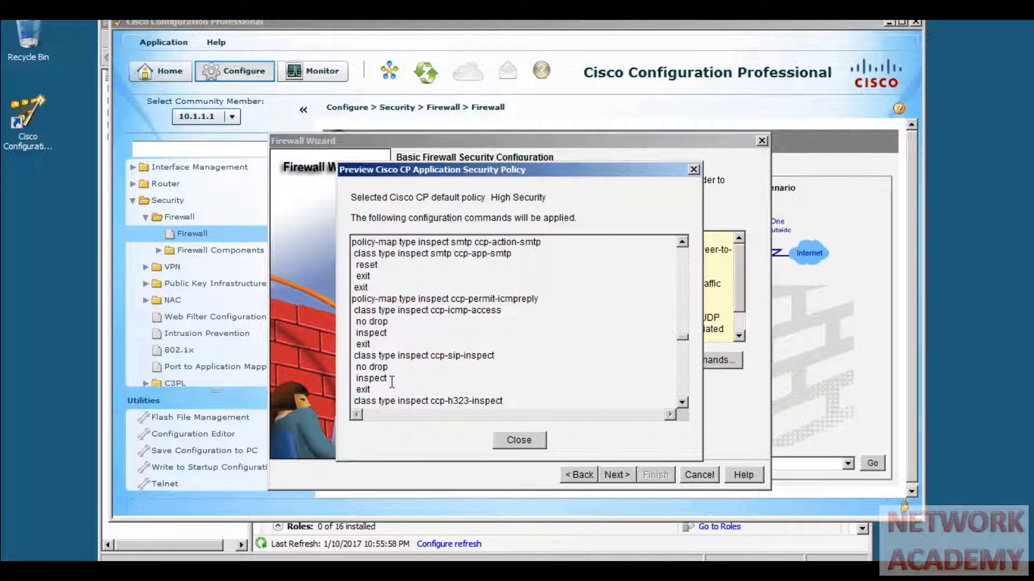
pyautogui.click(686, 400)
pyautogui.click(686, 400)
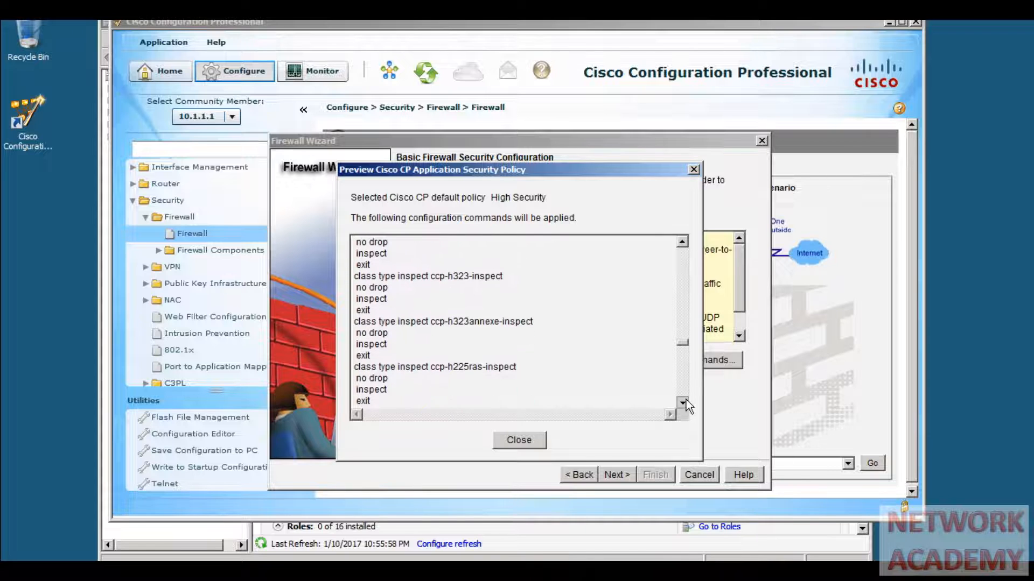
pyautogui.moveTo(685, 400); pyautogui.dragTo(686, 402)
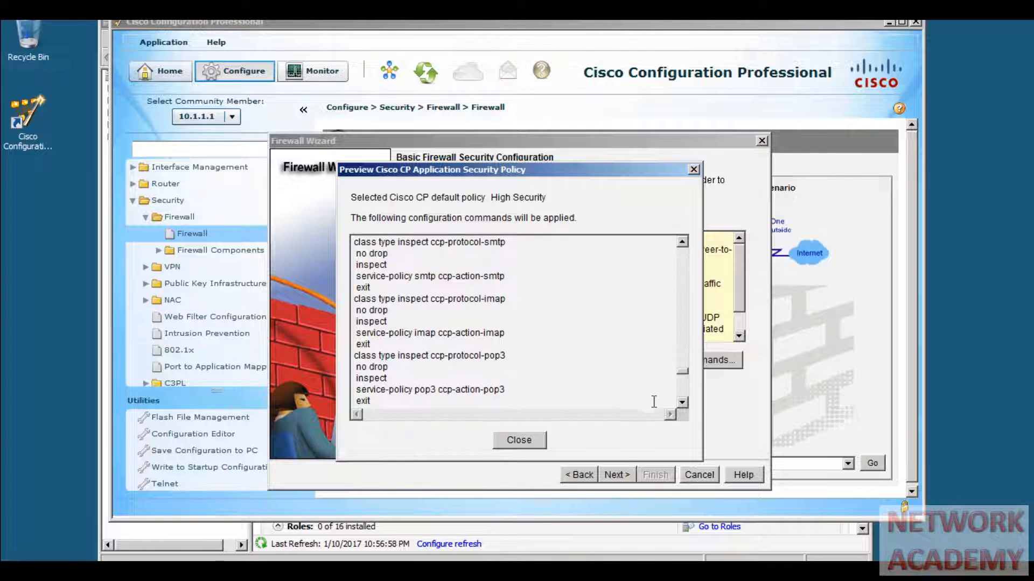
pyautogui.click(682, 403)
pyautogui.click(682, 402)
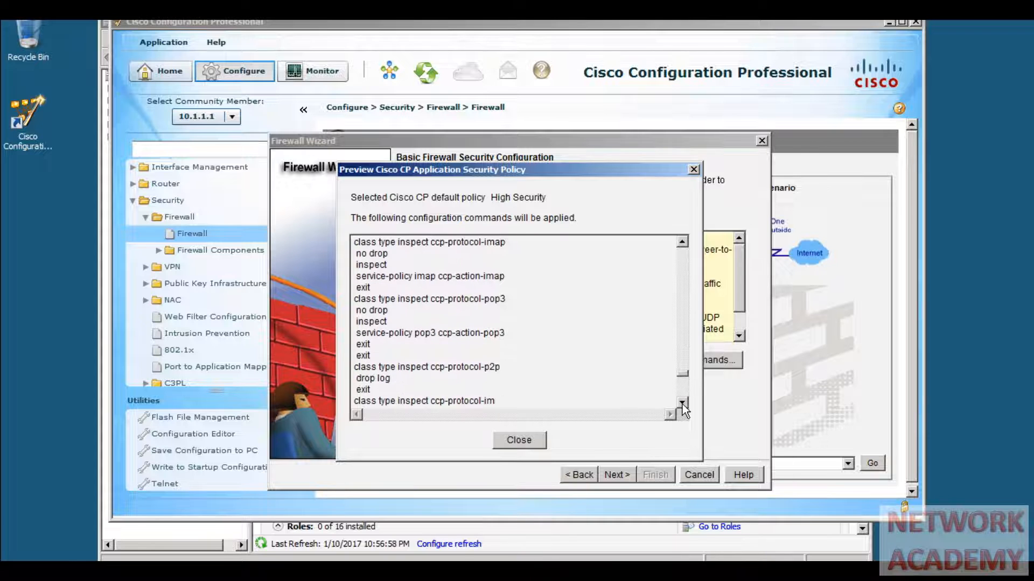
pyautogui.click(682, 403)
pyautogui.click(682, 403)
pyautogui.click(682, 403)
pyautogui.click(682, 403)
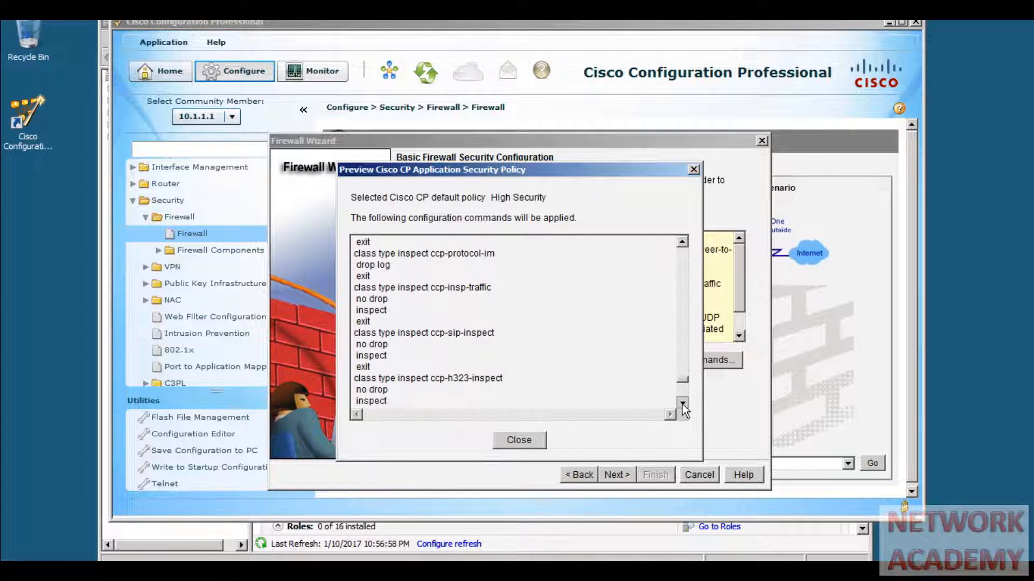
pyautogui.click(682, 403)
pyautogui.click(682, 403)
pyautogui.click(683, 403)
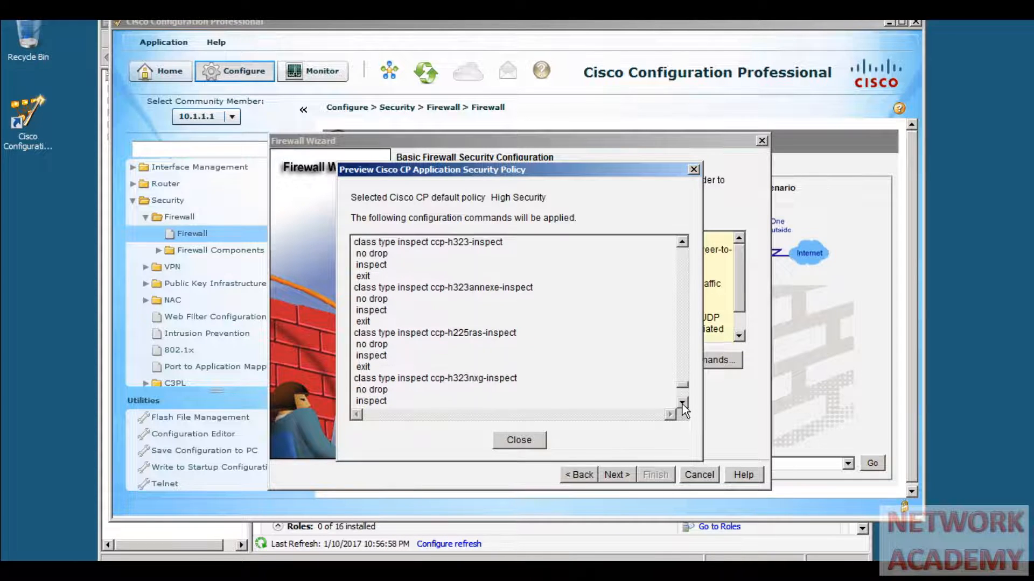
pyautogui.click(682, 404)
pyautogui.click(682, 403)
pyautogui.click(682, 404)
pyautogui.click(682, 403)
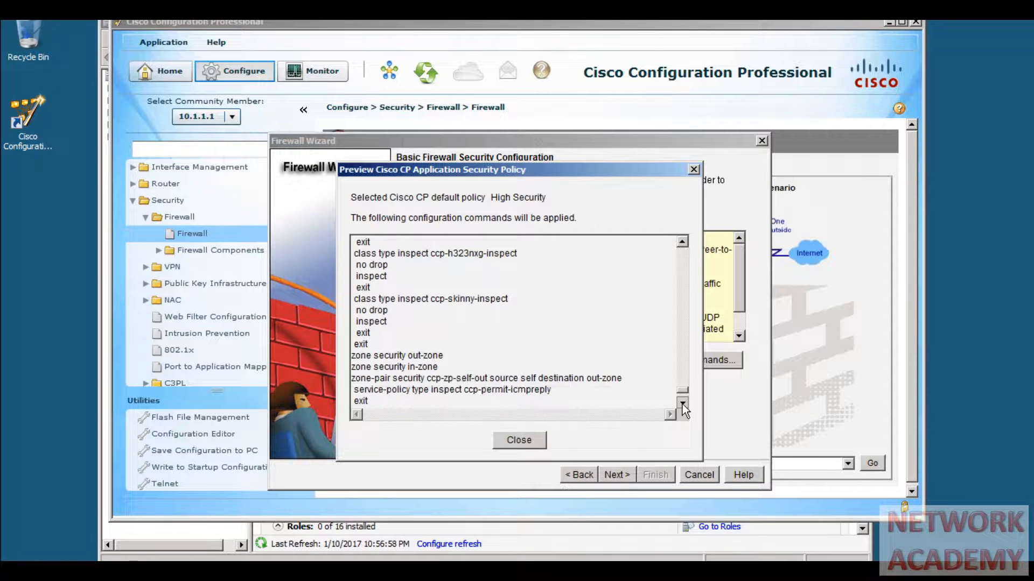
pyautogui.click(682, 403)
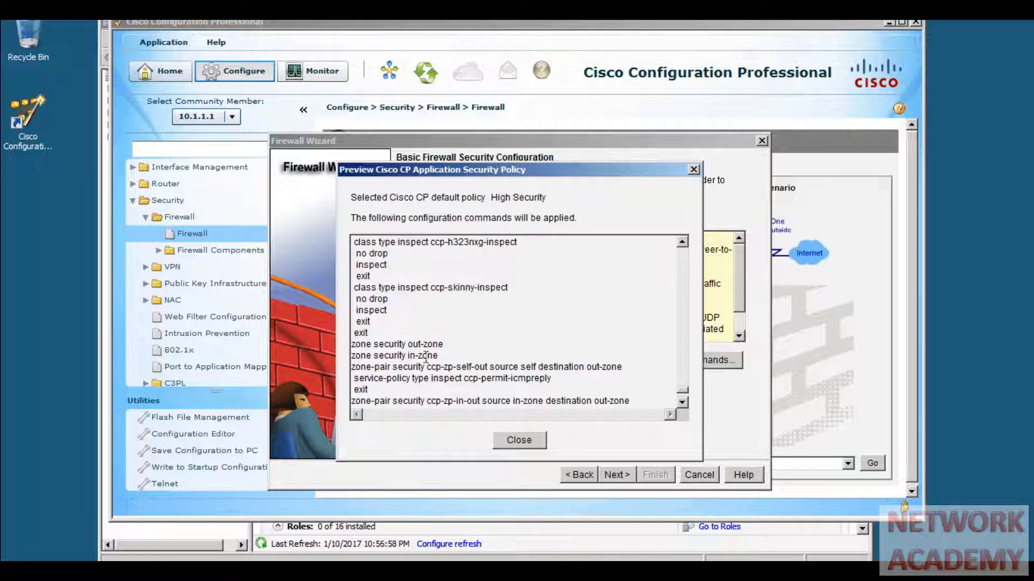
pyautogui.click(682, 403)
pyautogui.click(682, 403)
pyautogui.click(682, 403)
pyautogui.click(682, 403)
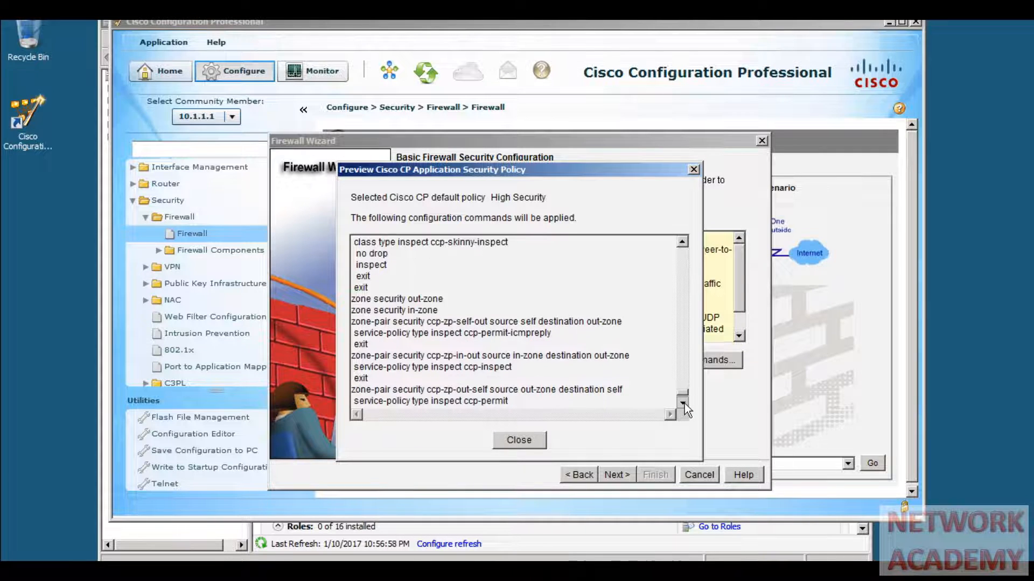
pyautogui.click(682, 404)
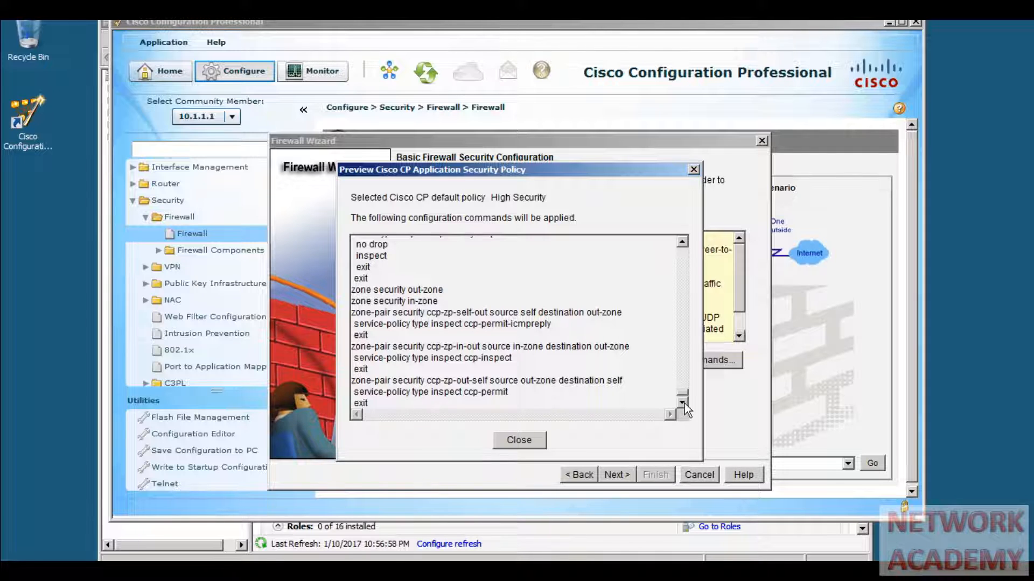
pyautogui.click(537, 438)
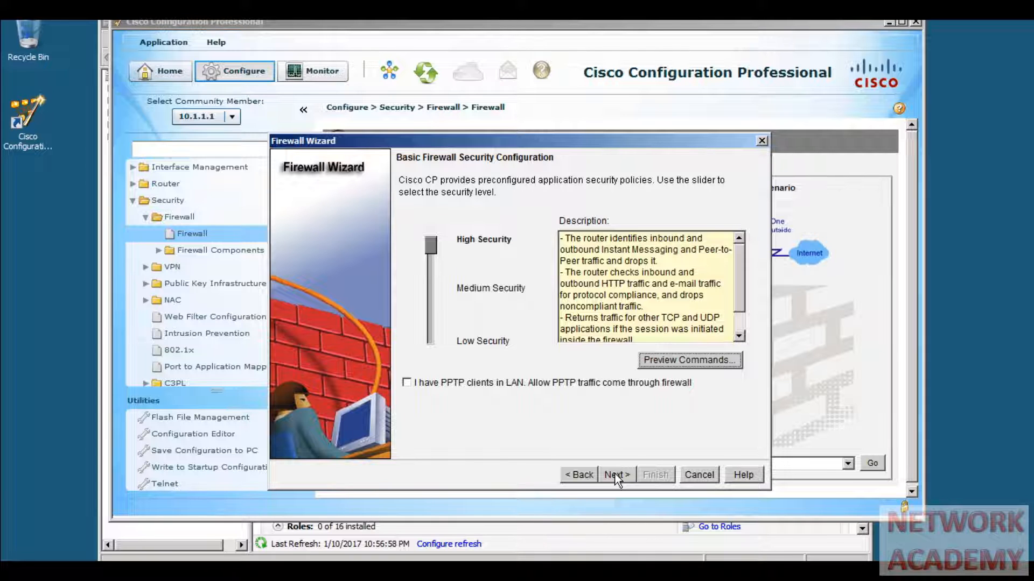
# - Enter 192.168.1.3 as the primary DNS server and continue to the configuration summary
pyautogui.click(615, 474)
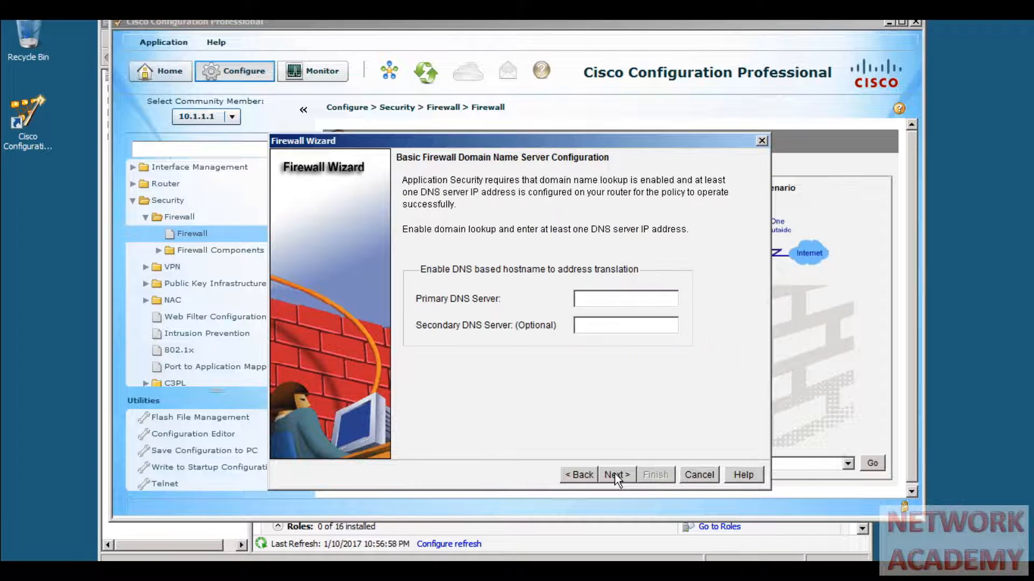
pyautogui.click(617, 294)
pyautogui.write('192.168.1.3')
pyautogui.click(614, 475)
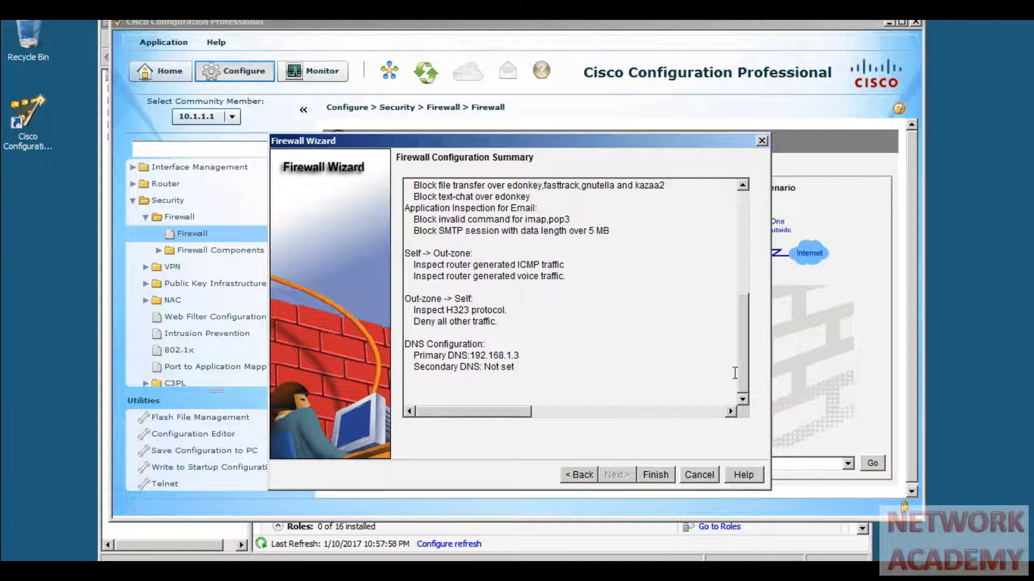
# - Finish the wizard from the Firewall Configuration Summary page
pyautogui.moveTo(745, 374); pyautogui.dragTo(737, 397)
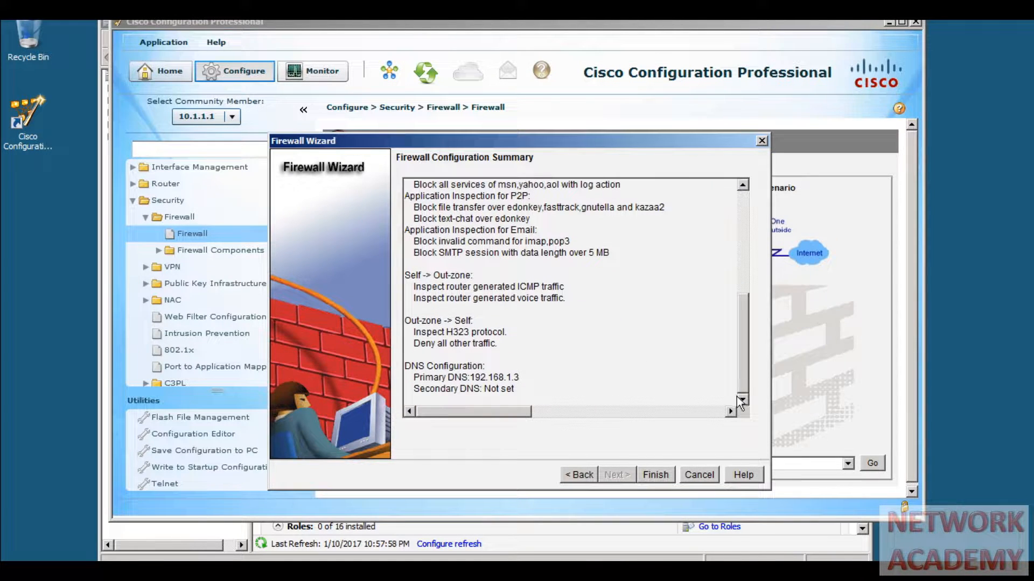
pyautogui.click(655, 474)
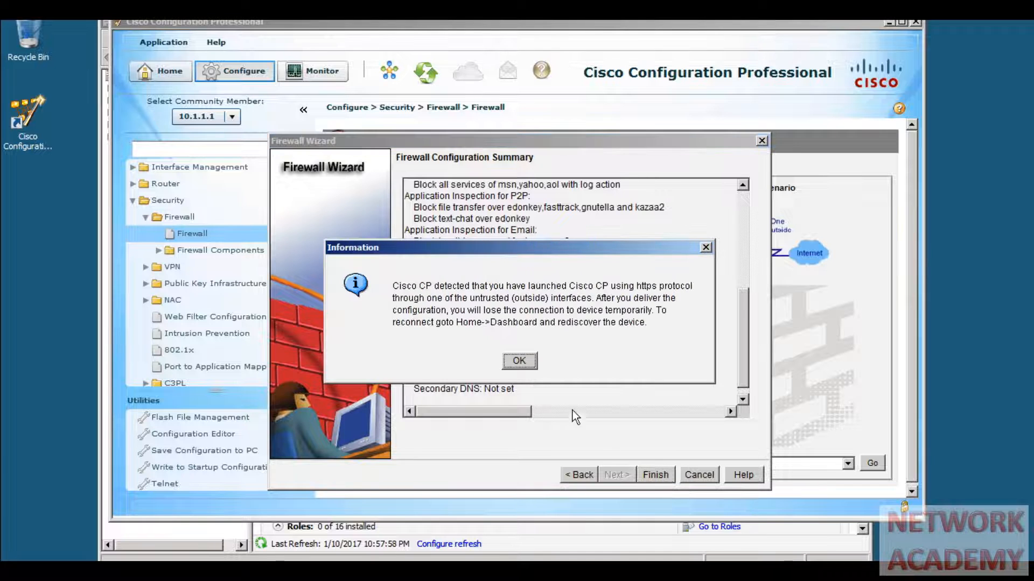
# - Acknowledge the HTTPS notice, allow EIGRP updates, and open the Deliver Configuration to Device preview
pyautogui.click(528, 362)
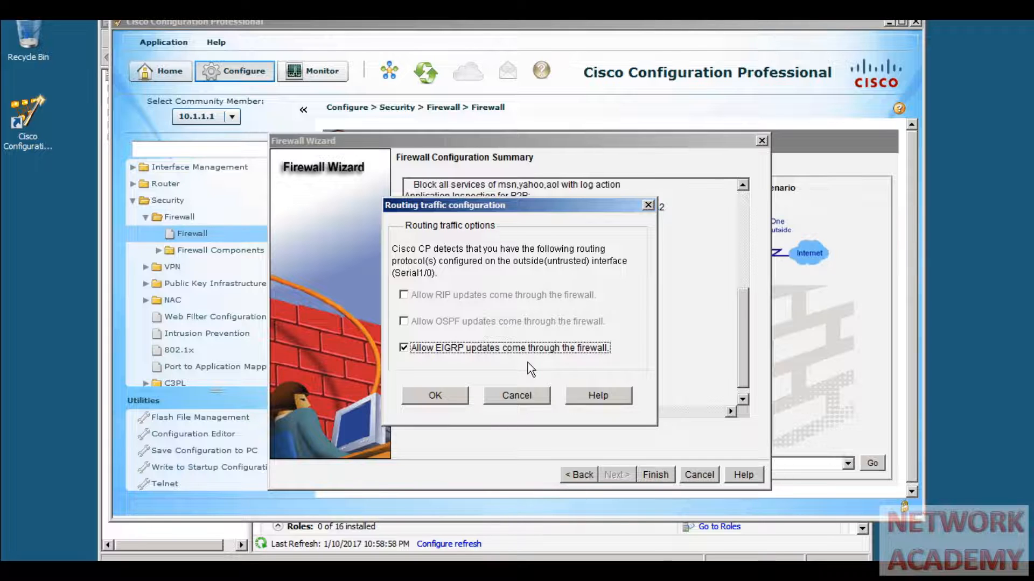
pyautogui.click(456, 395)
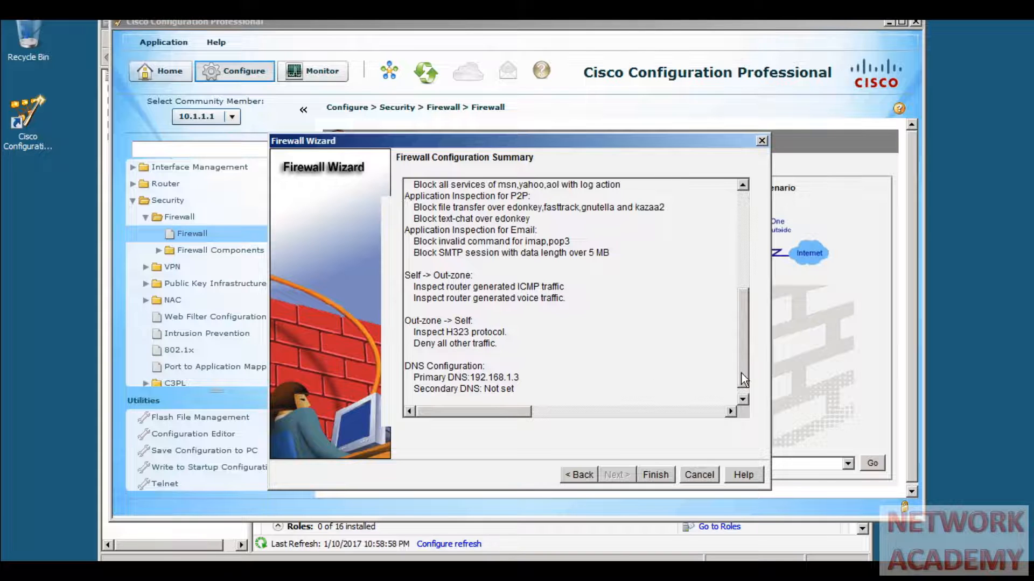
pyautogui.moveTo(741, 372); pyautogui.dragTo(742, 383)
pyautogui.click(655, 475)
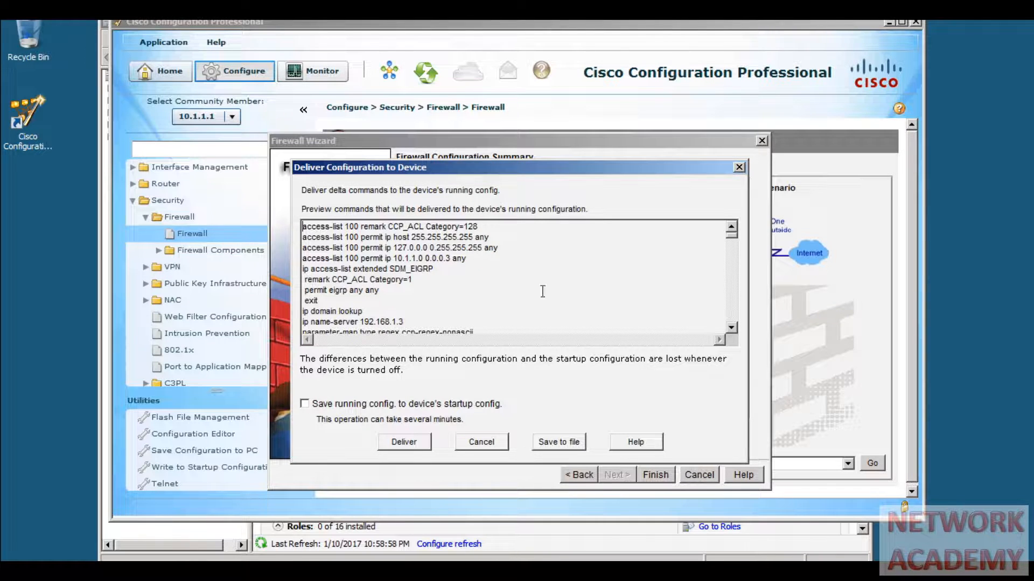
# - Scroll the delivery preview through the server-name, SDM_EIGRP, http and request-method commands
pyautogui.click(731, 329)
pyautogui.click(731, 329)
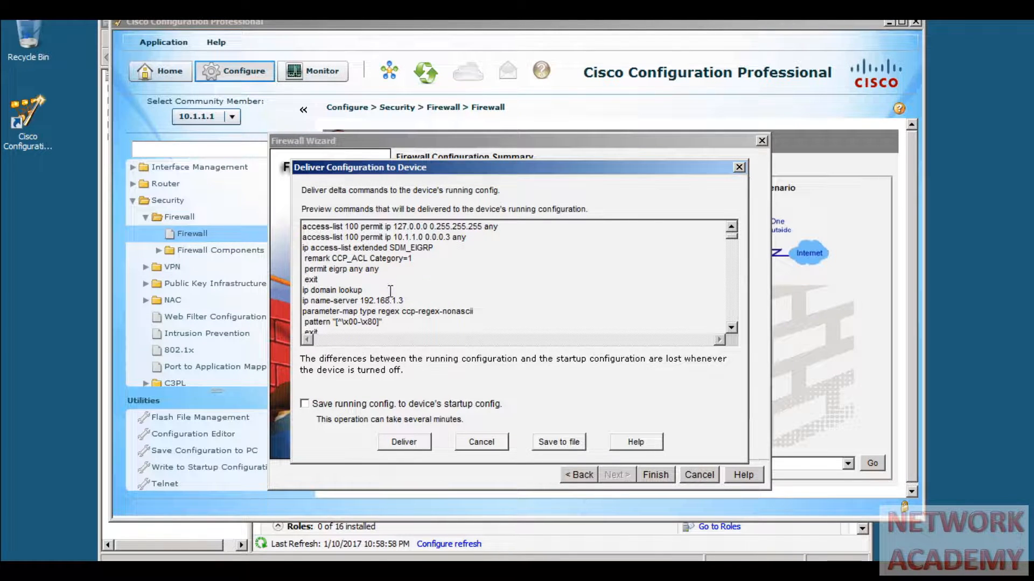
pyautogui.click(732, 328)
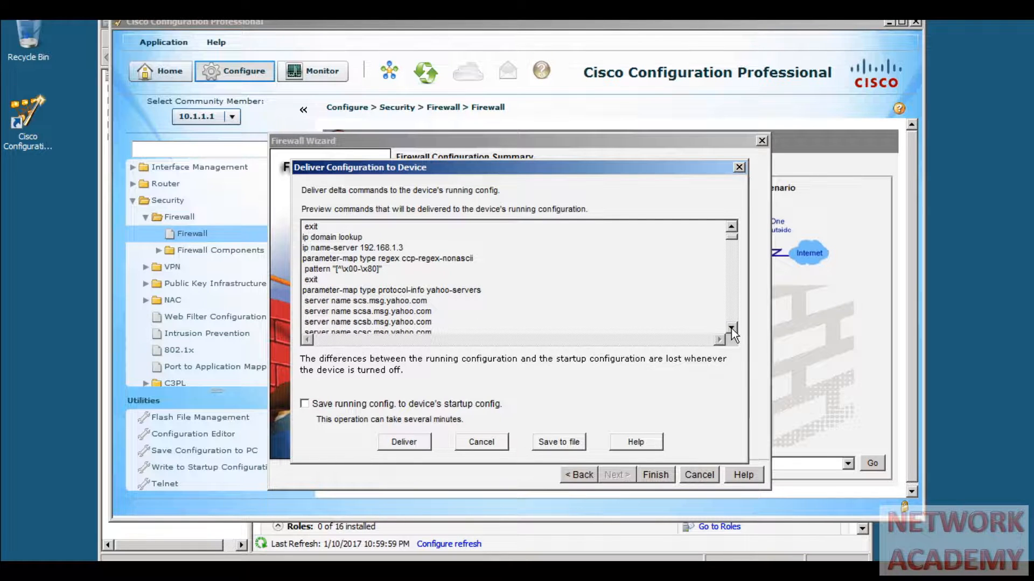
pyautogui.click(731, 329)
pyautogui.click(731, 328)
pyautogui.click(731, 328)
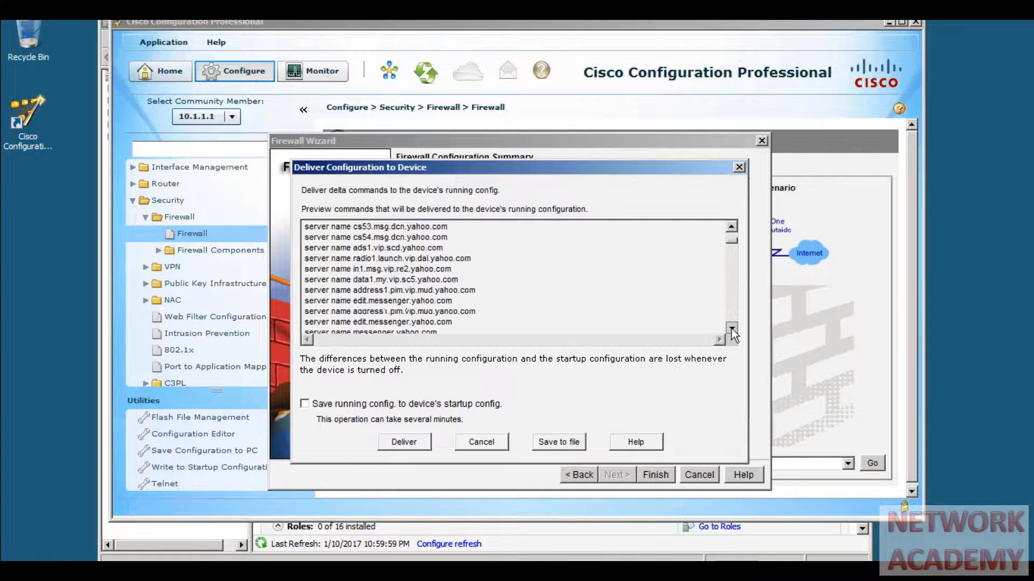
pyautogui.click(731, 328)
pyautogui.click(731, 328)
pyautogui.click(731, 328)
pyautogui.click(731, 329)
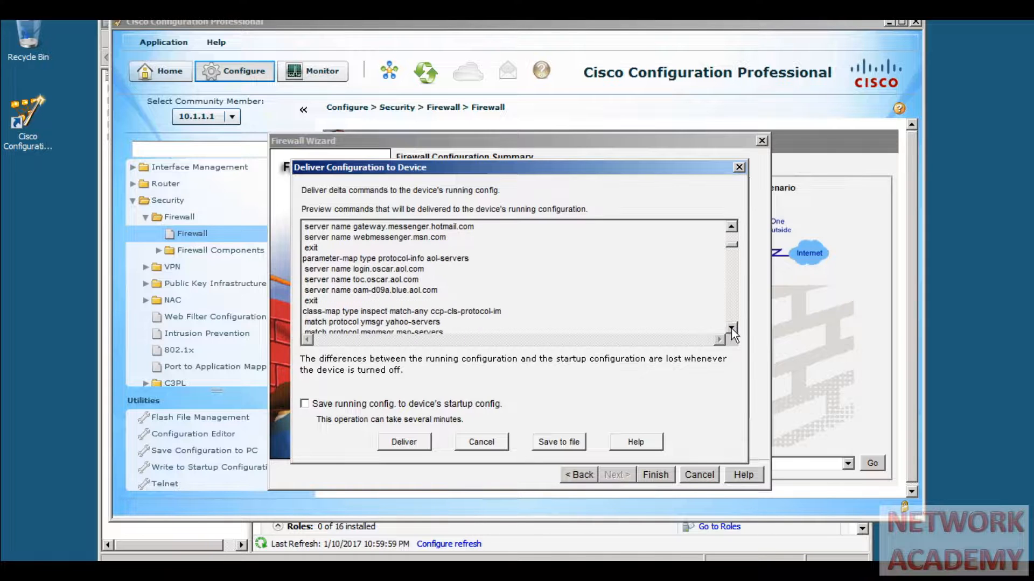
pyautogui.click(731, 328)
pyautogui.click(731, 329)
pyautogui.click(731, 328)
pyautogui.click(731, 328)
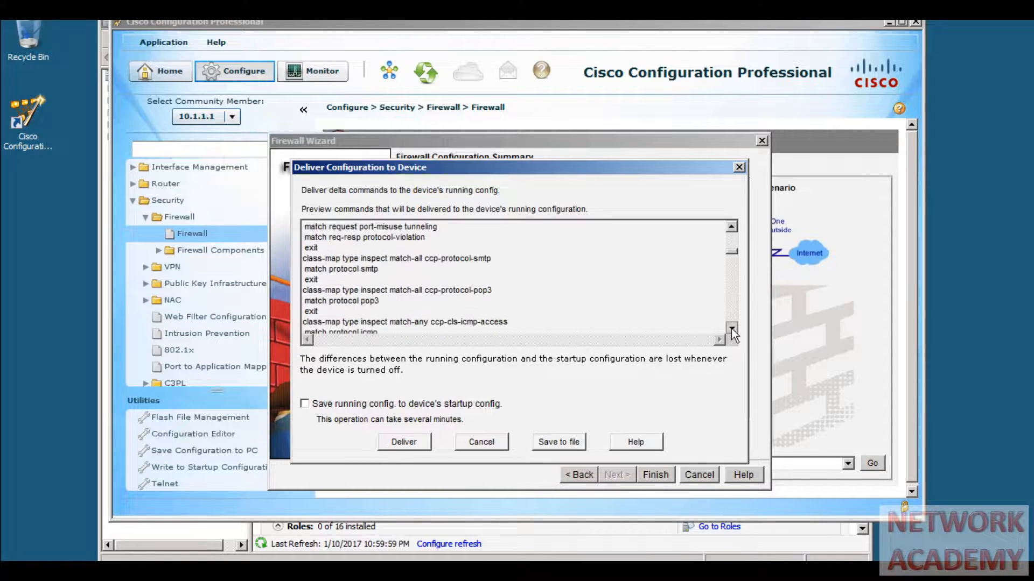
pyautogui.click(731, 329)
pyautogui.click(731, 328)
pyautogui.click(731, 329)
pyautogui.click(731, 328)
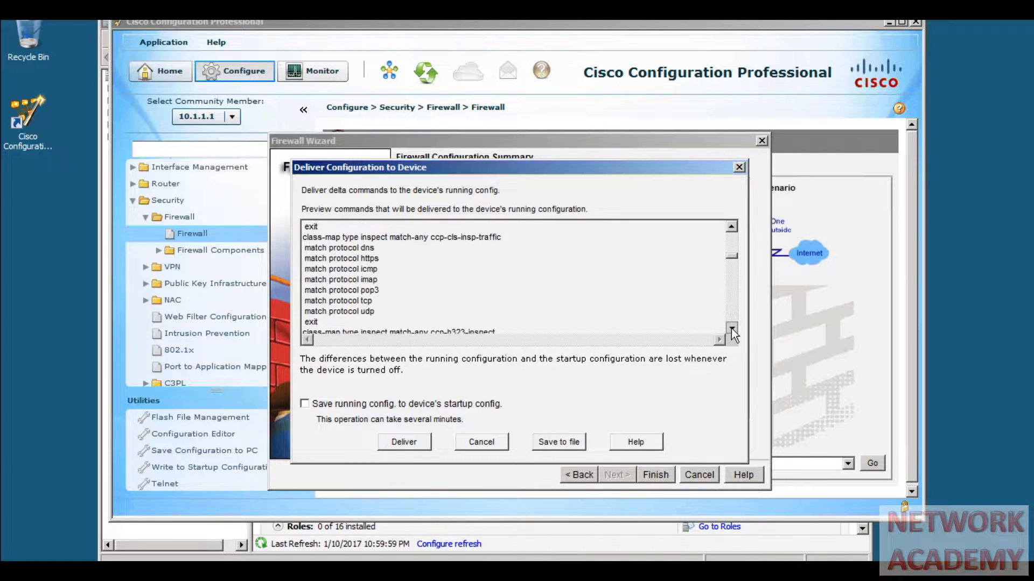
pyautogui.click(731, 329)
pyautogui.click(731, 328)
pyautogui.click(731, 329)
pyautogui.click(731, 328)
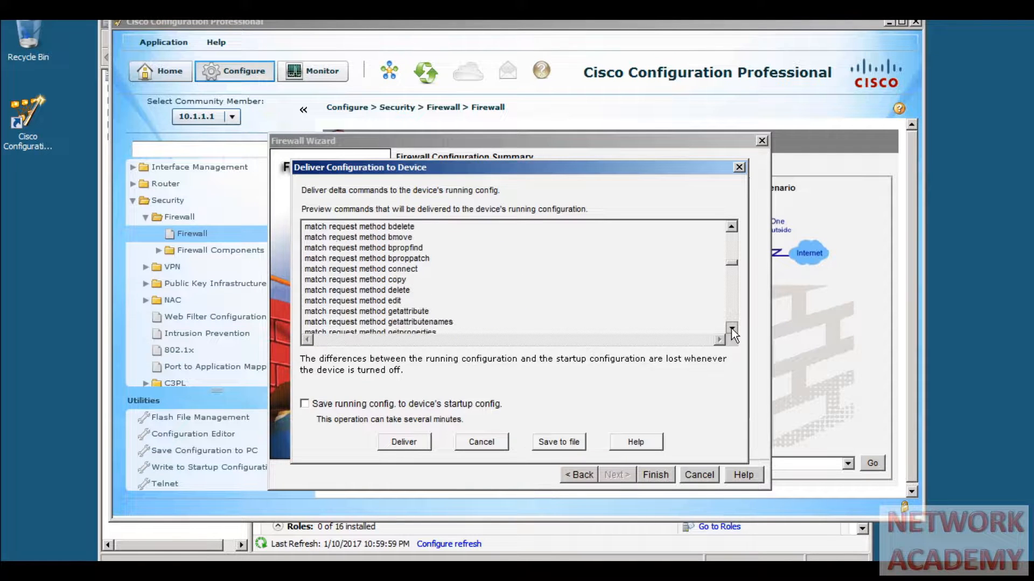
pyautogui.click(731, 328)
pyautogui.click(731, 329)
pyautogui.click(731, 329)
# - Review the policy-map and h323 lines, then enable saving the running config to startup config
pyautogui.click(731, 329)
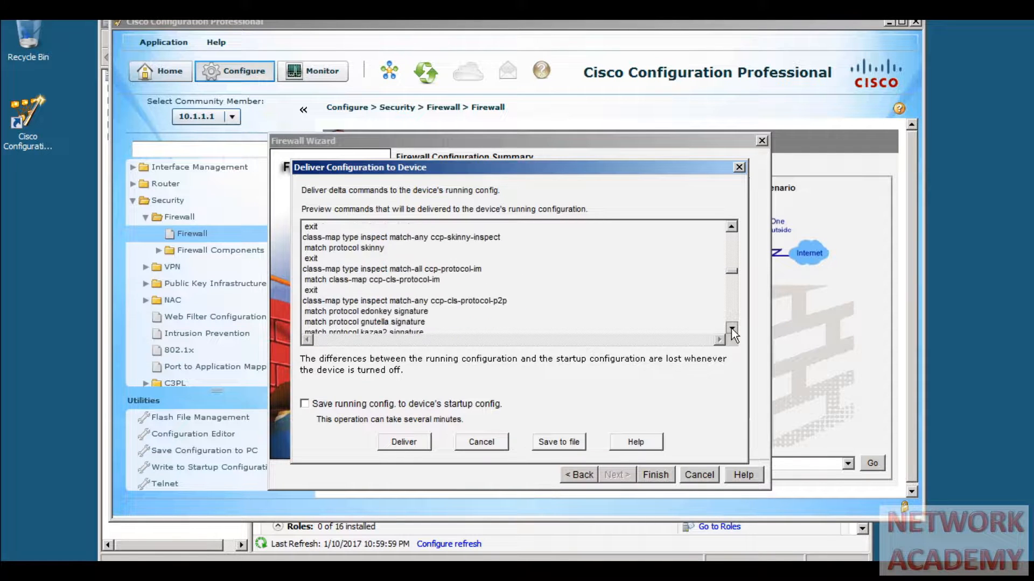
pyautogui.click(731, 329)
pyautogui.click(731, 328)
pyautogui.click(731, 329)
pyautogui.click(731, 329)
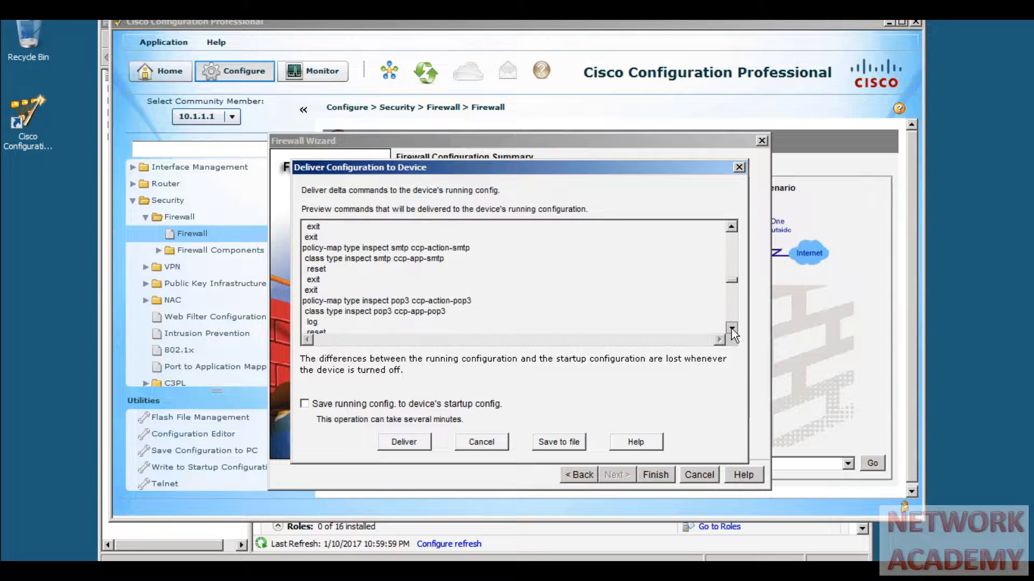
pyautogui.click(731, 328)
pyautogui.click(731, 328)
pyautogui.click(731, 329)
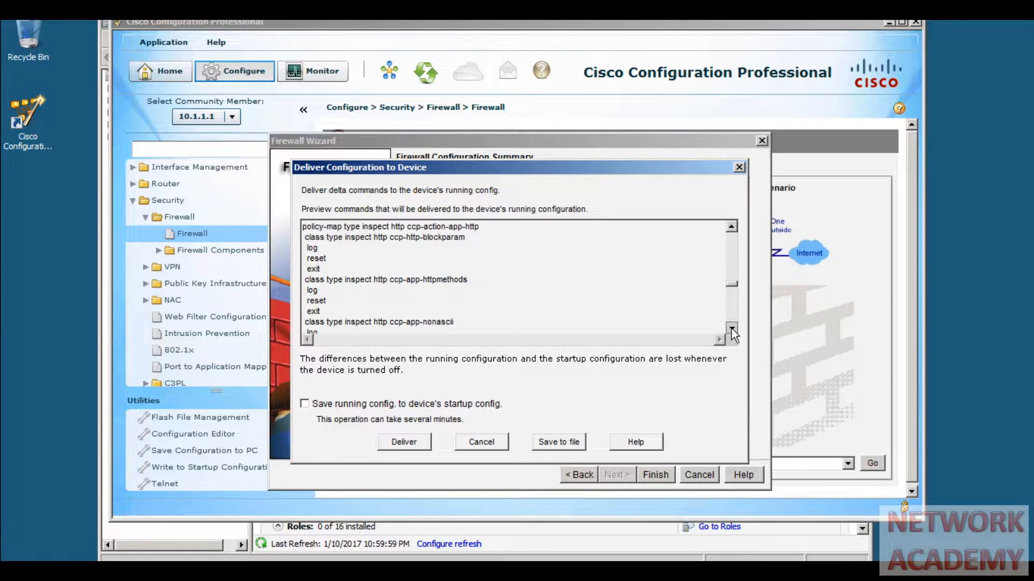
pyautogui.click(731, 328)
pyautogui.click(731, 328)
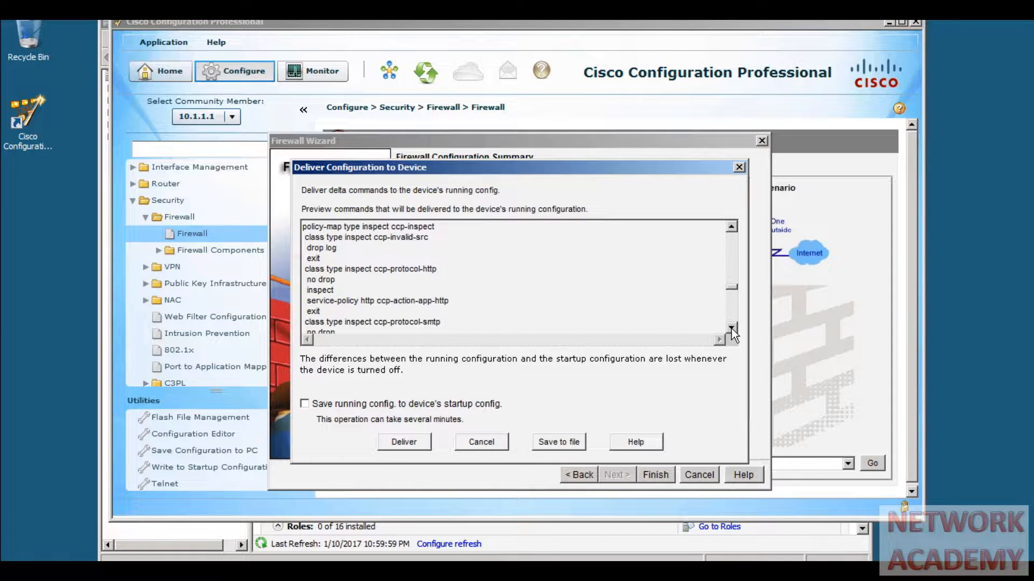
pyautogui.click(731, 329)
pyautogui.click(731, 329)
pyautogui.click(731, 328)
pyautogui.click(731, 329)
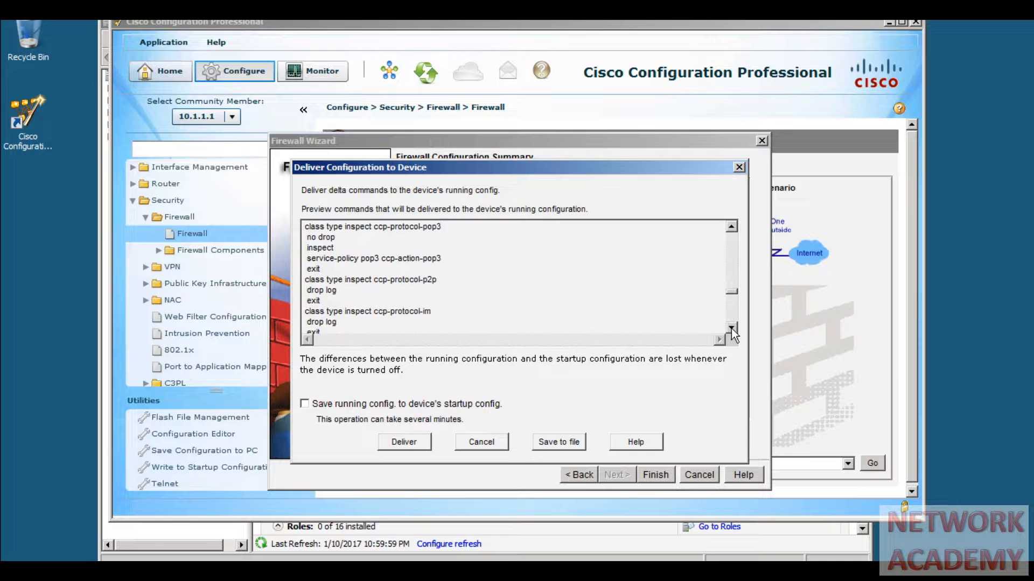
pyautogui.click(731, 328)
pyautogui.click(731, 328)
pyautogui.click(731, 328)
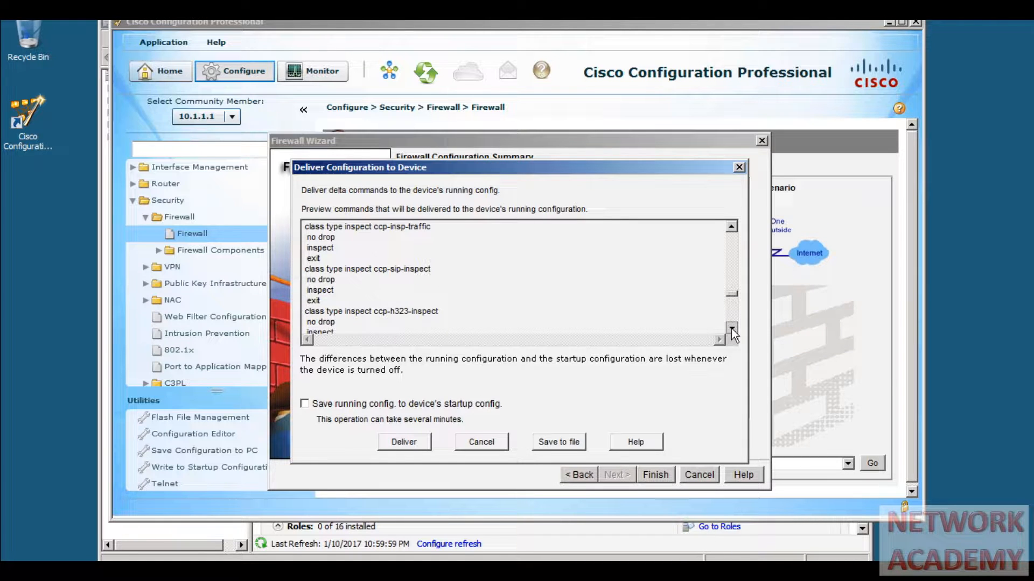
pyautogui.click(731, 328)
pyautogui.click(731, 329)
pyautogui.click(731, 329)
pyautogui.click(731, 328)
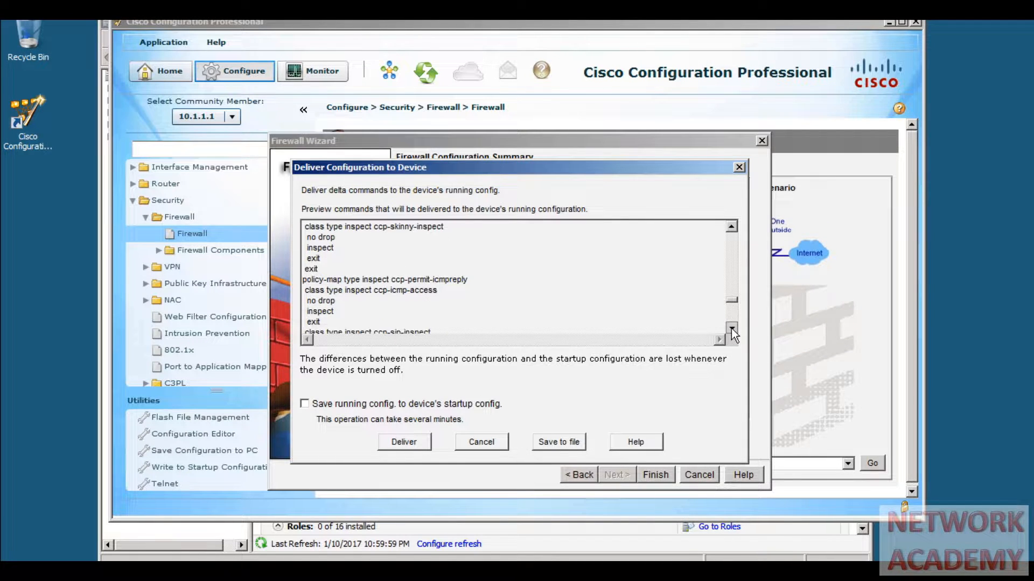
pyautogui.click(731, 328)
pyautogui.click(731, 329)
pyautogui.click(731, 329)
pyautogui.click(731, 328)
pyautogui.click(731, 328)
pyautogui.click(731, 329)
pyautogui.click(731, 328)
pyautogui.click(731, 328)
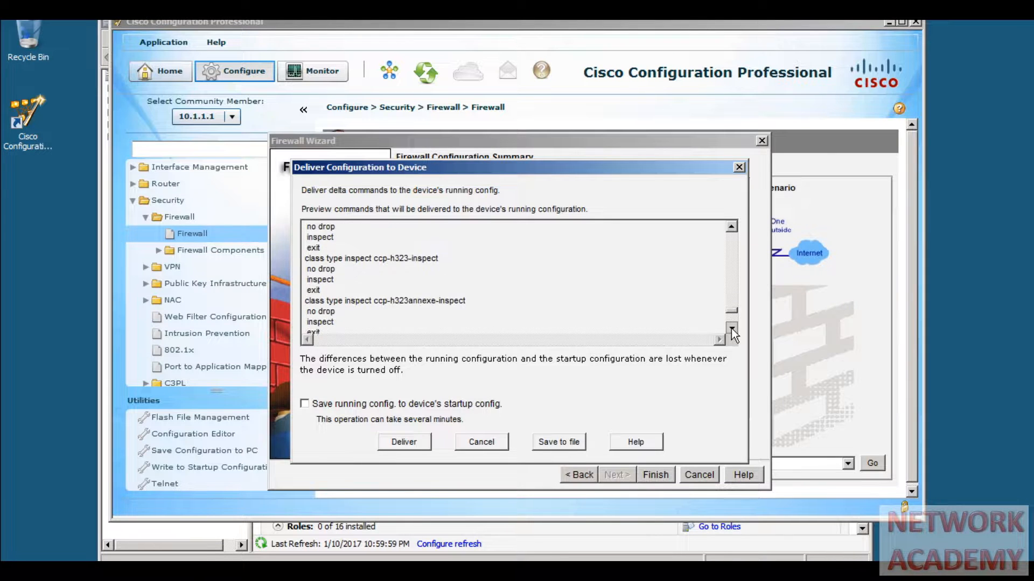
pyautogui.click(731, 328)
pyautogui.click(731, 328)
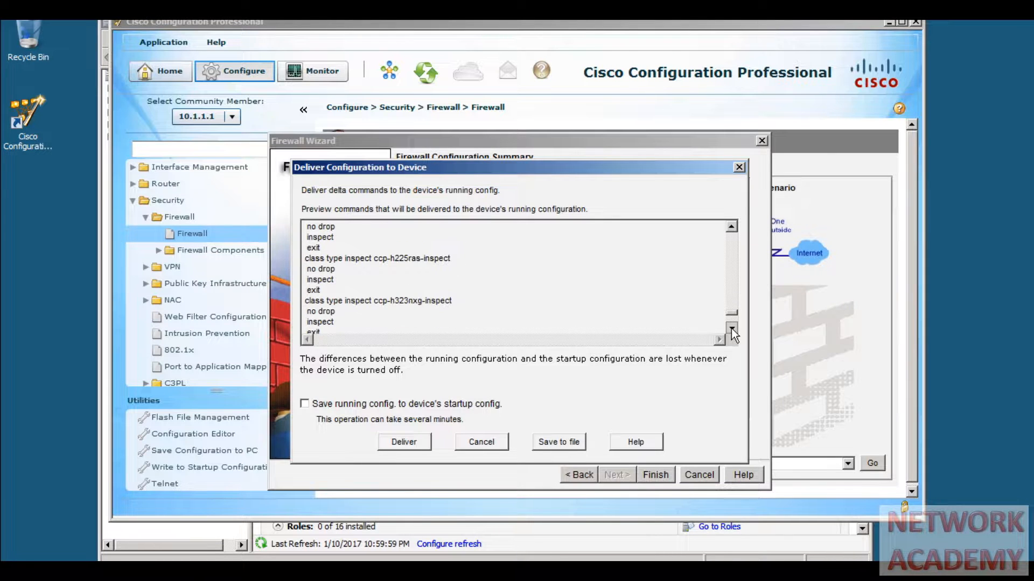
pyautogui.click(412, 405)
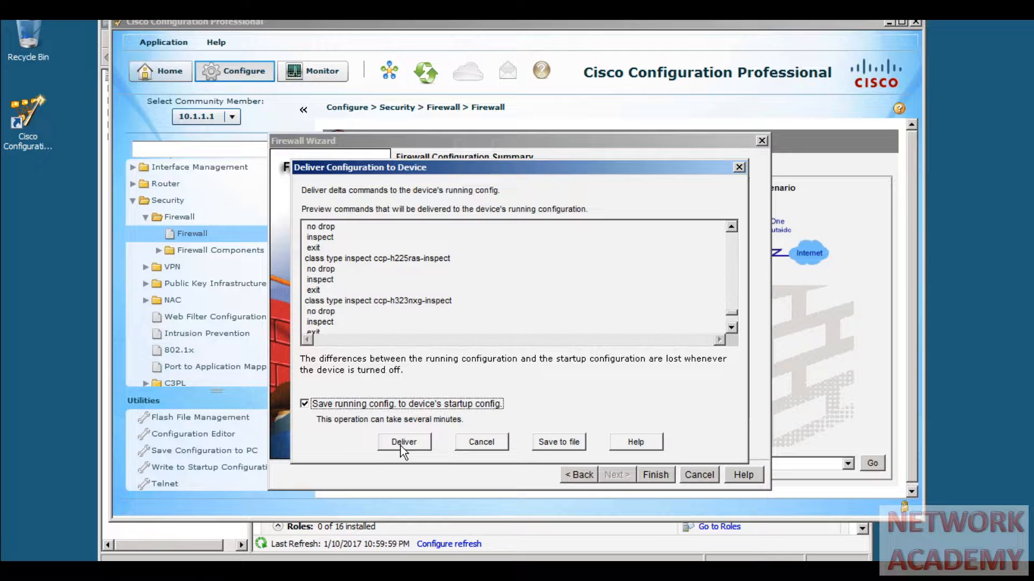